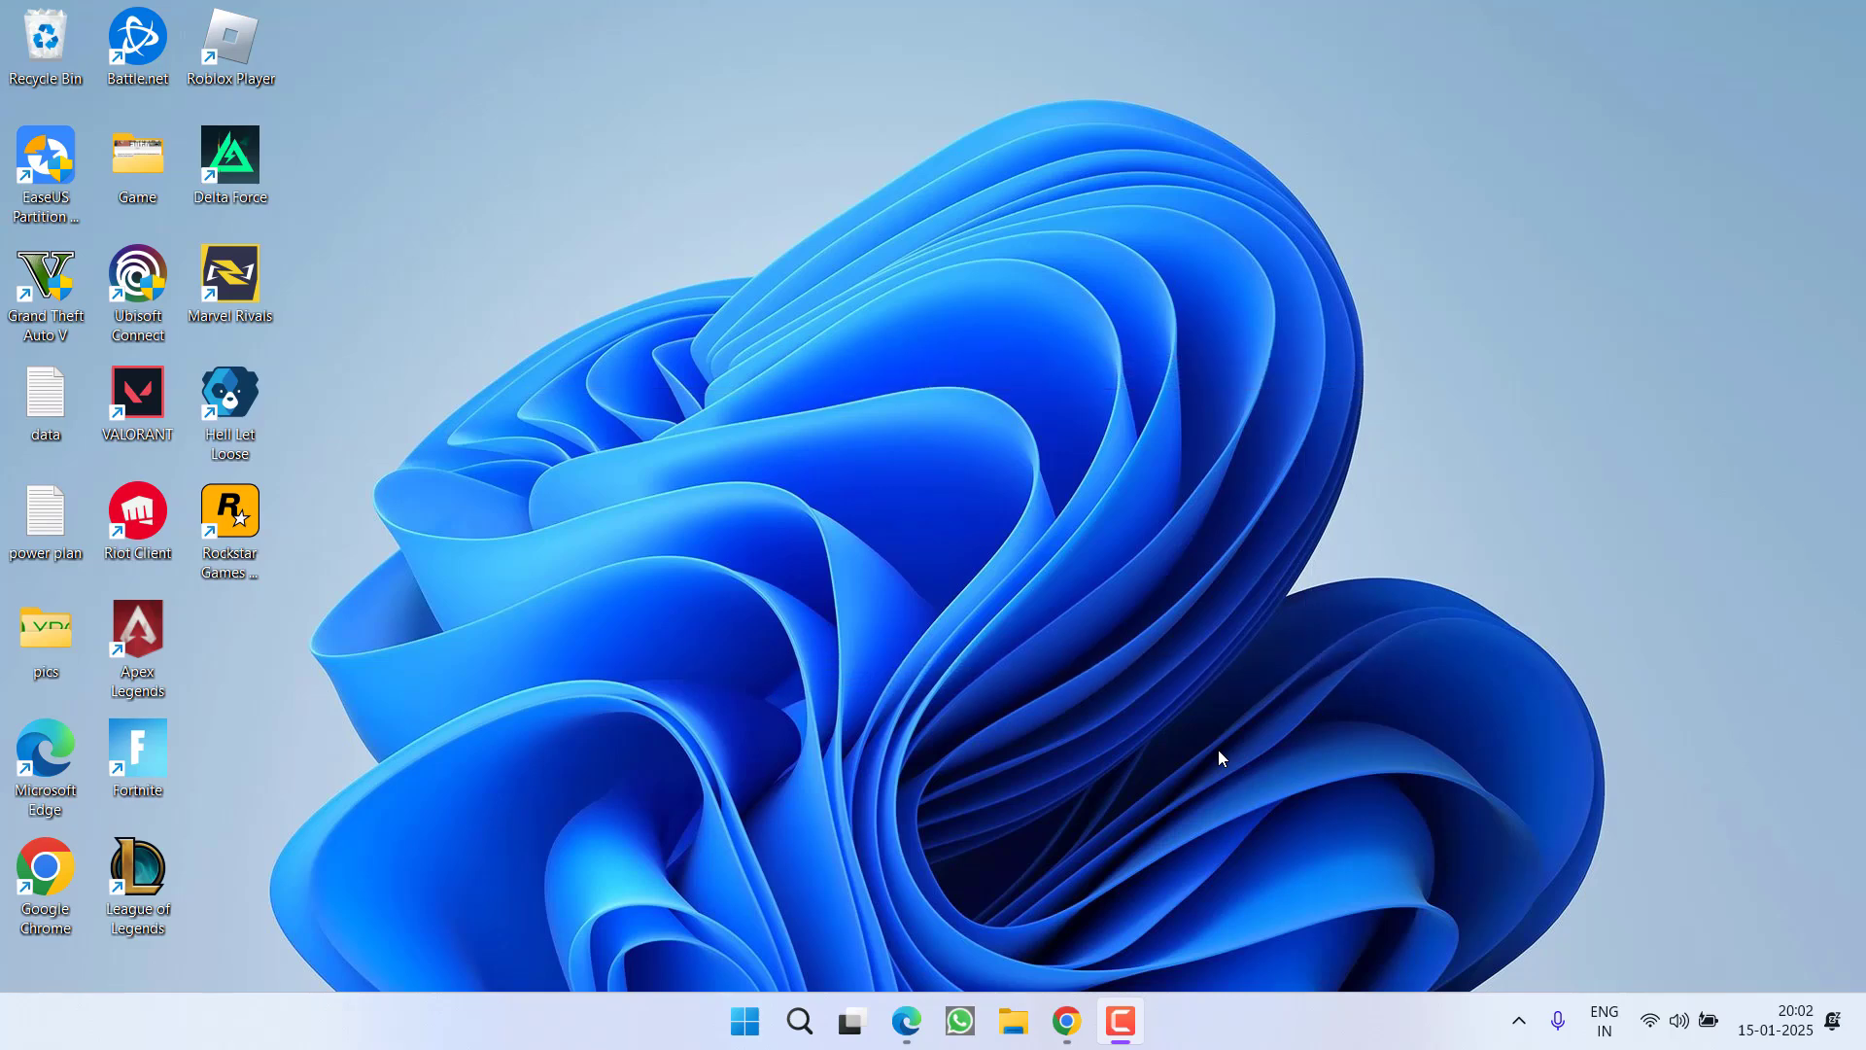
Check the Windows Update page in Settings for pending updates, then close Settings
key("super+i")
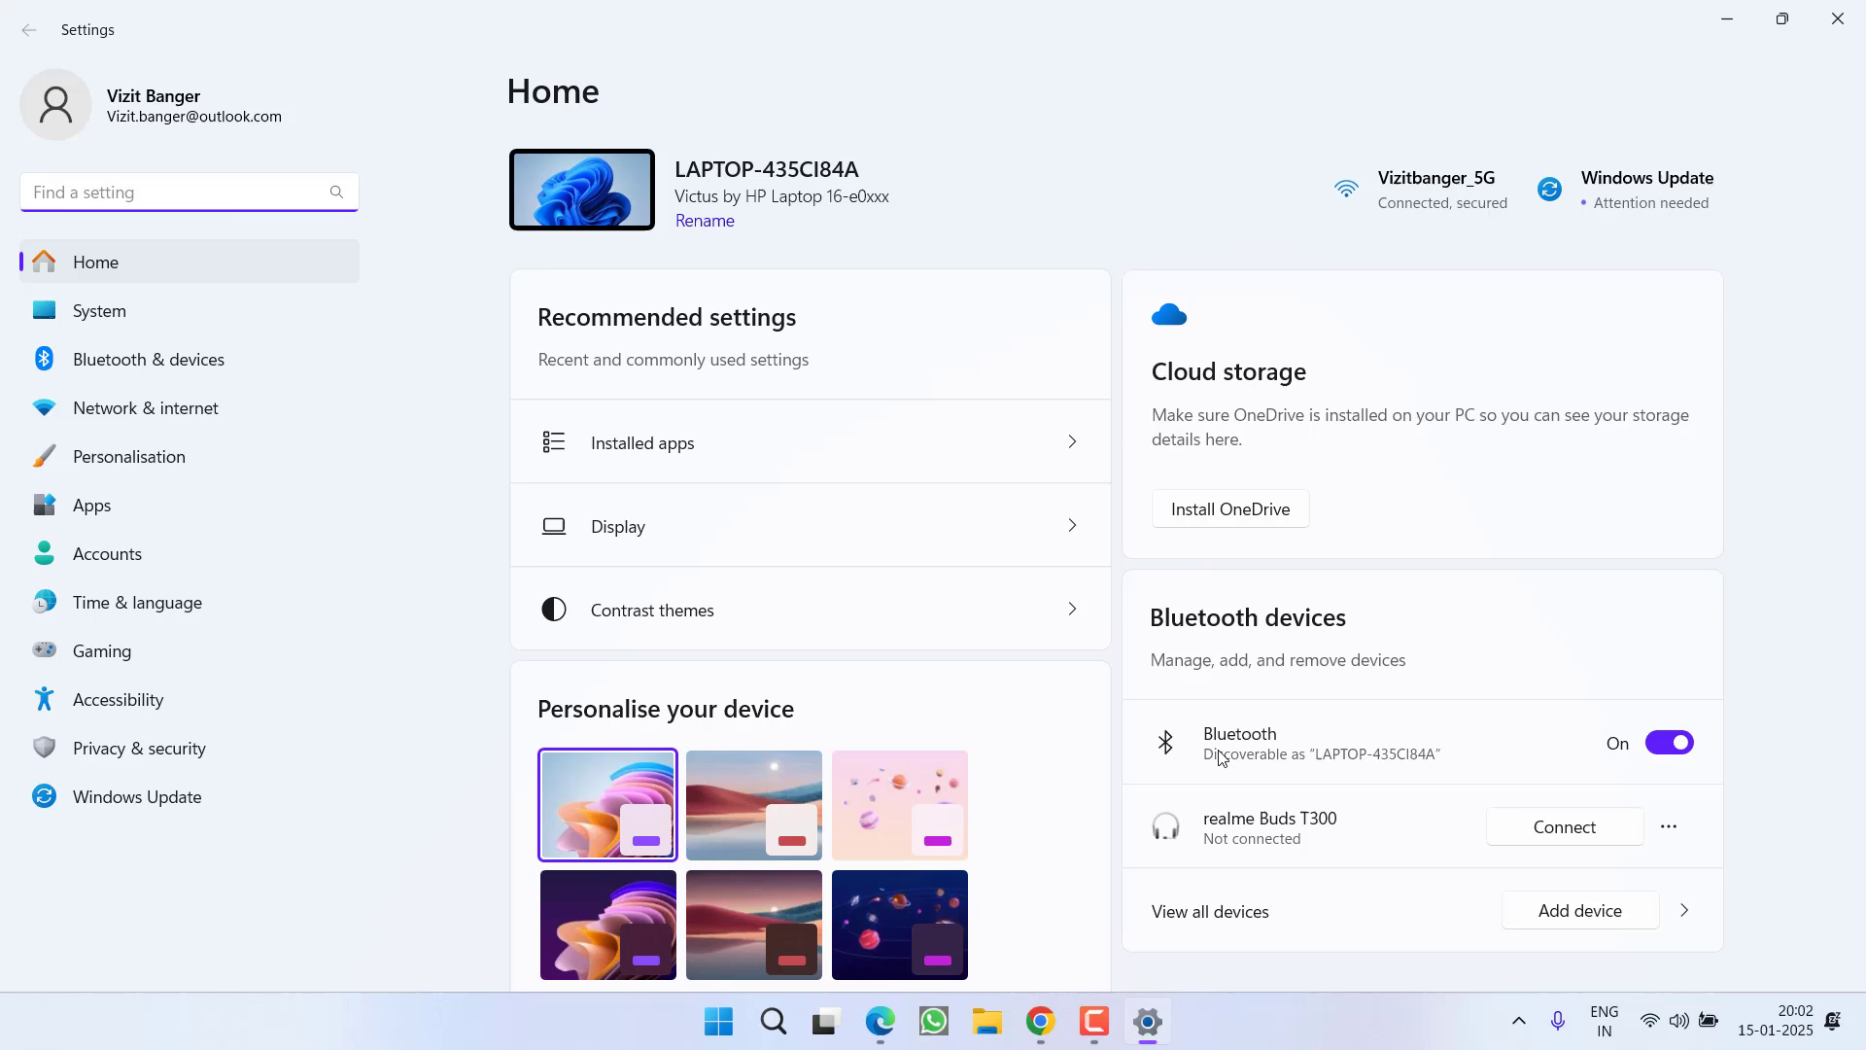
left_click(121, 795)
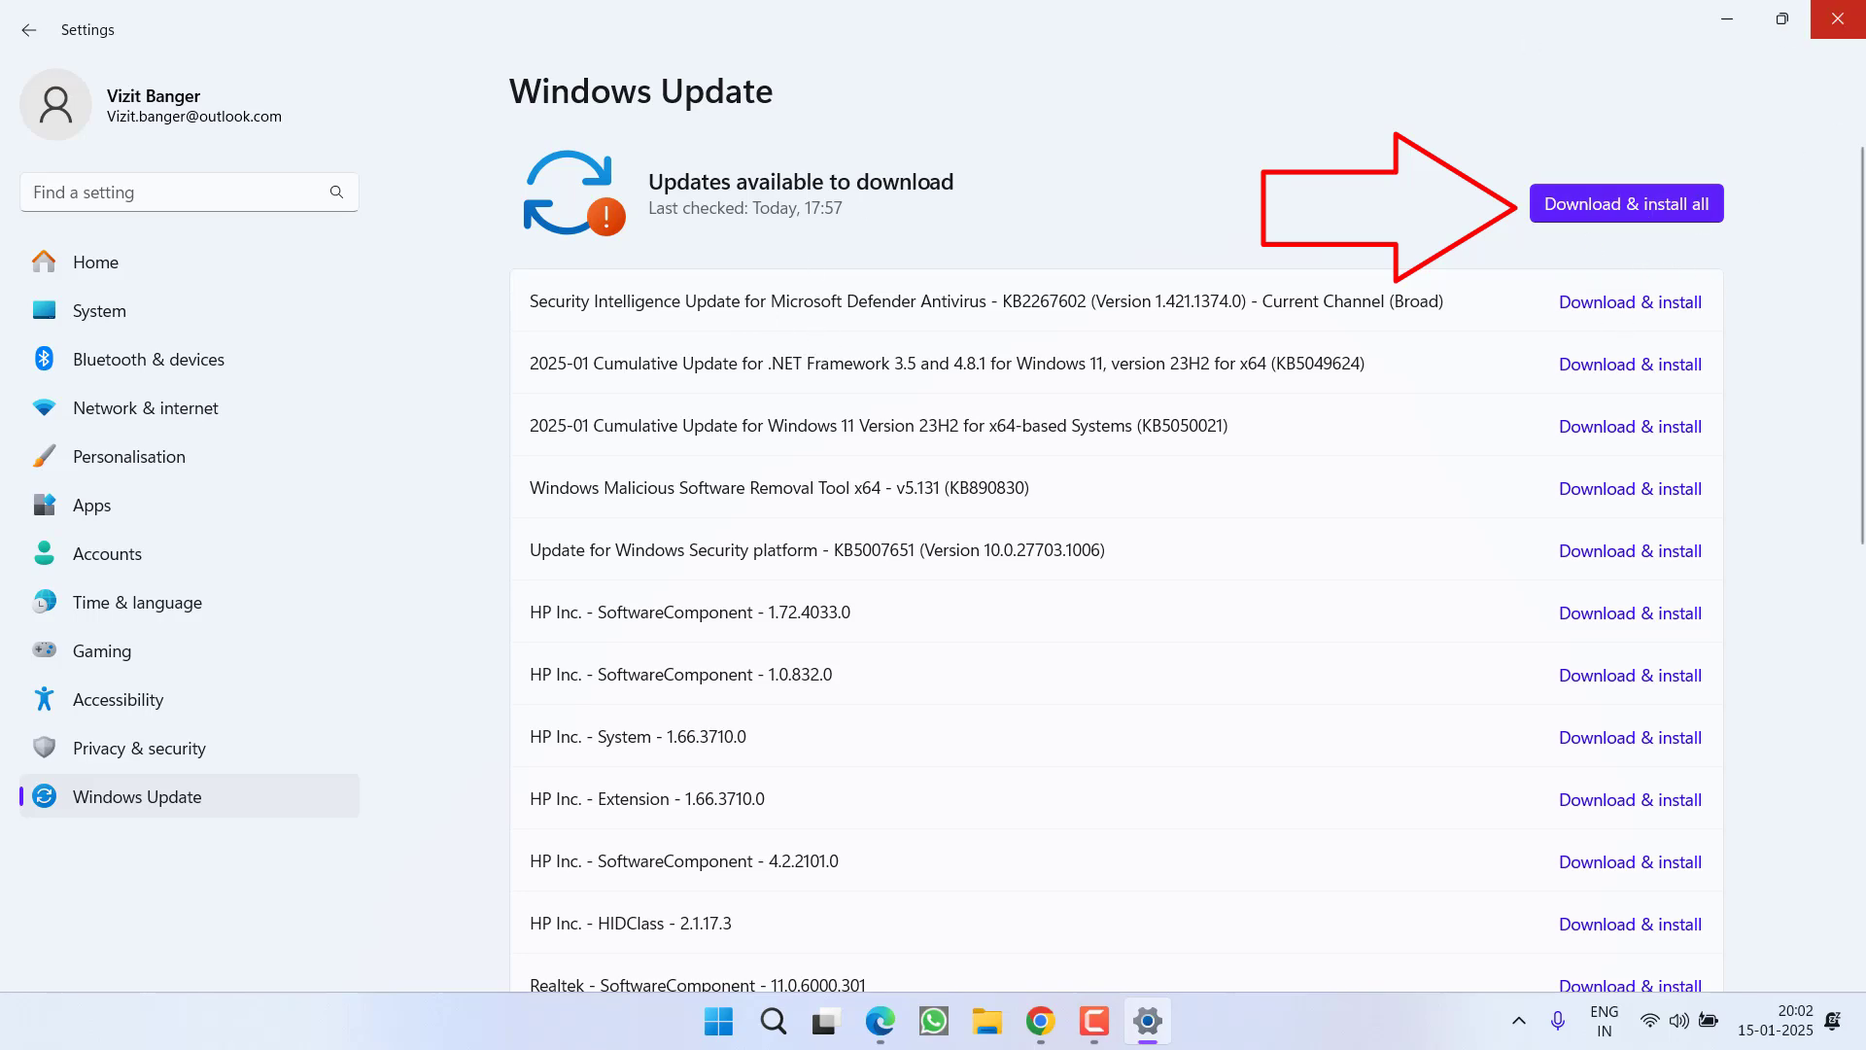
left_click(1838, 18)
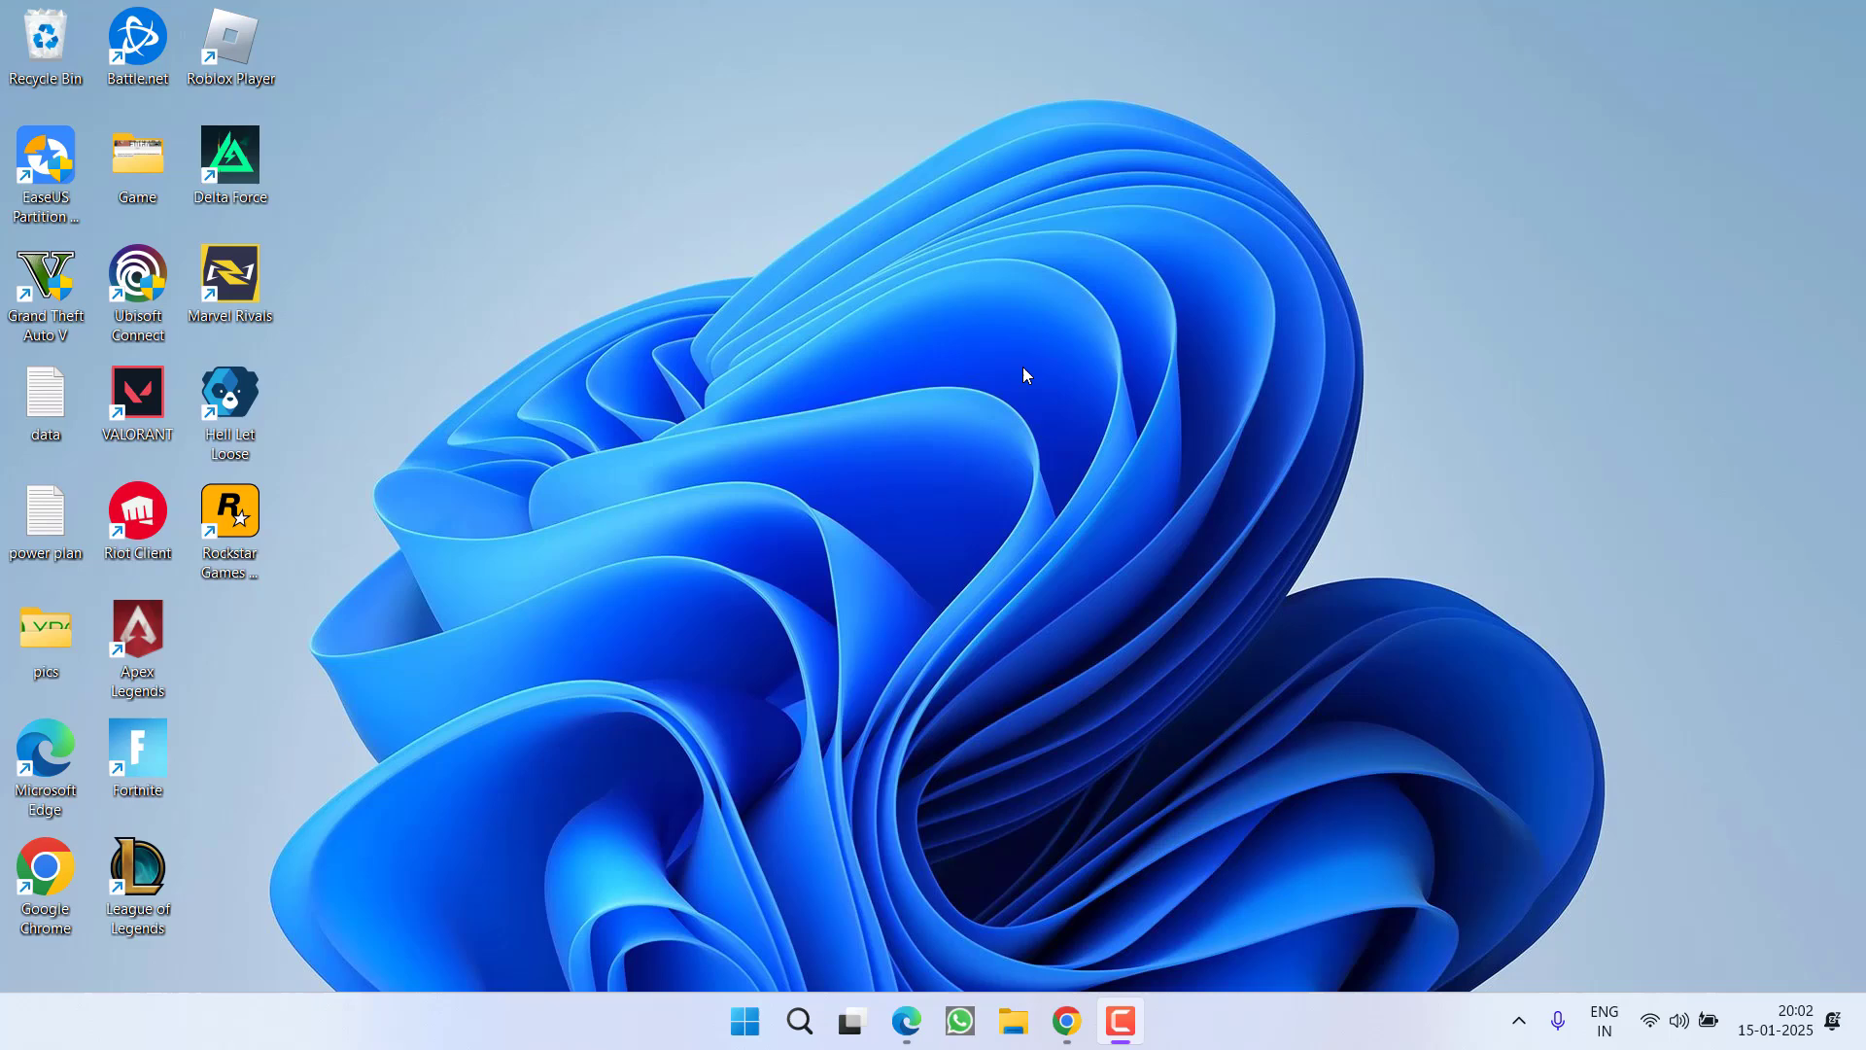
Navigate in File Explorer to C:\Program Files\Rockstar Games\Launcher
key("super+e")
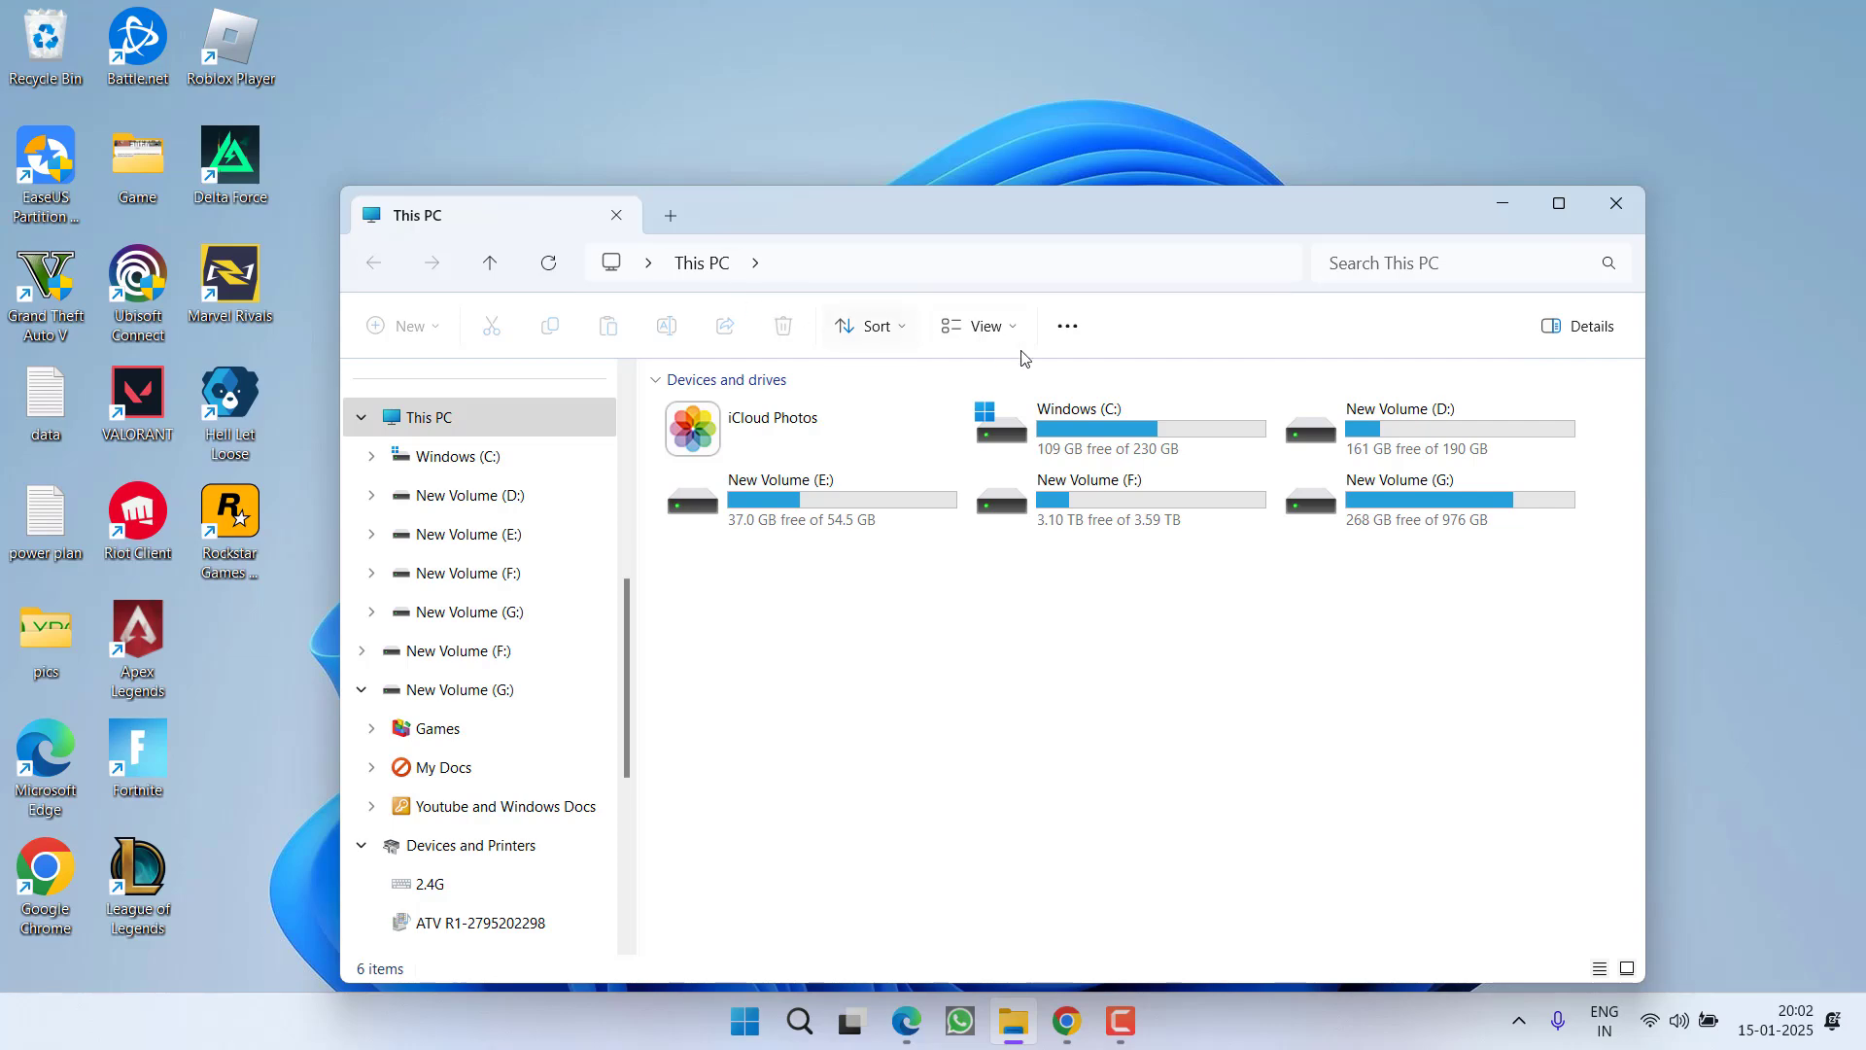
double_click(1098, 430)
left_click(719, 654)
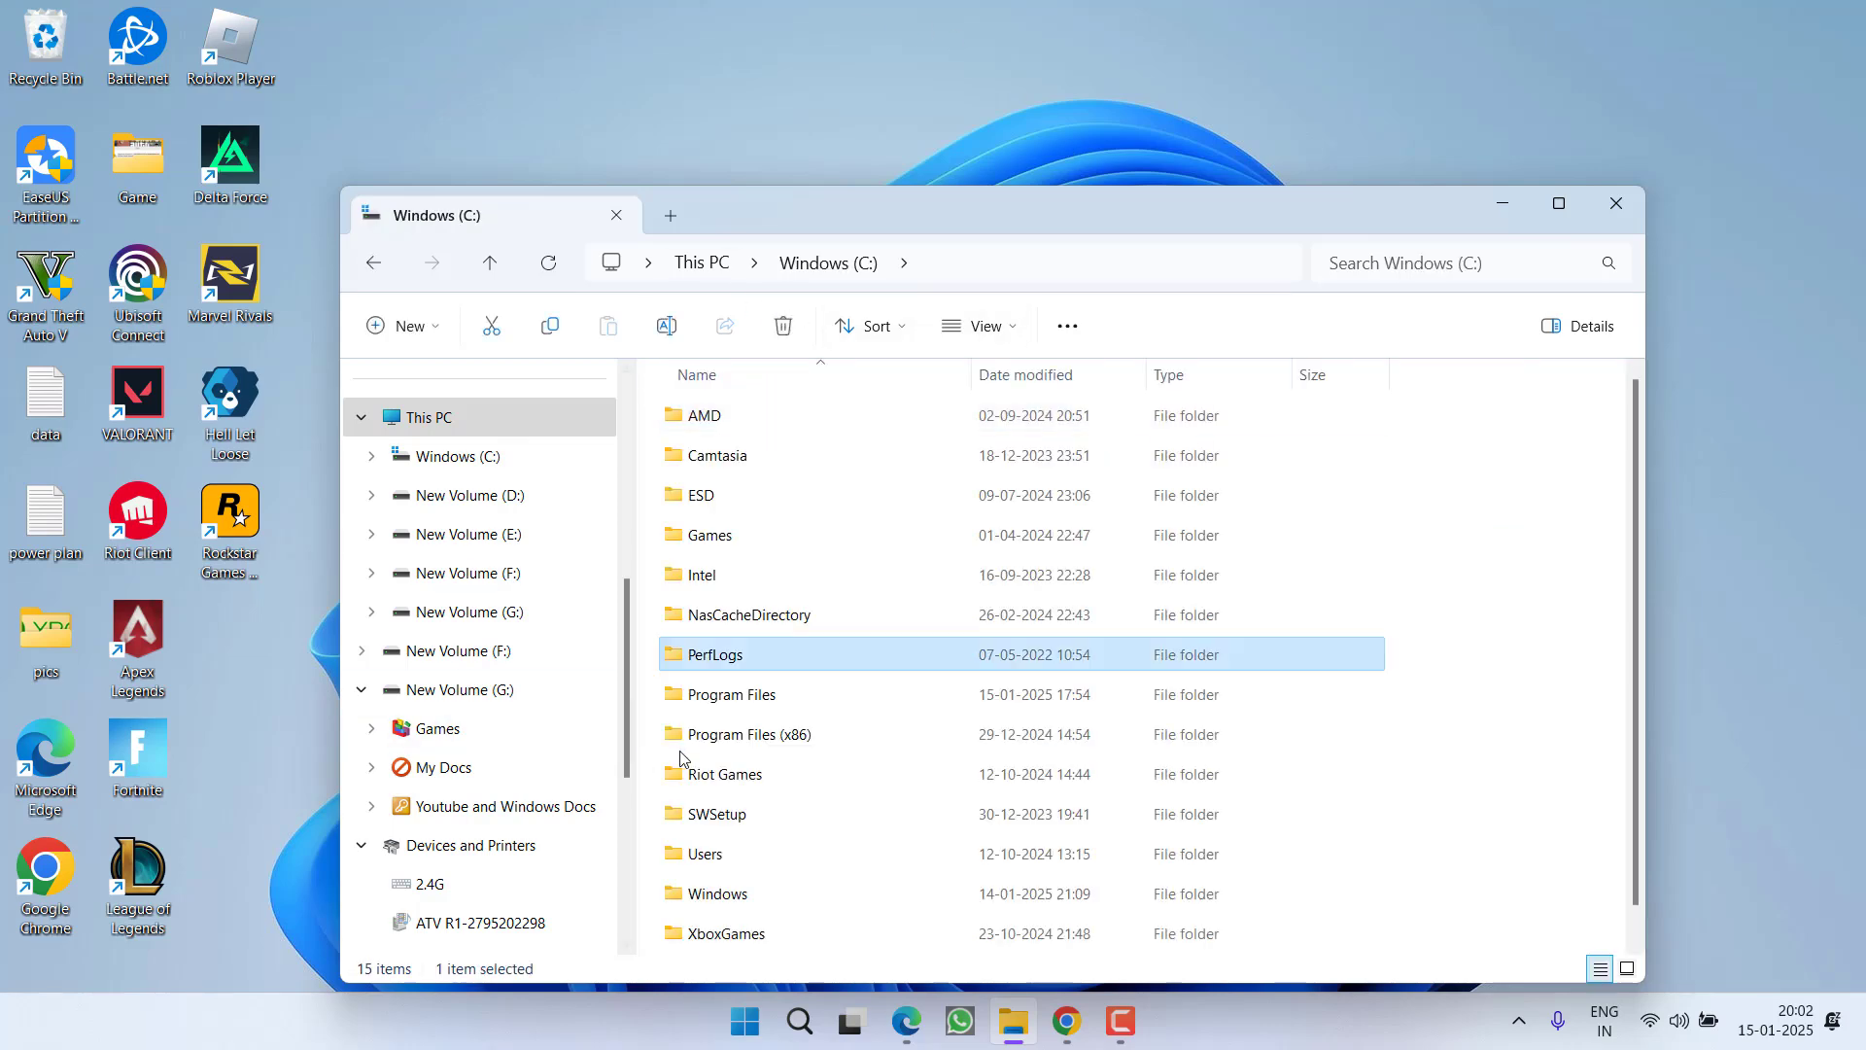
double_click(714, 695)
left_click(724, 614)
key("r")
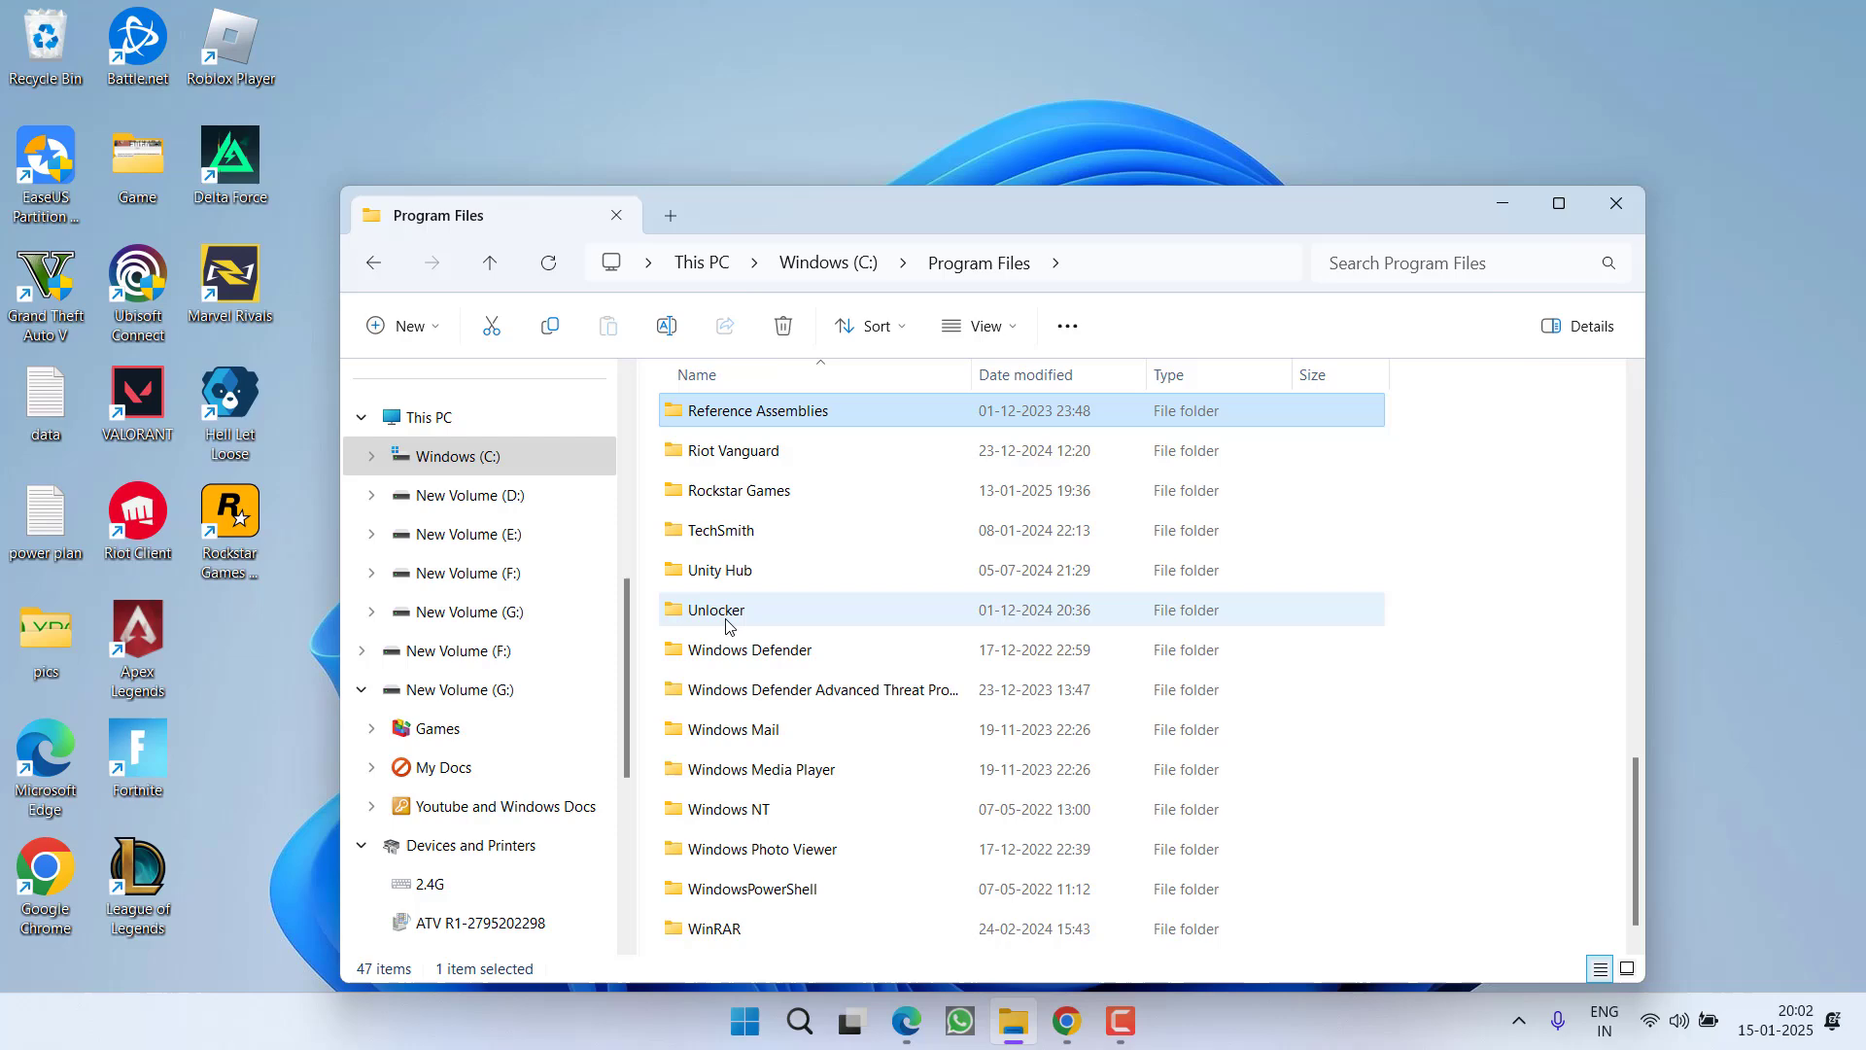
double_click(739, 490)
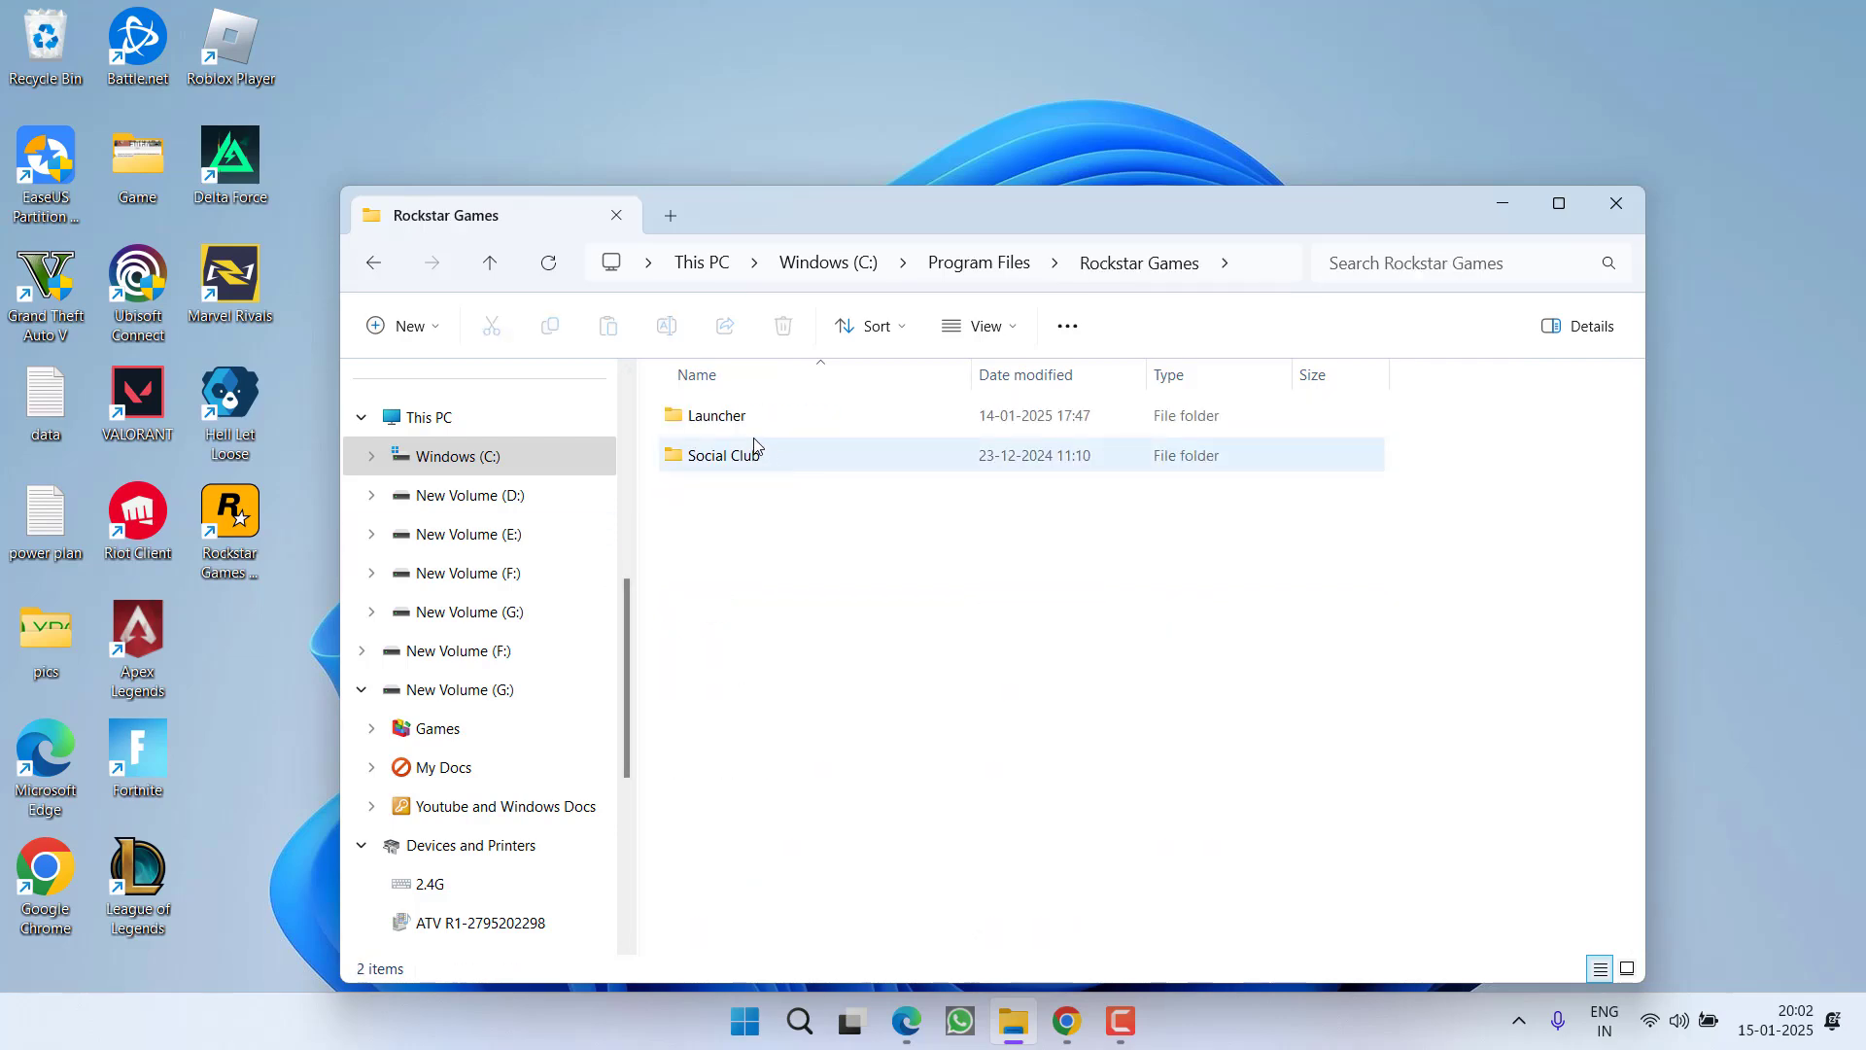
double_click(716, 418)
Scroll the Launcher folder and select Launcher, RockstarService and RockstarSteamHelper, ending on Launcher
scroll(841, 697, "down", 10)
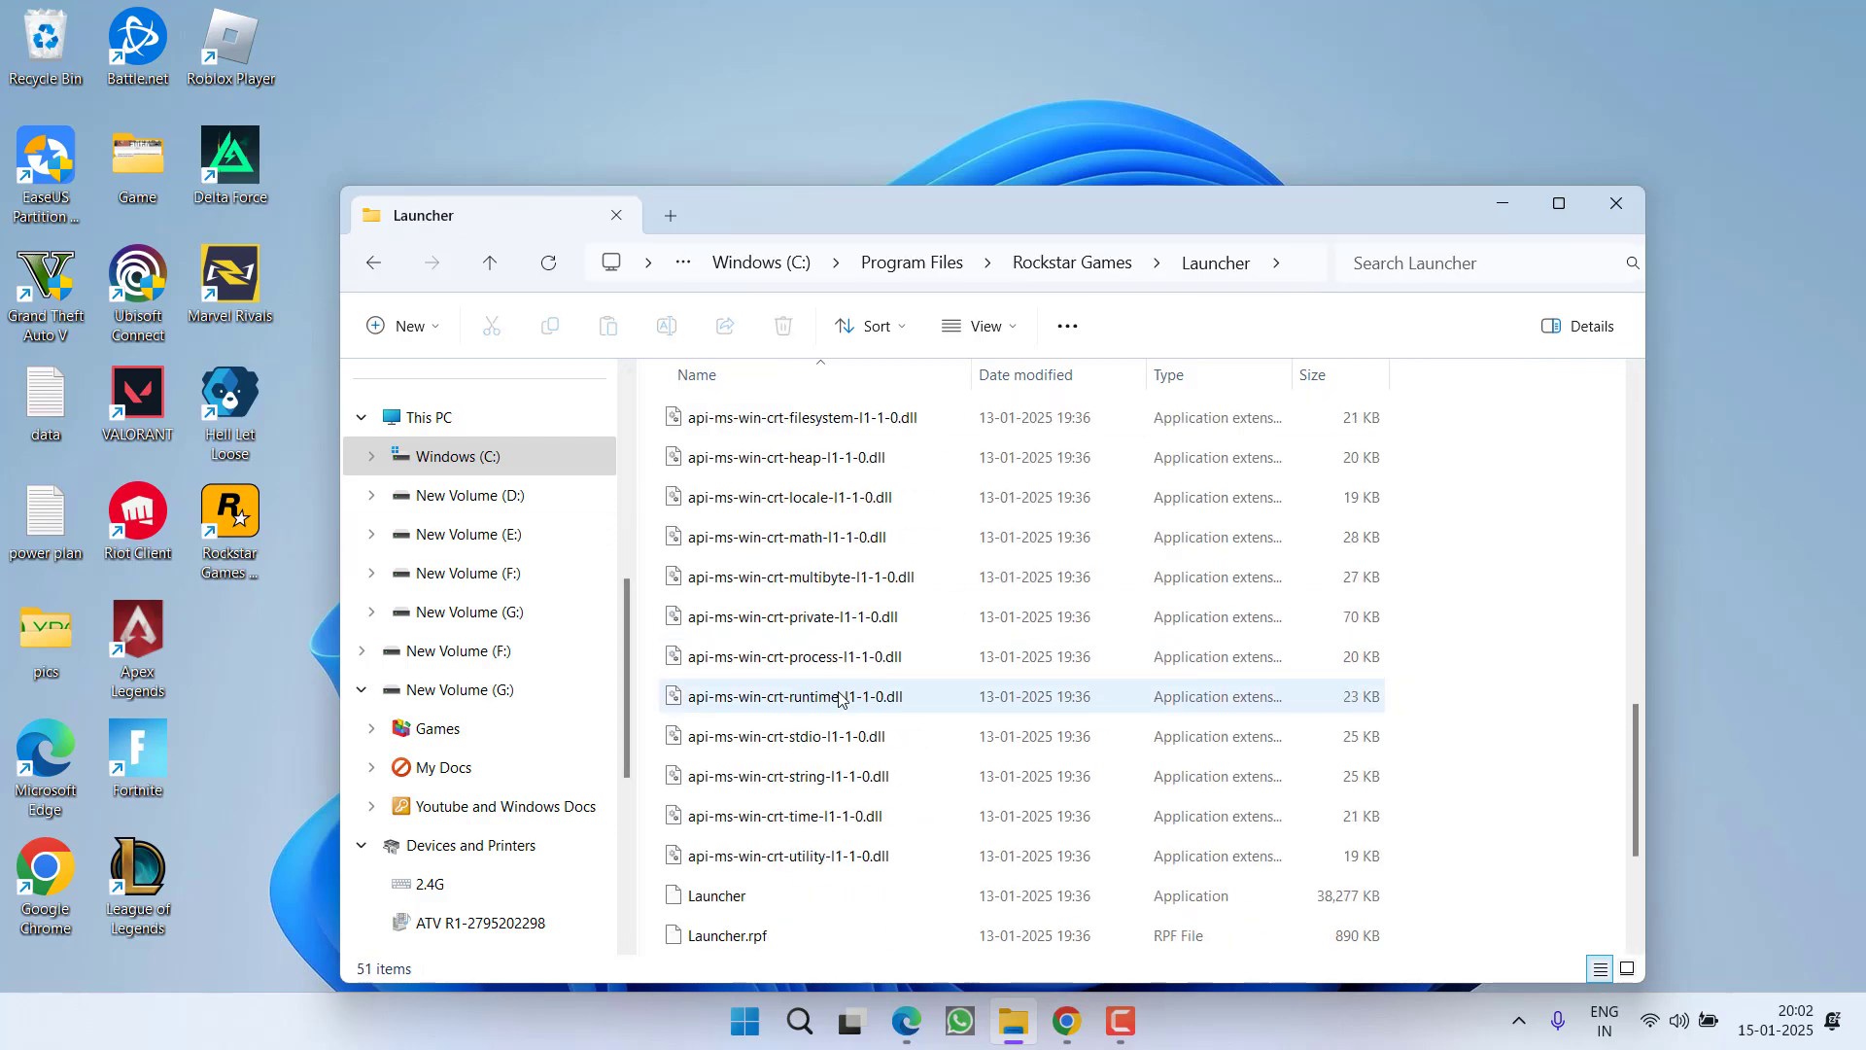
scroll(841, 698, "down", 3)
left_click(766, 619)
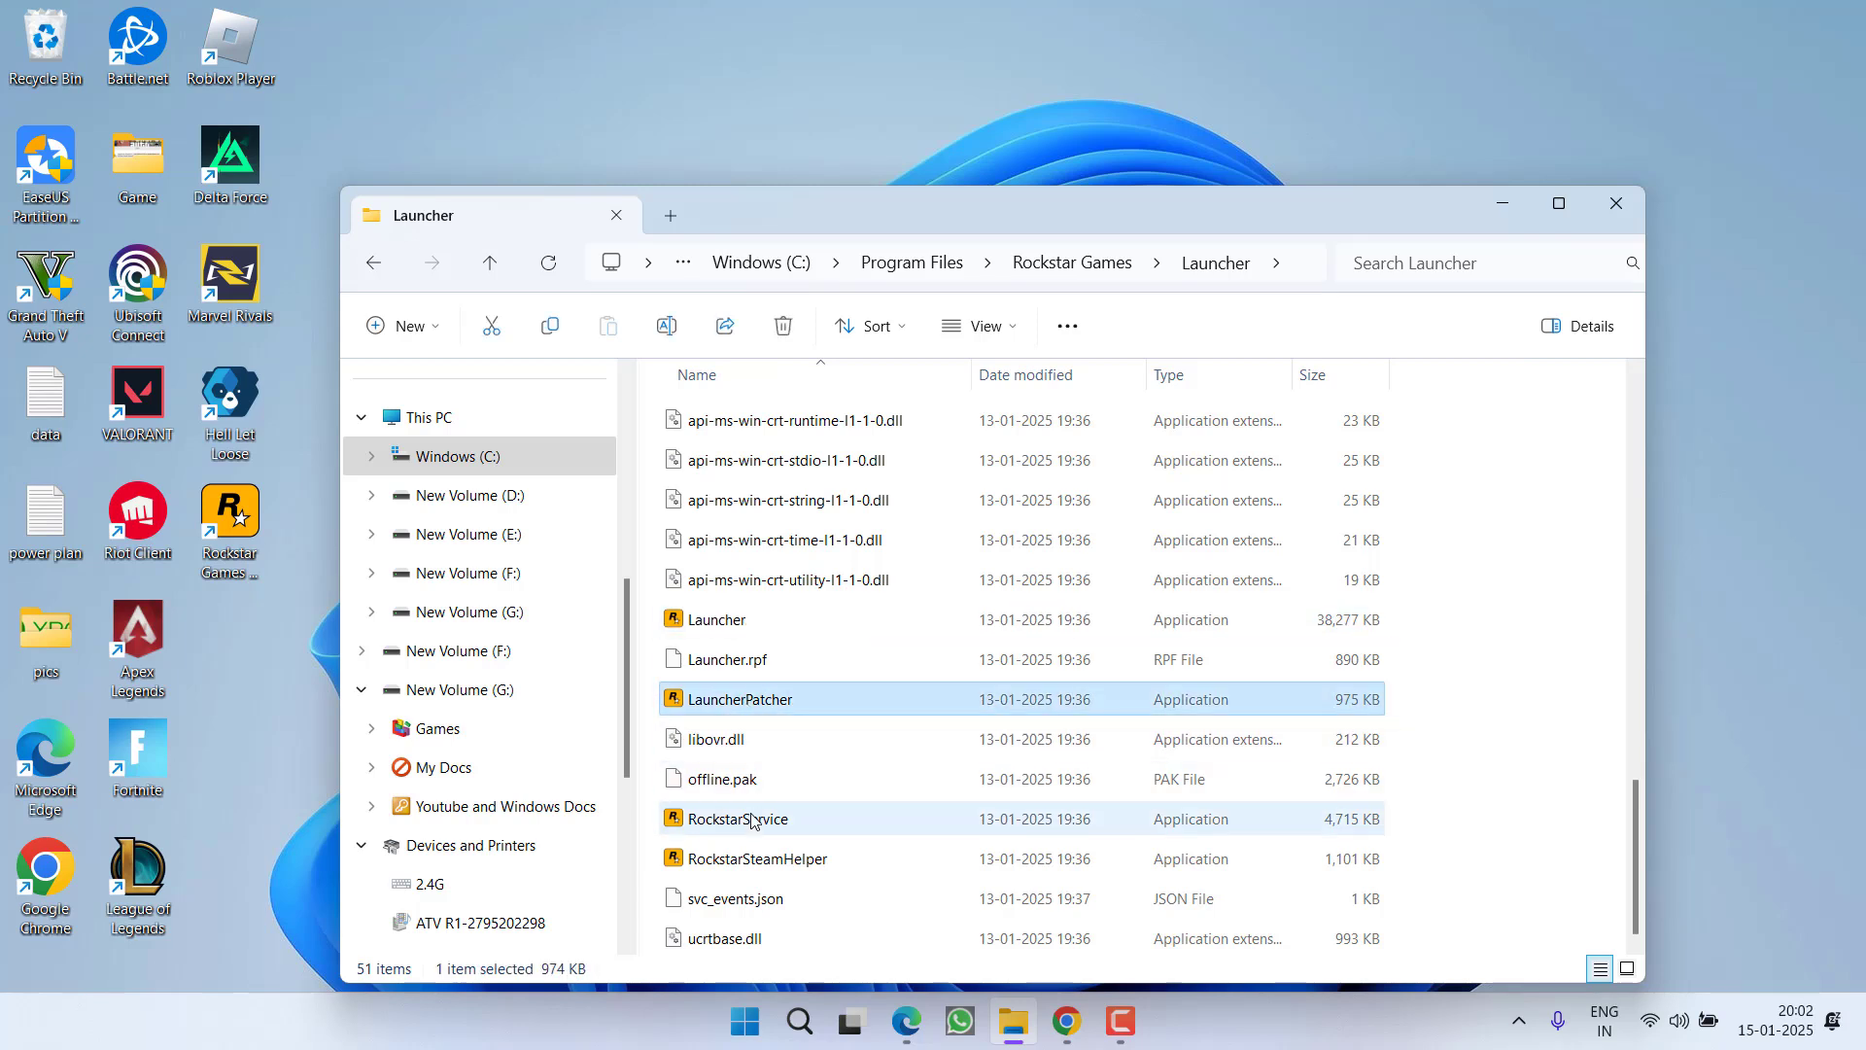
left_click(736, 831)
left_click(747, 865)
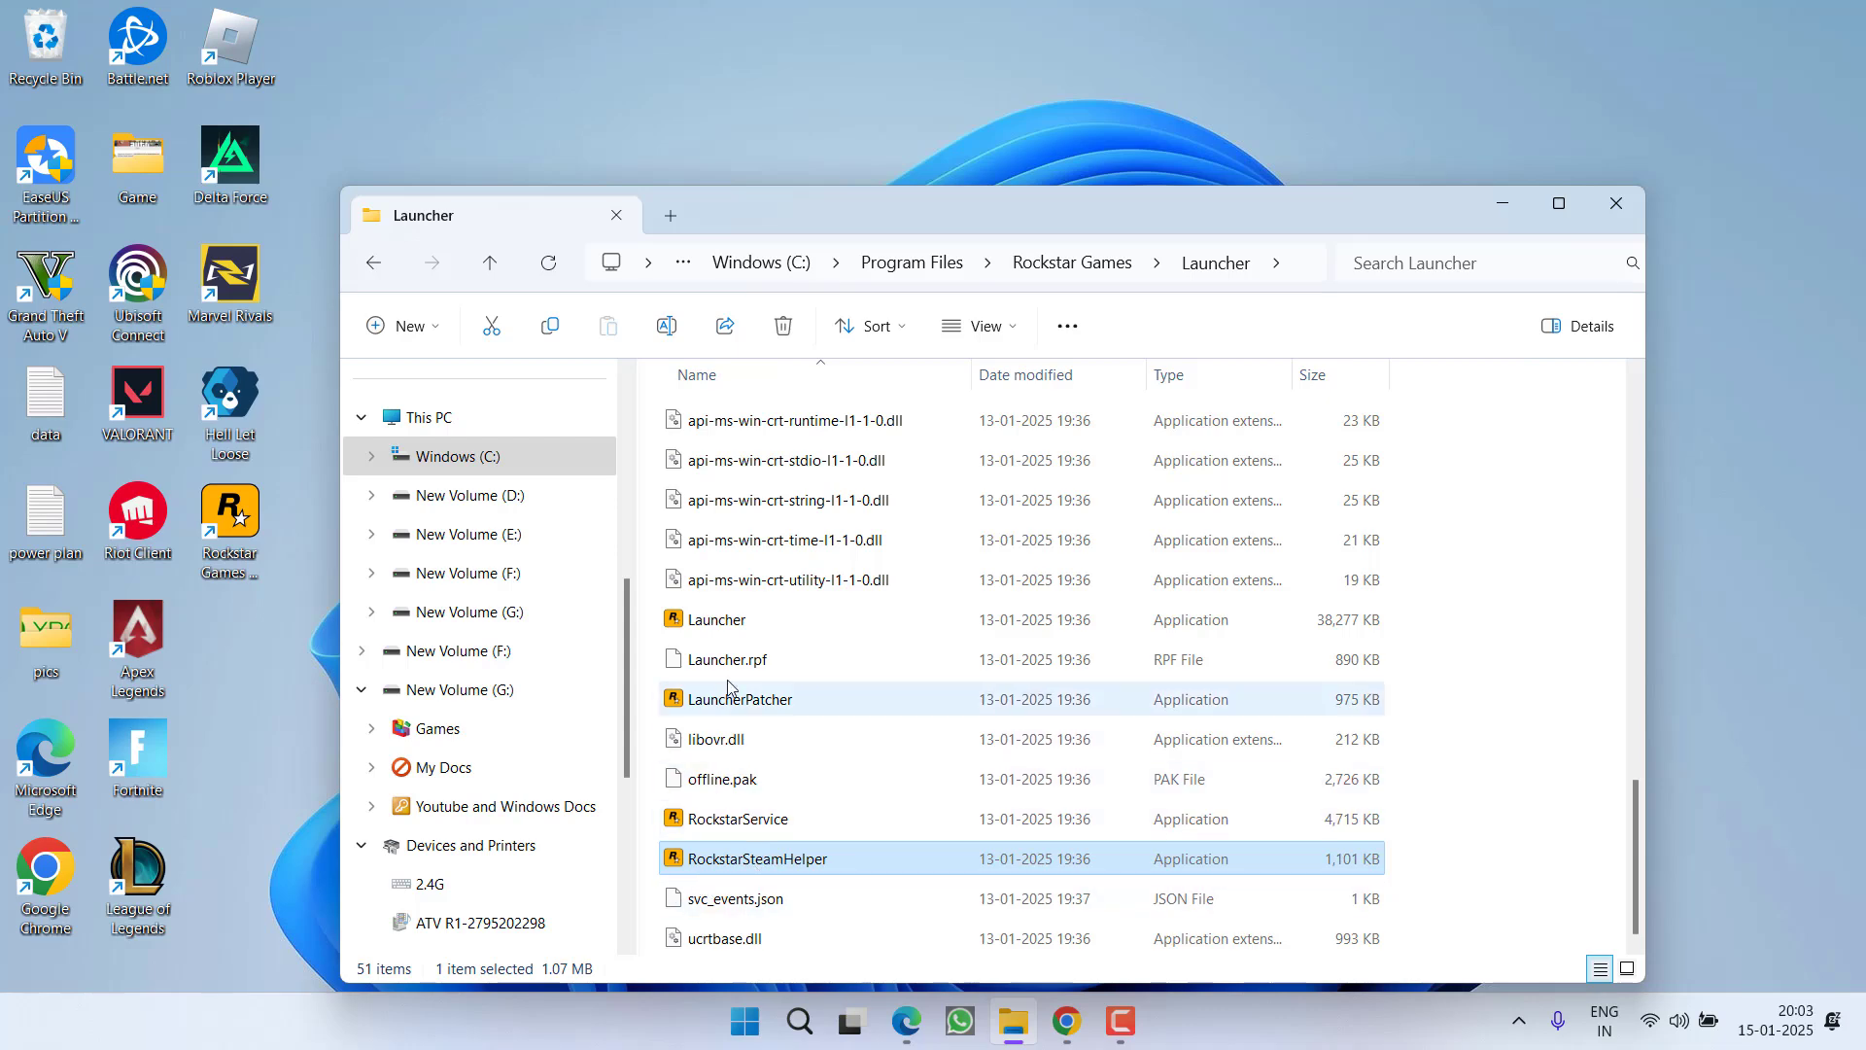
left_click(715, 633)
Set Launcher to always run as administrator in its Compatibility properties, clearing register-for-restart
right_click(714, 633)
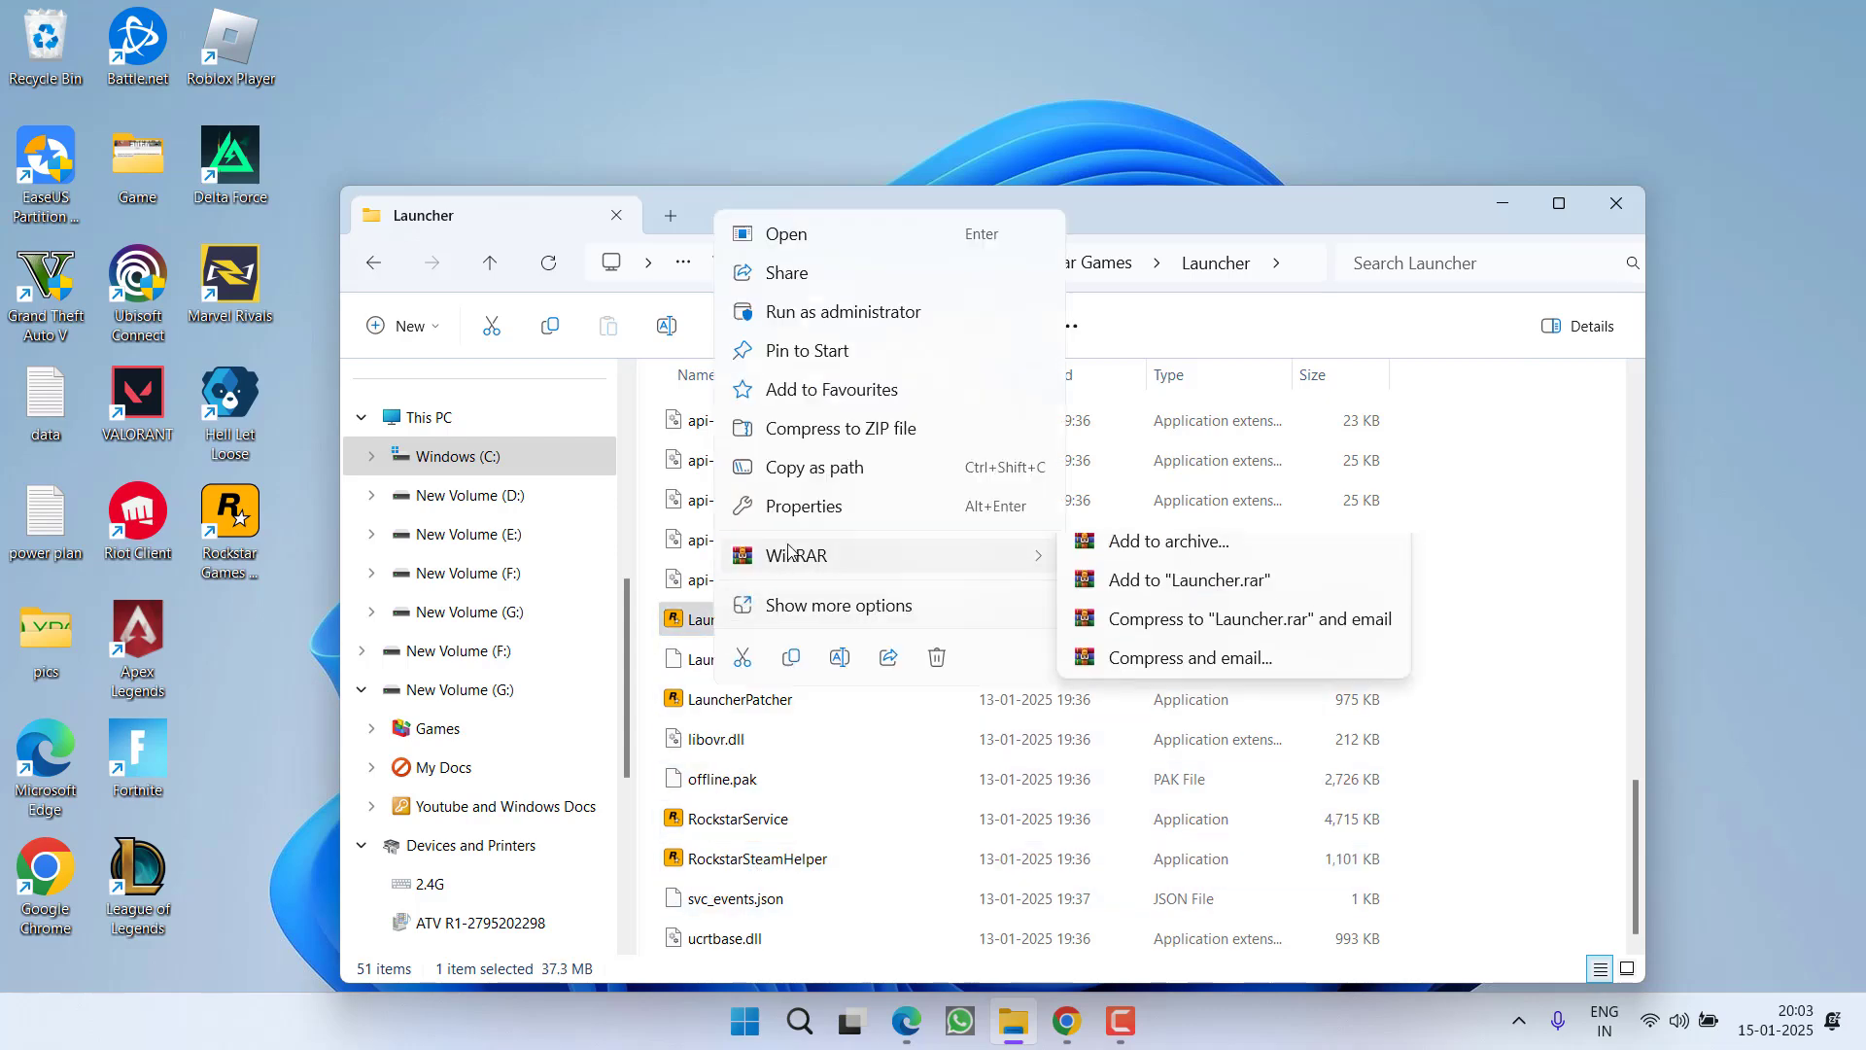
left_click(787, 507)
left_click(987, 389)
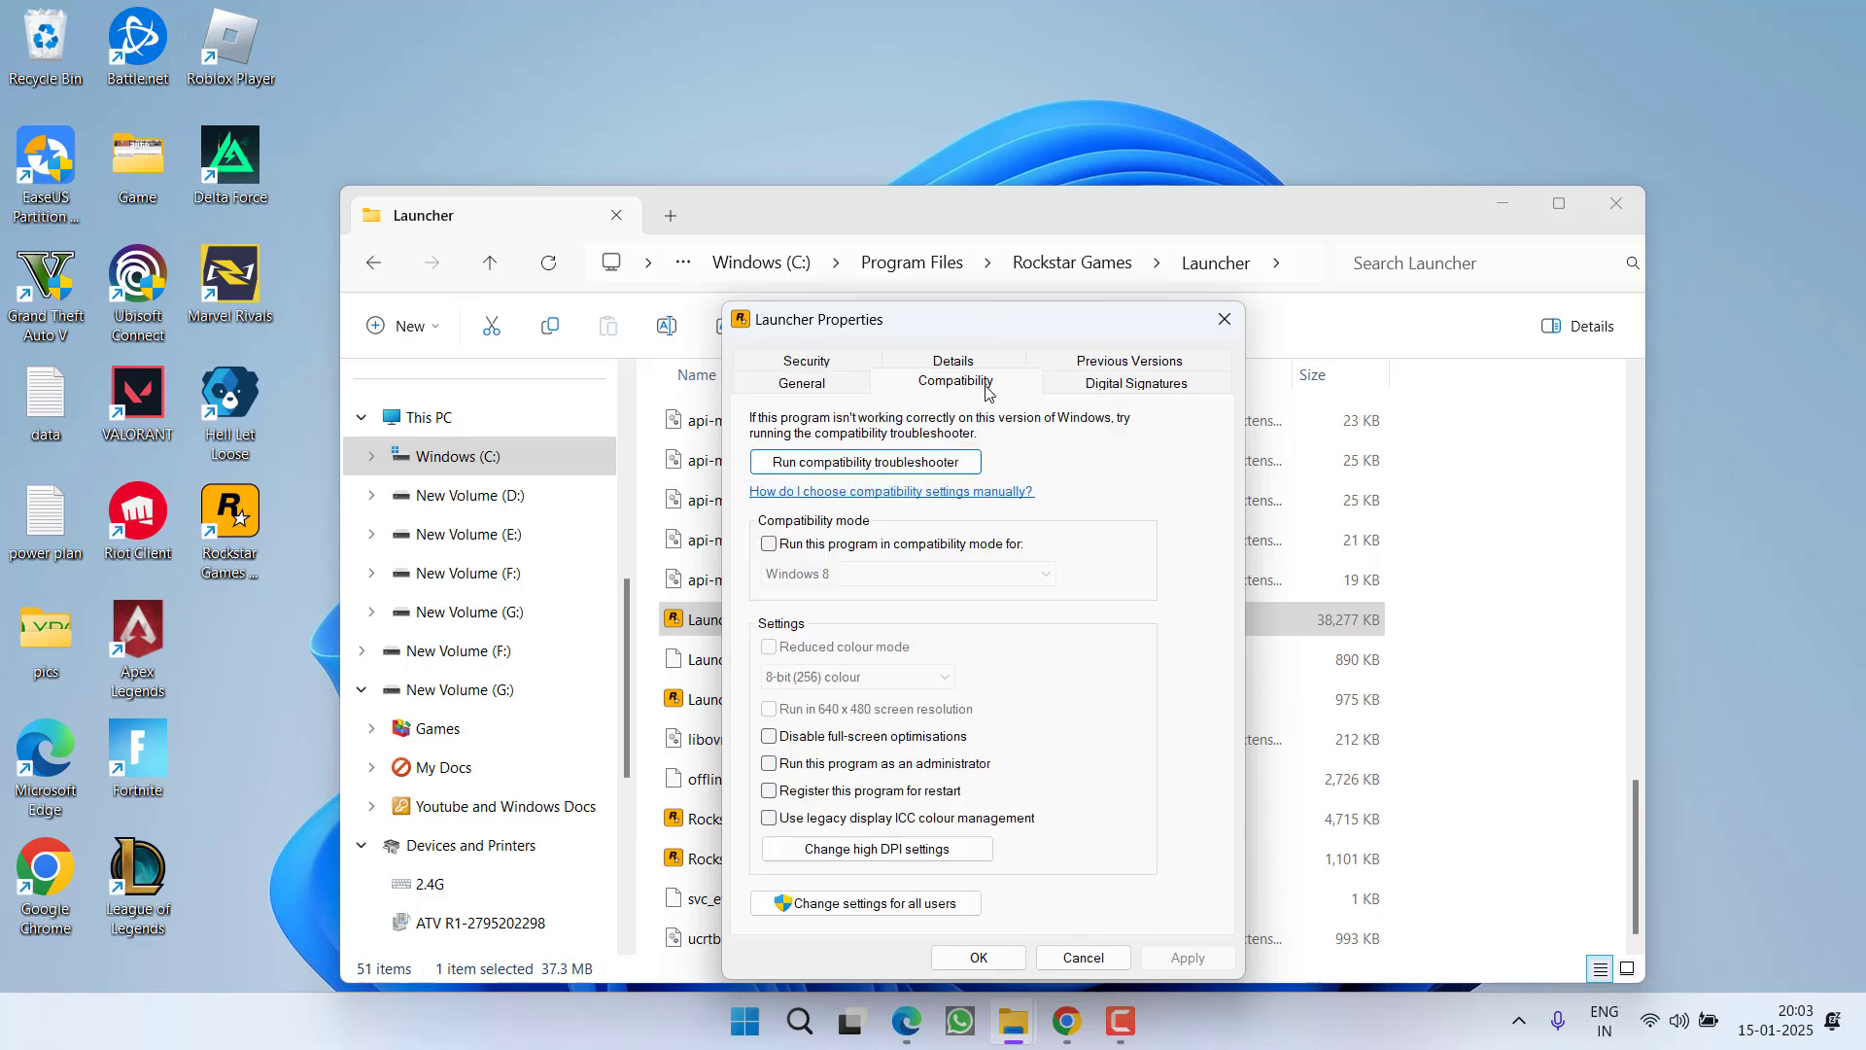
left_click(869, 548)
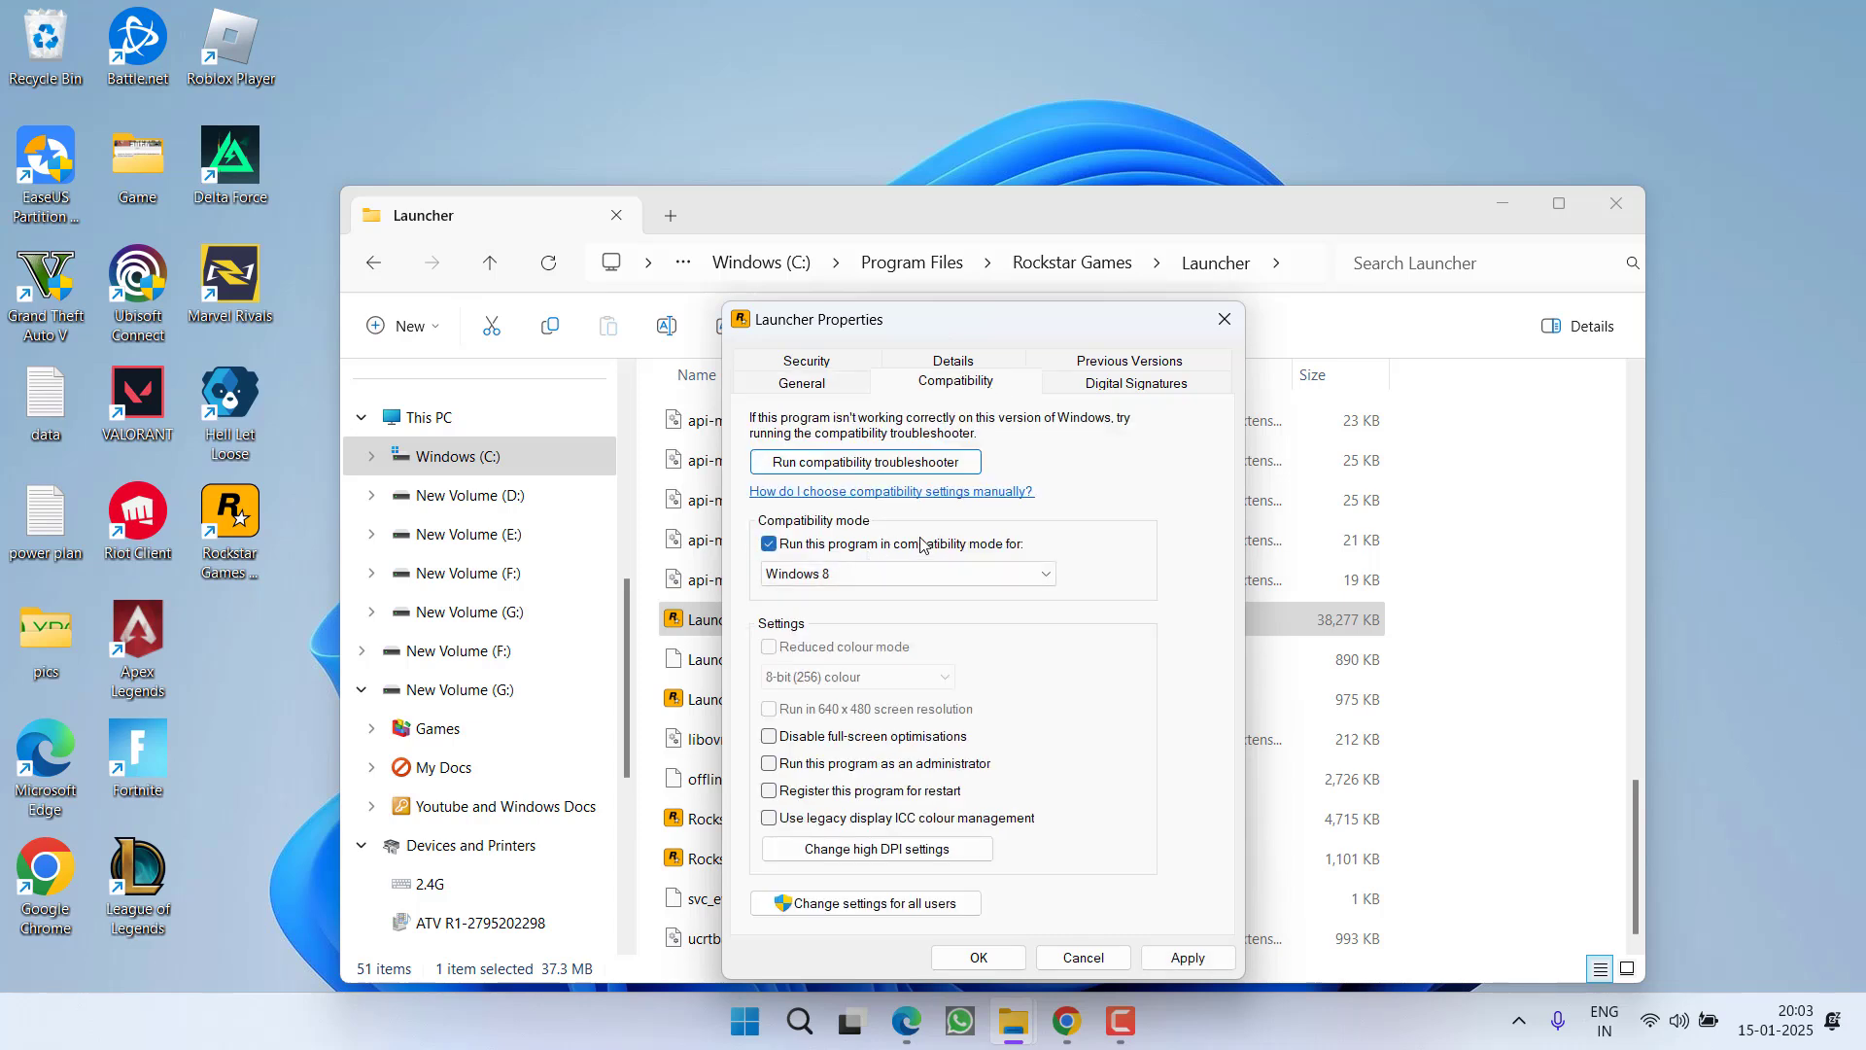
left_click(919, 547)
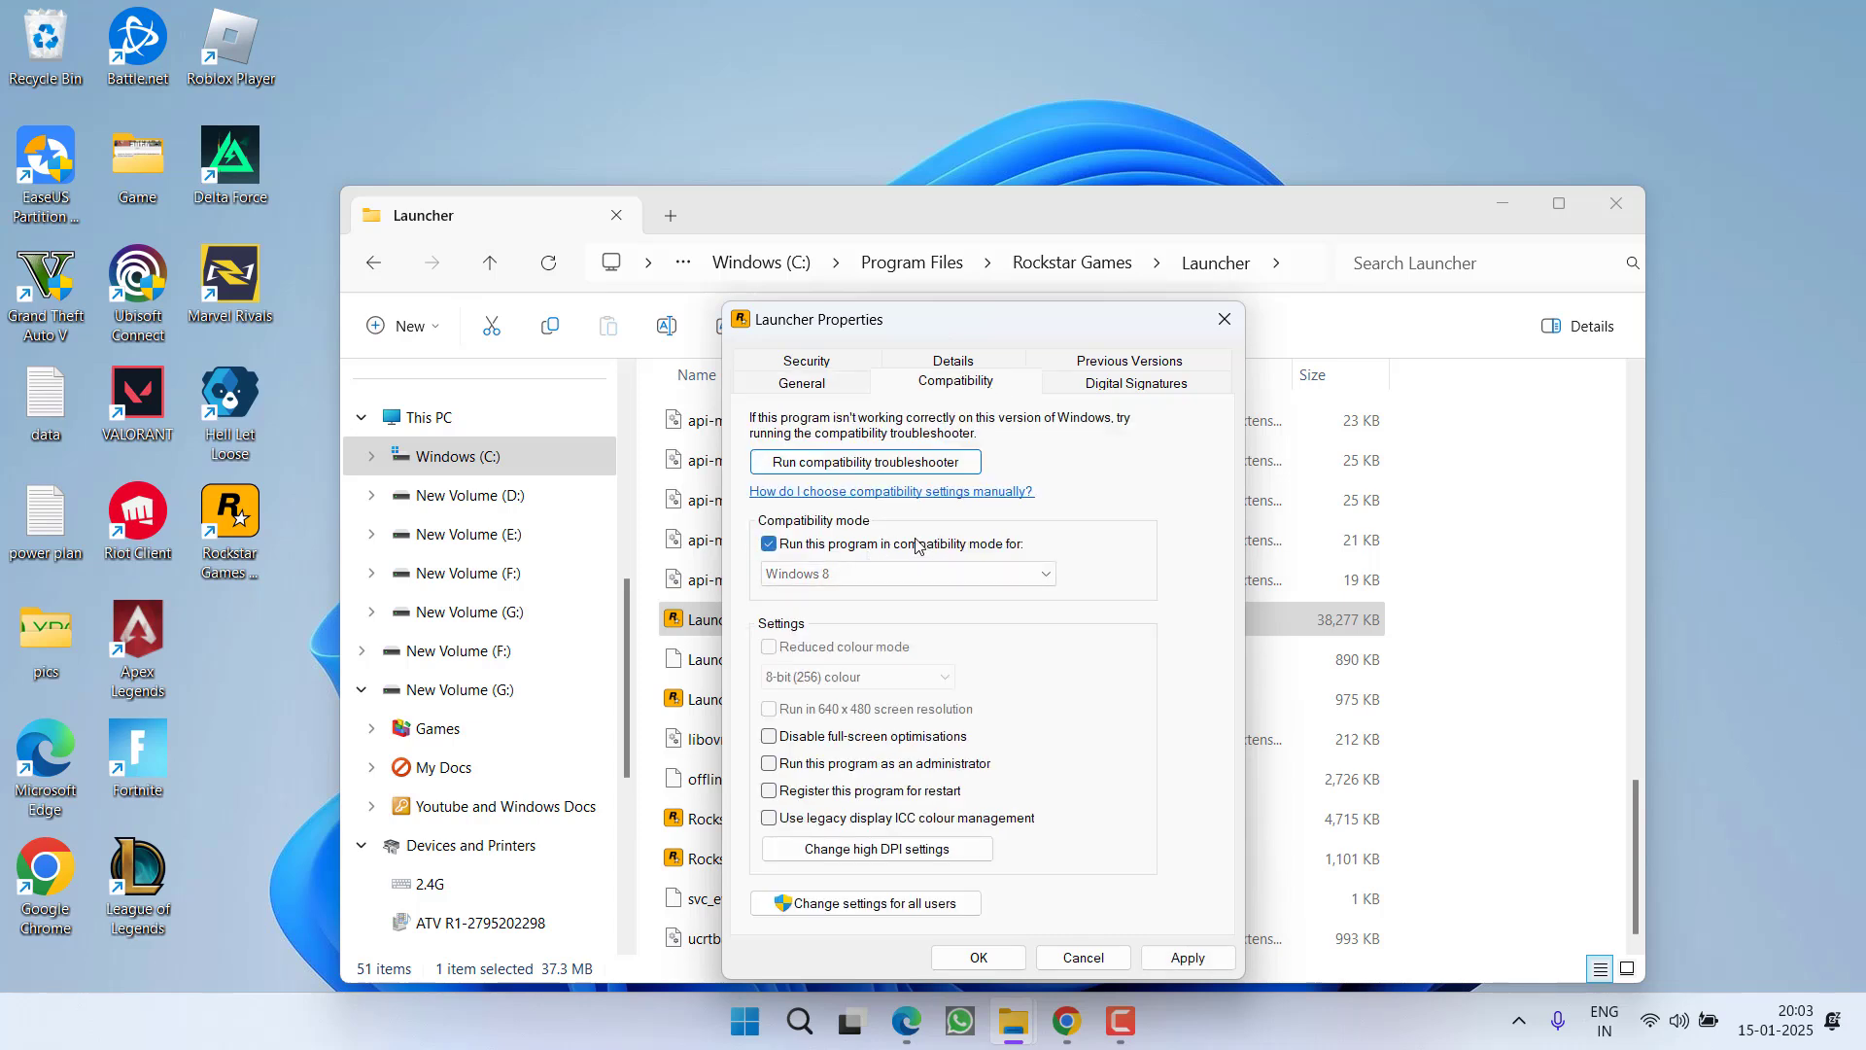
left_click(841, 797)
left_click(872, 767)
left_click(1188, 957)
left_click(979, 958)
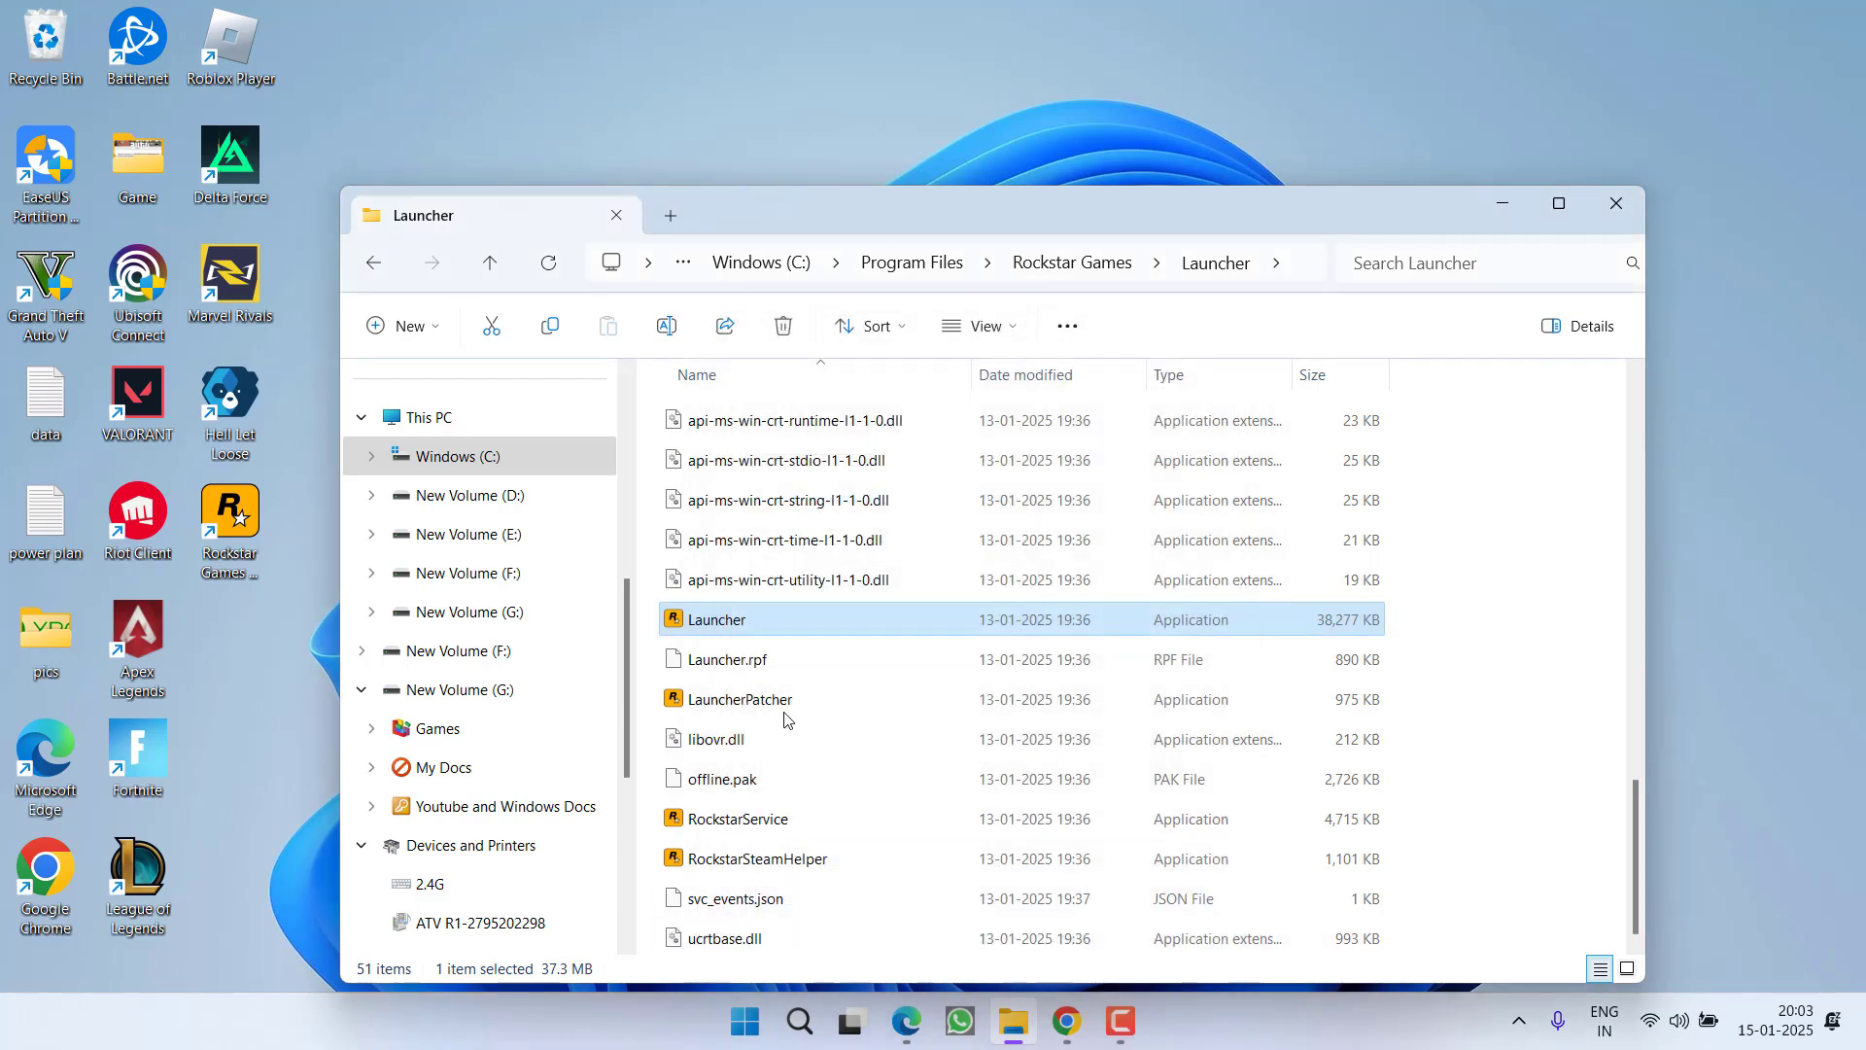
Set LauncherPatcher to always run as administrator in its Compatibility properties
right_click(768, 702)
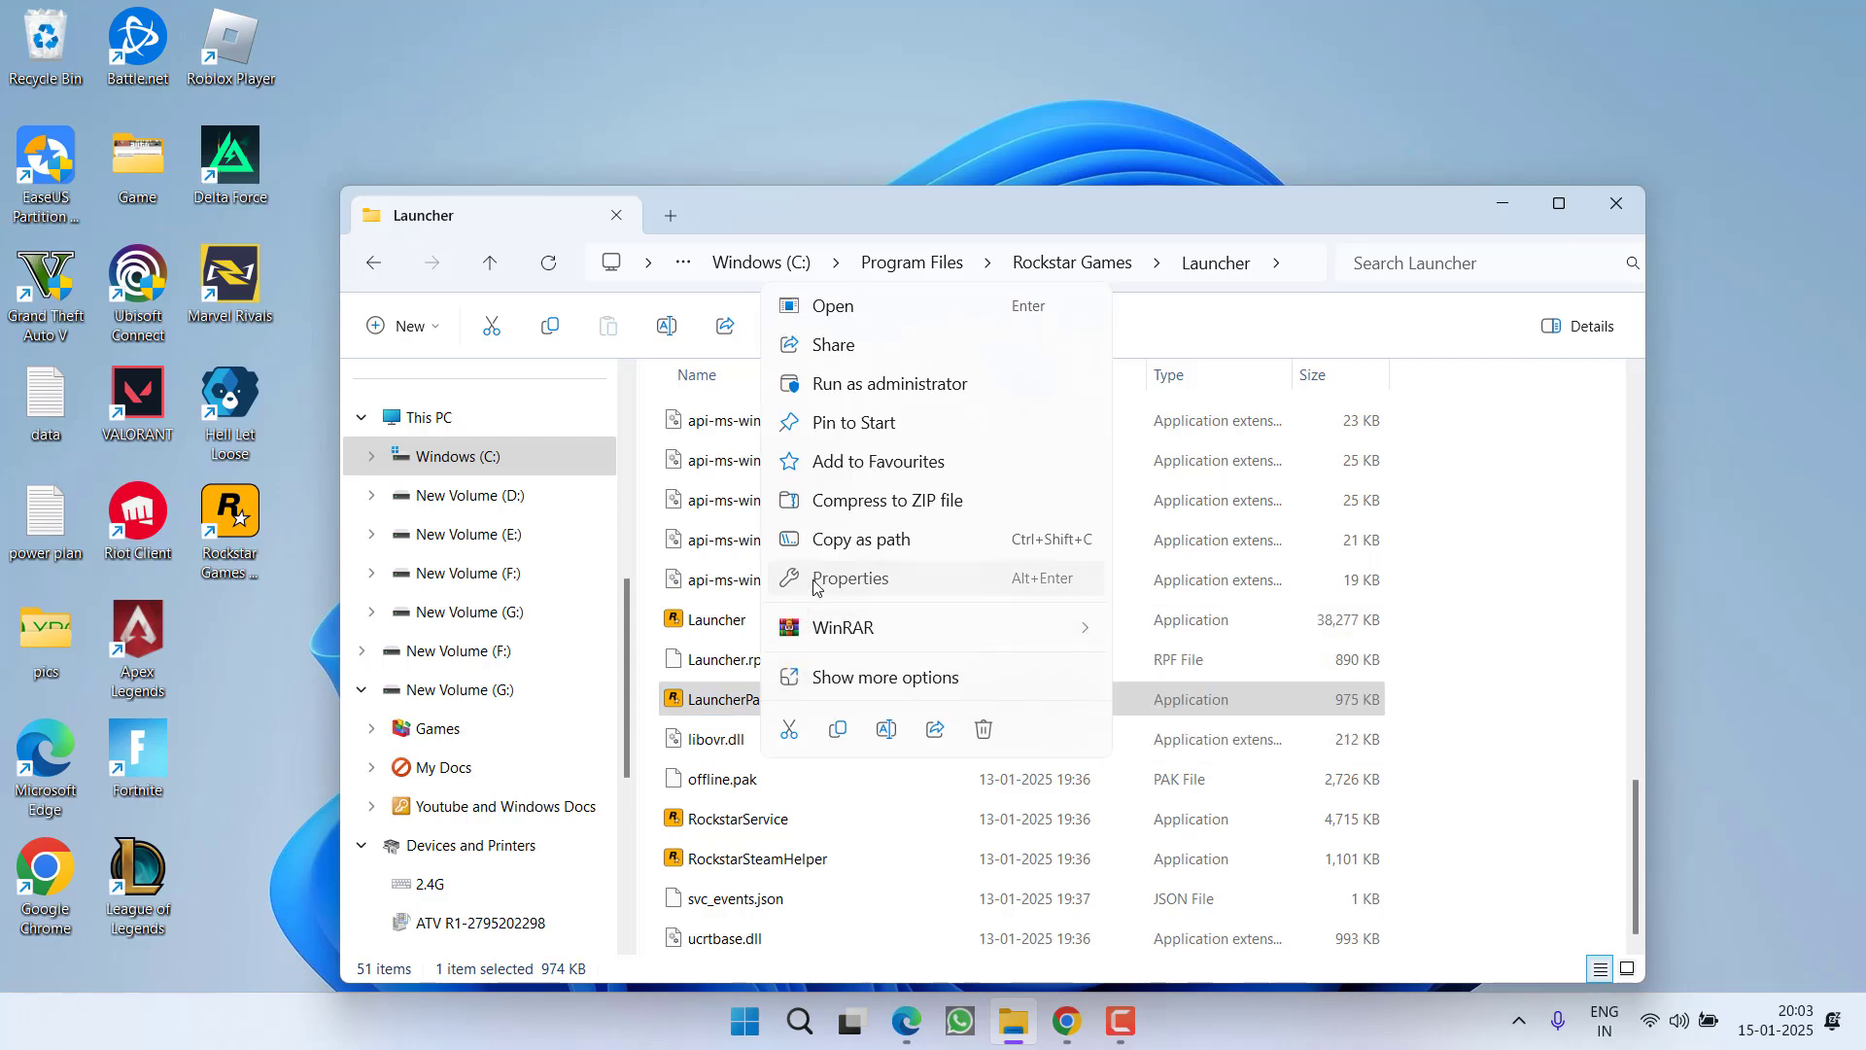
left_click(814, 580)
left_click(991, 388)
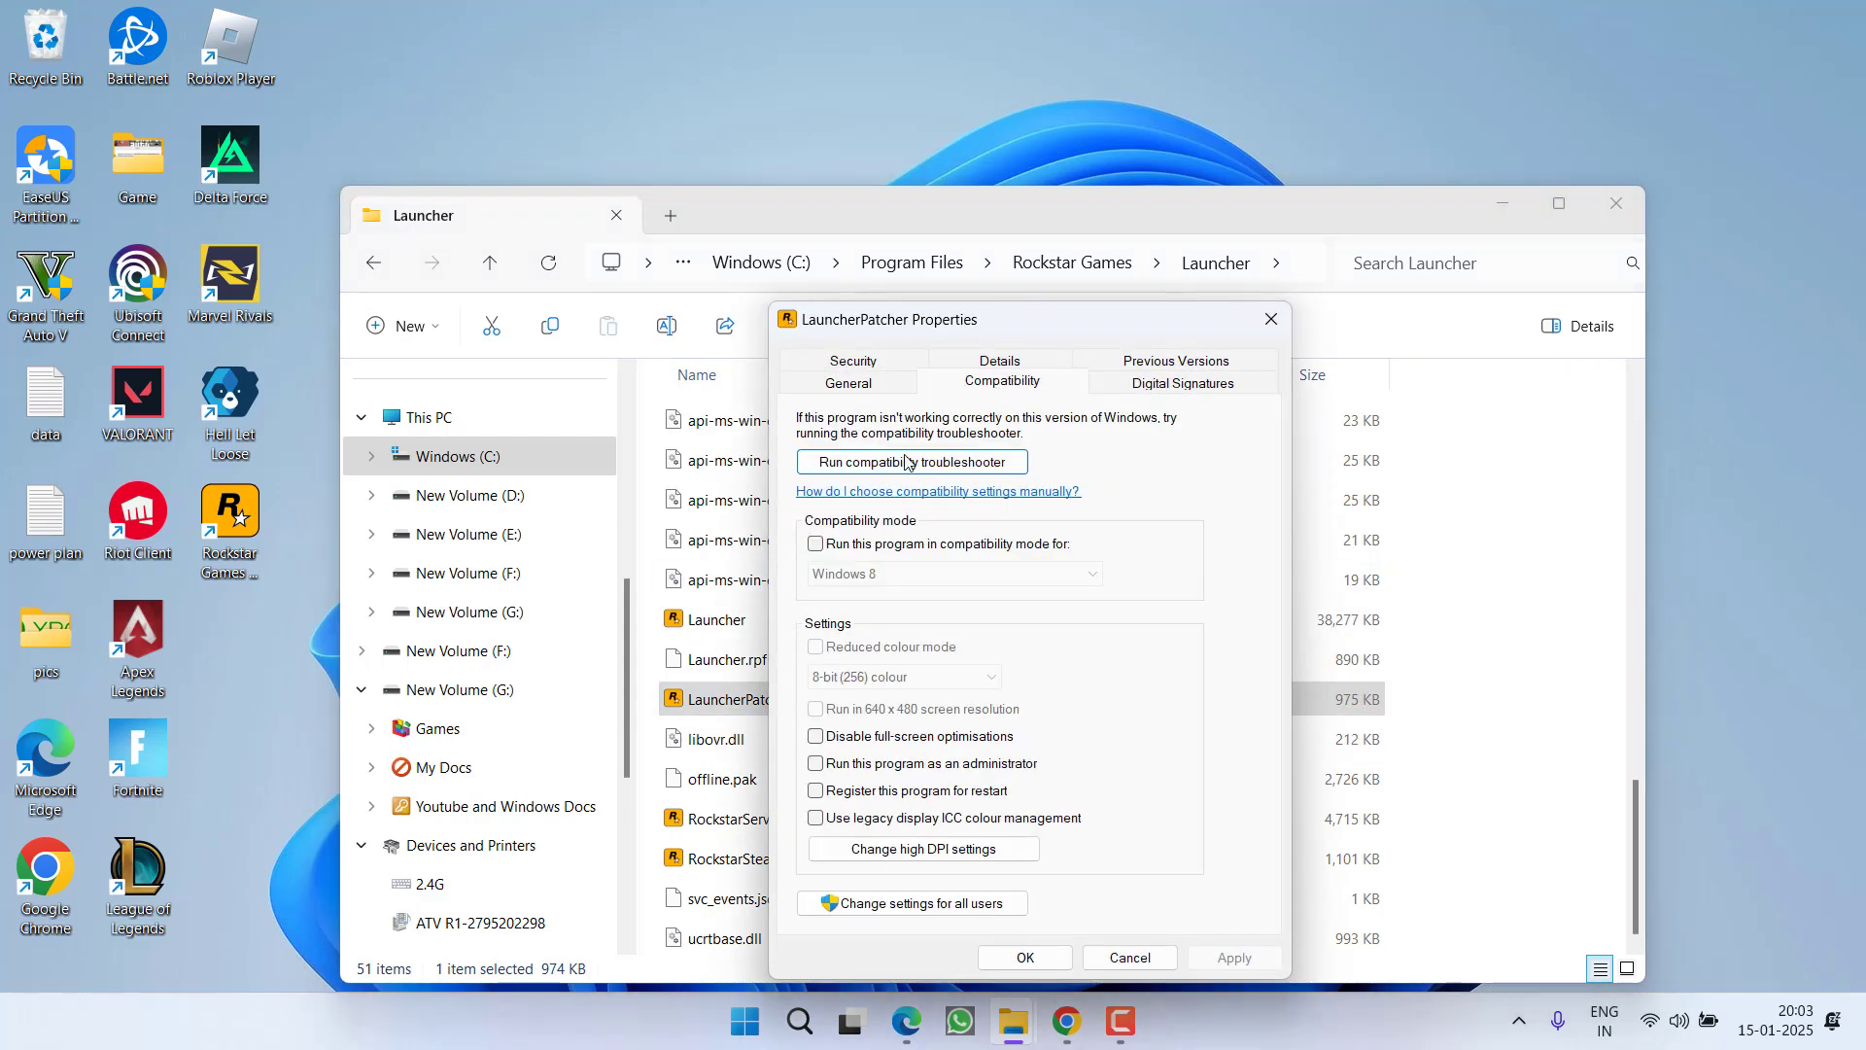
left_click(886, 550)
left_click(868, 549)
left_click(919, 764)
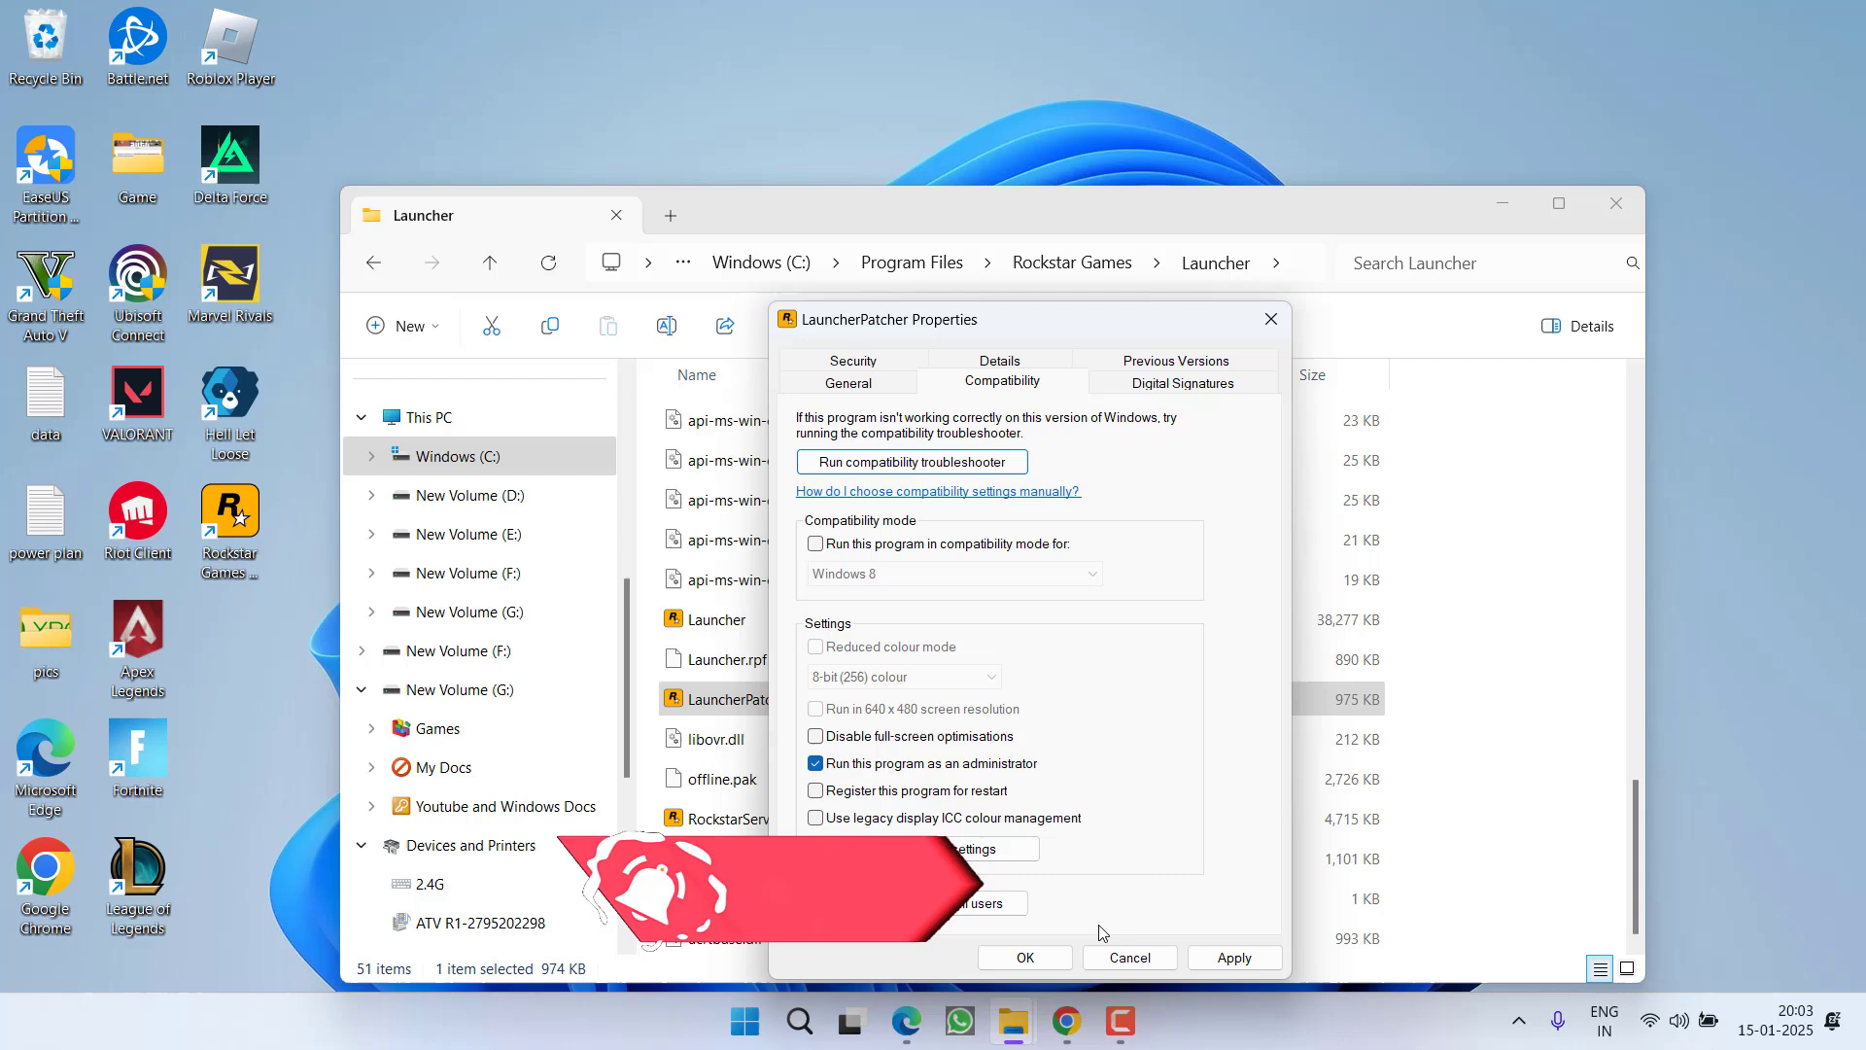
left_click(1217, 962)
left_click(1026, 957)
Set RockstarService to always run as administrator in its Compatibility properties
left_click(760, 822)
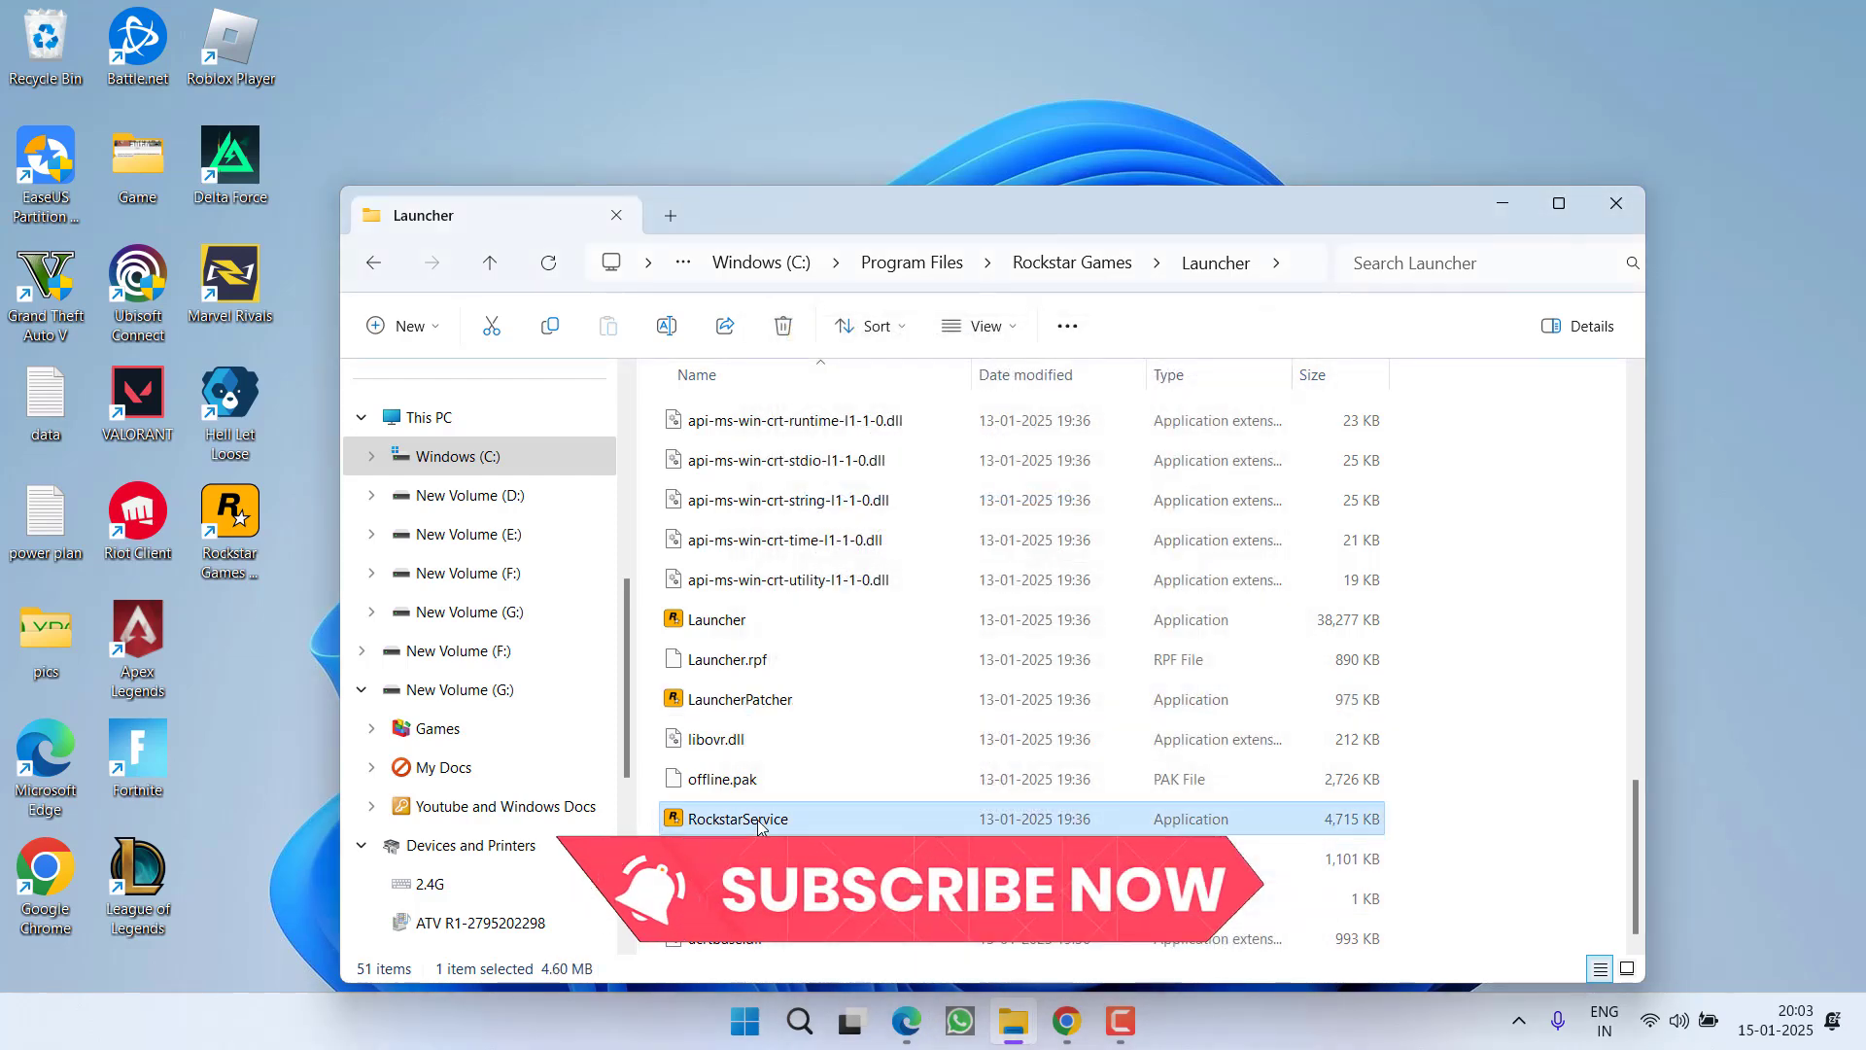
right_click(760, 824)
left_click(836, 697)
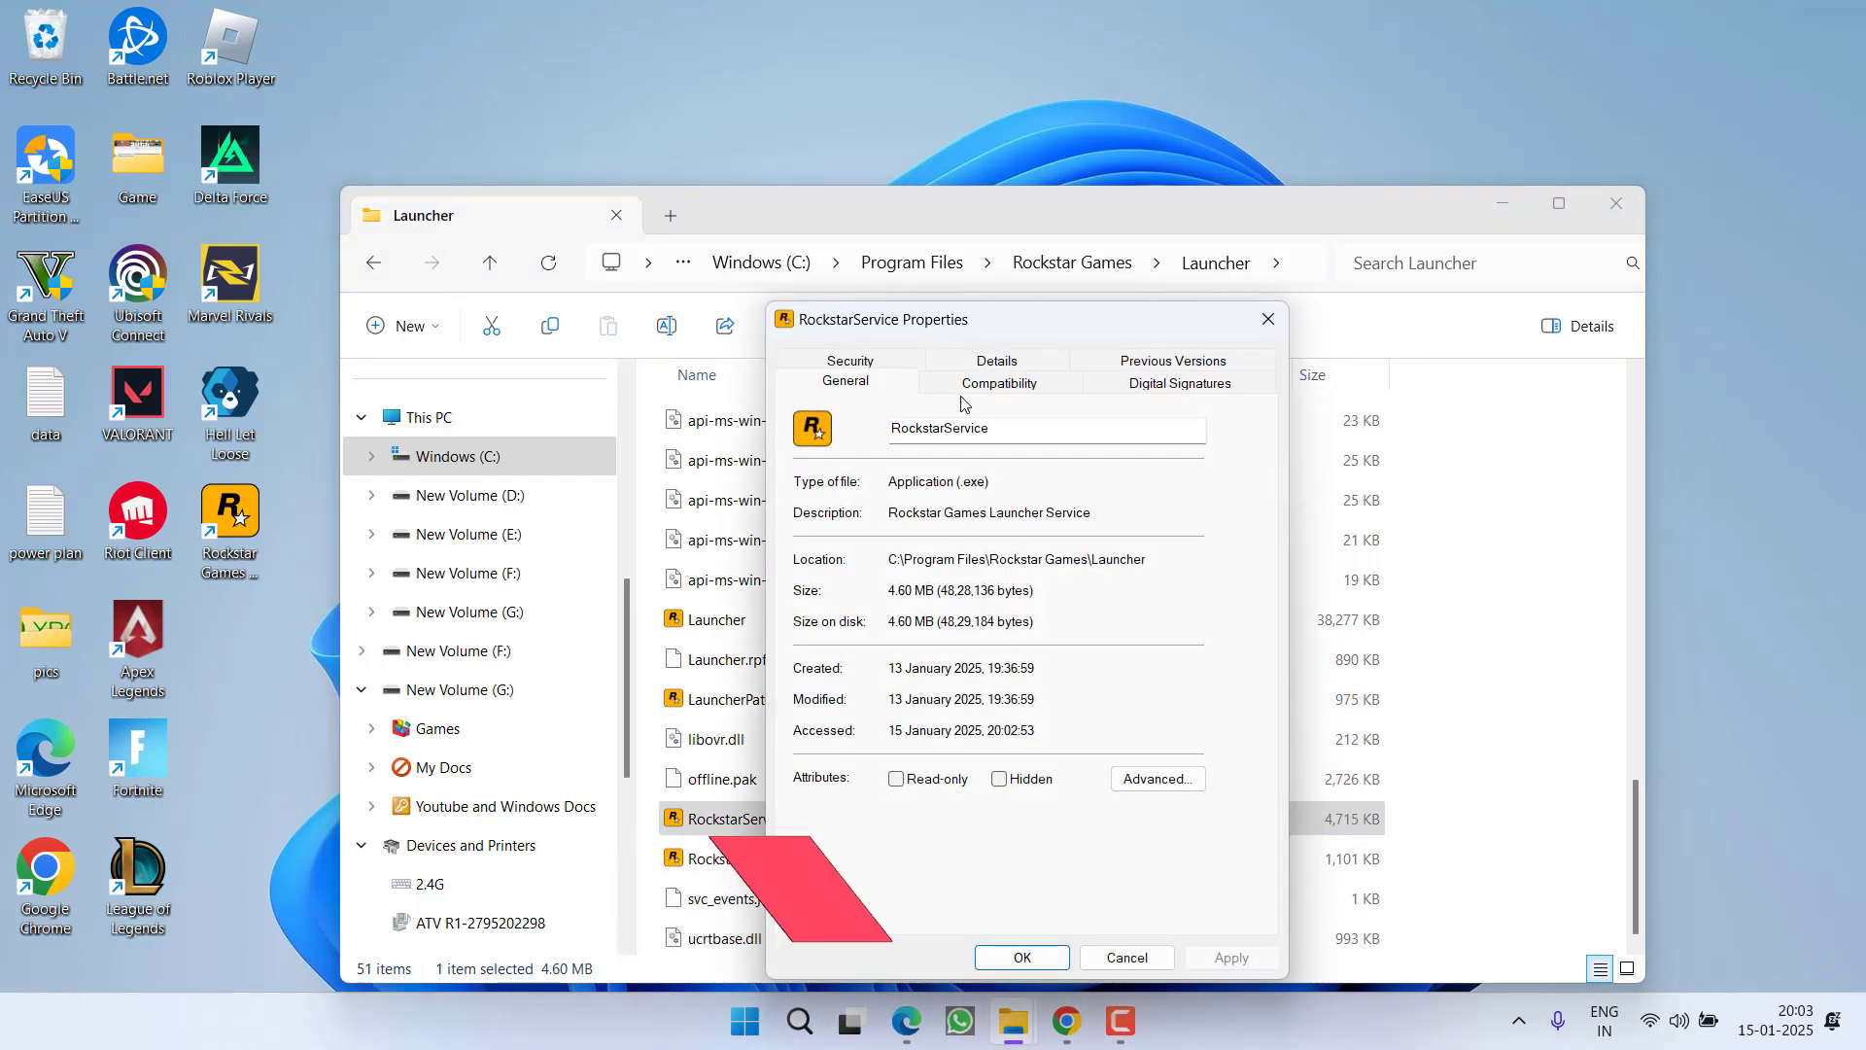
left_click(963, 389)
left_click(865, 765)
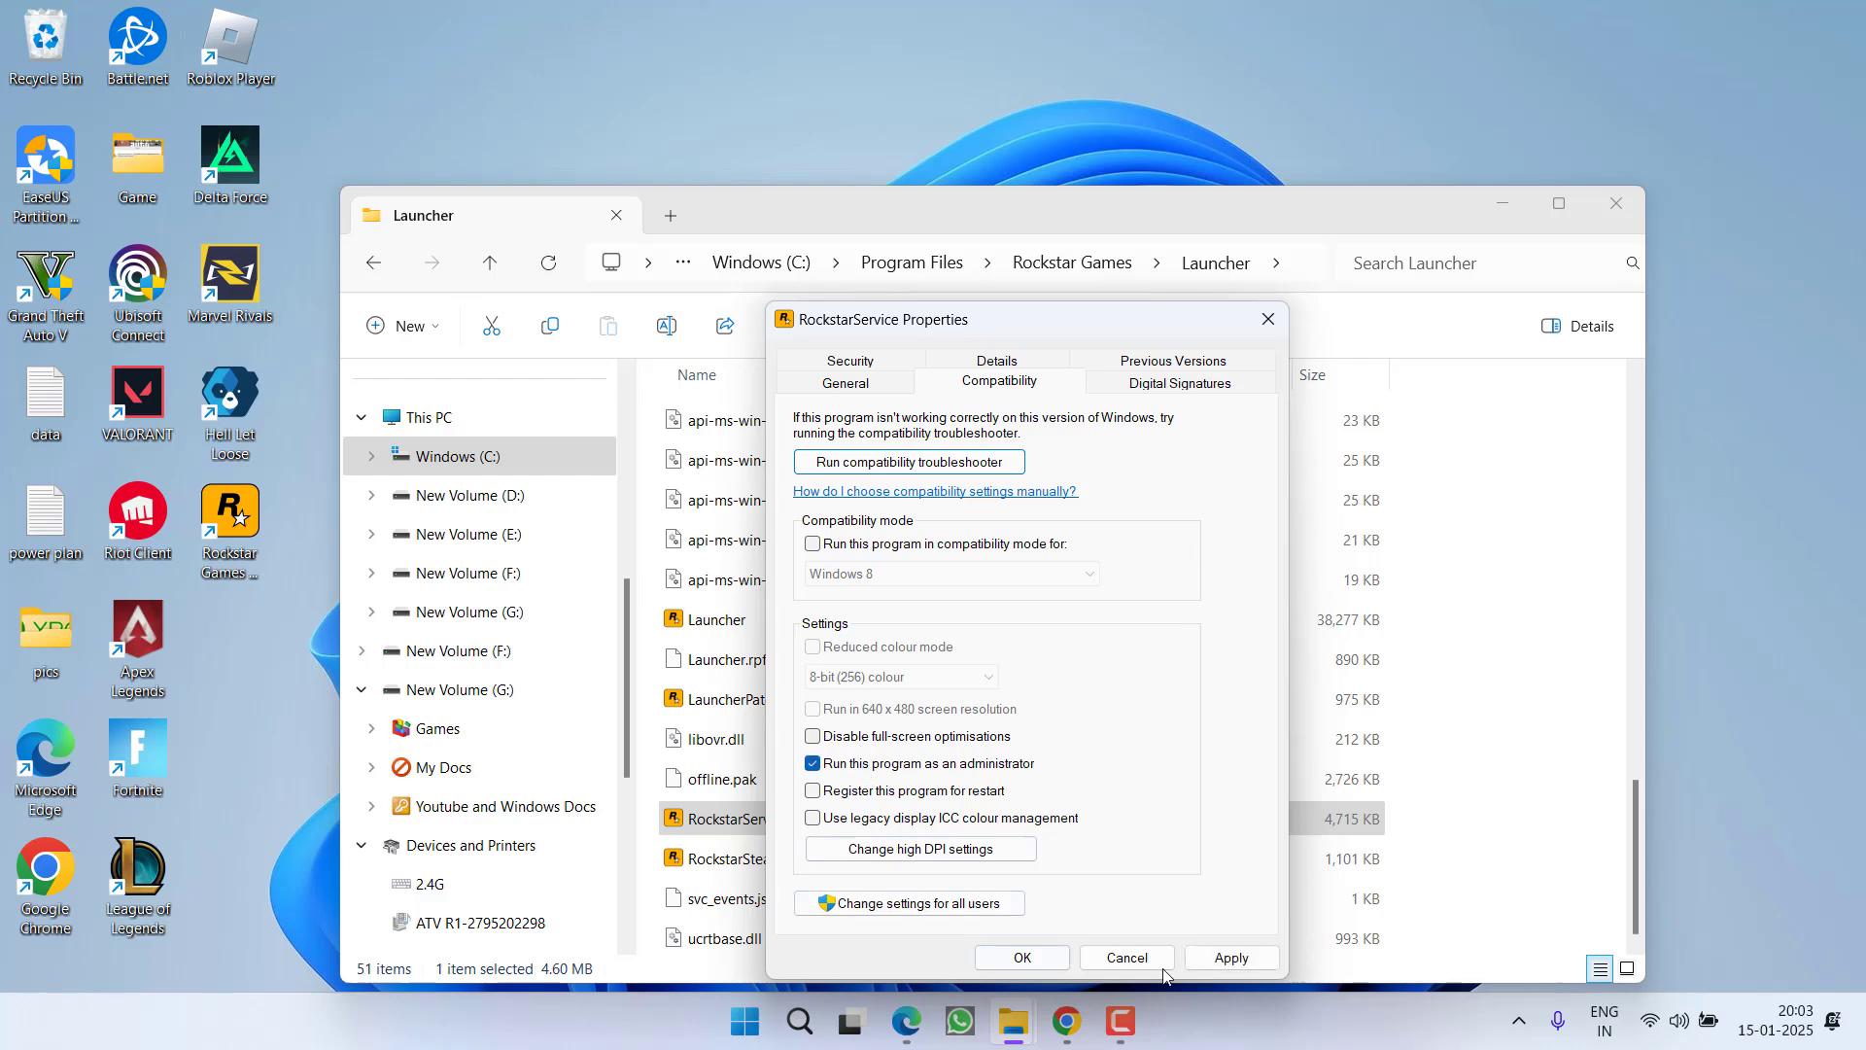
left_click(1231, 958)
left_click(1022, 957)
Set RockstarSteamHelper to always run as administrator and apply the change
right_click(750, 855)
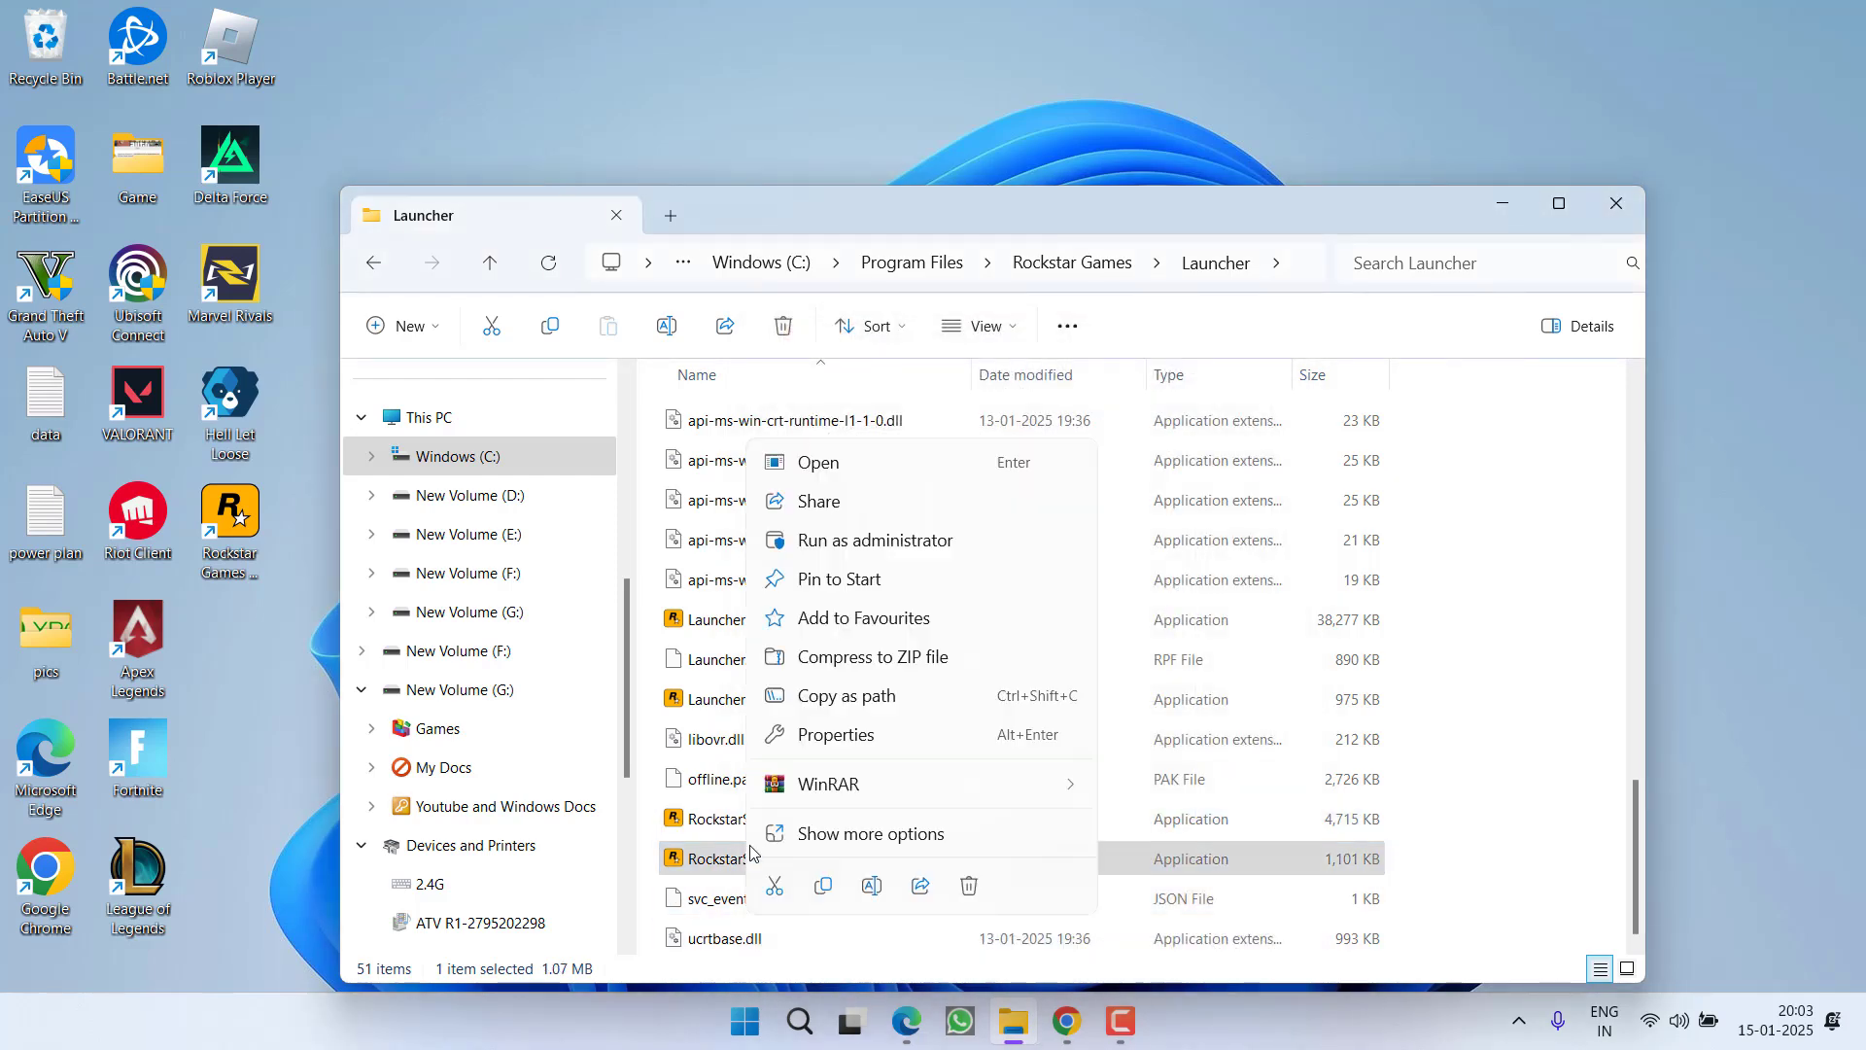
left_click(831, 736)
left_click(958, 387)
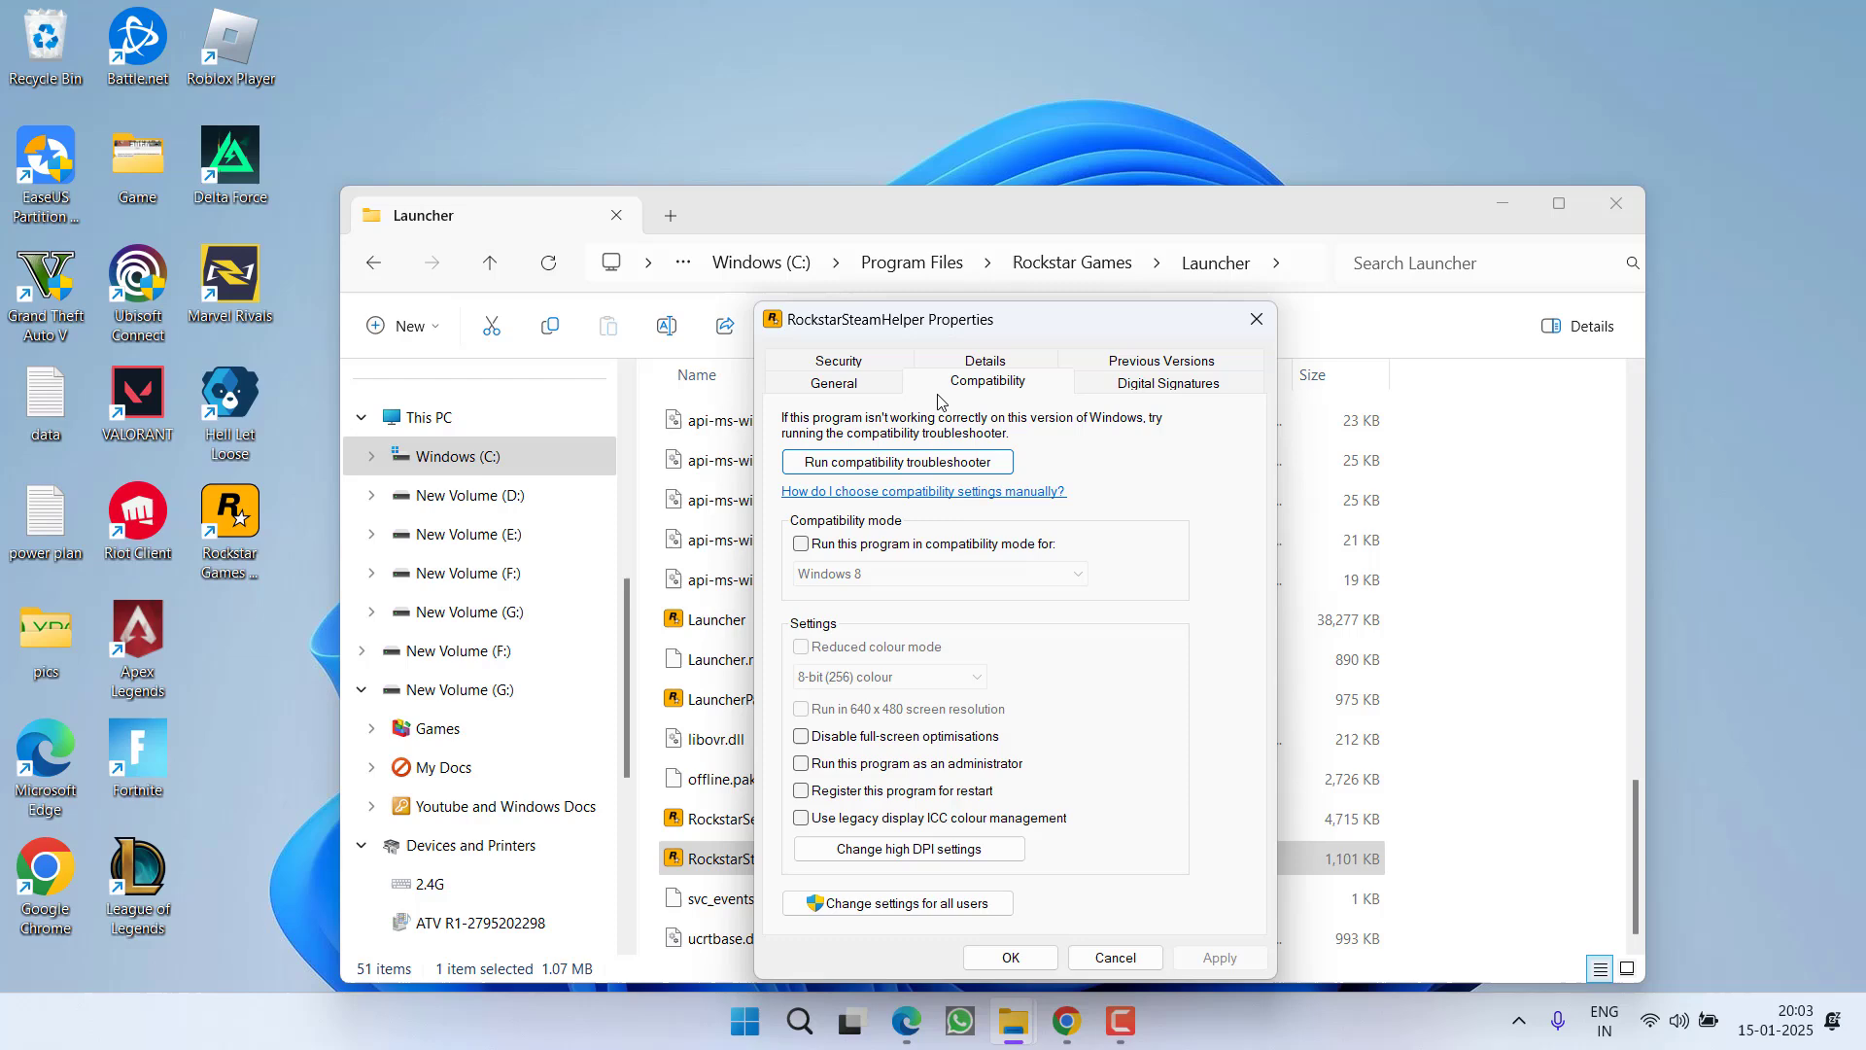
left_click(884, 765)
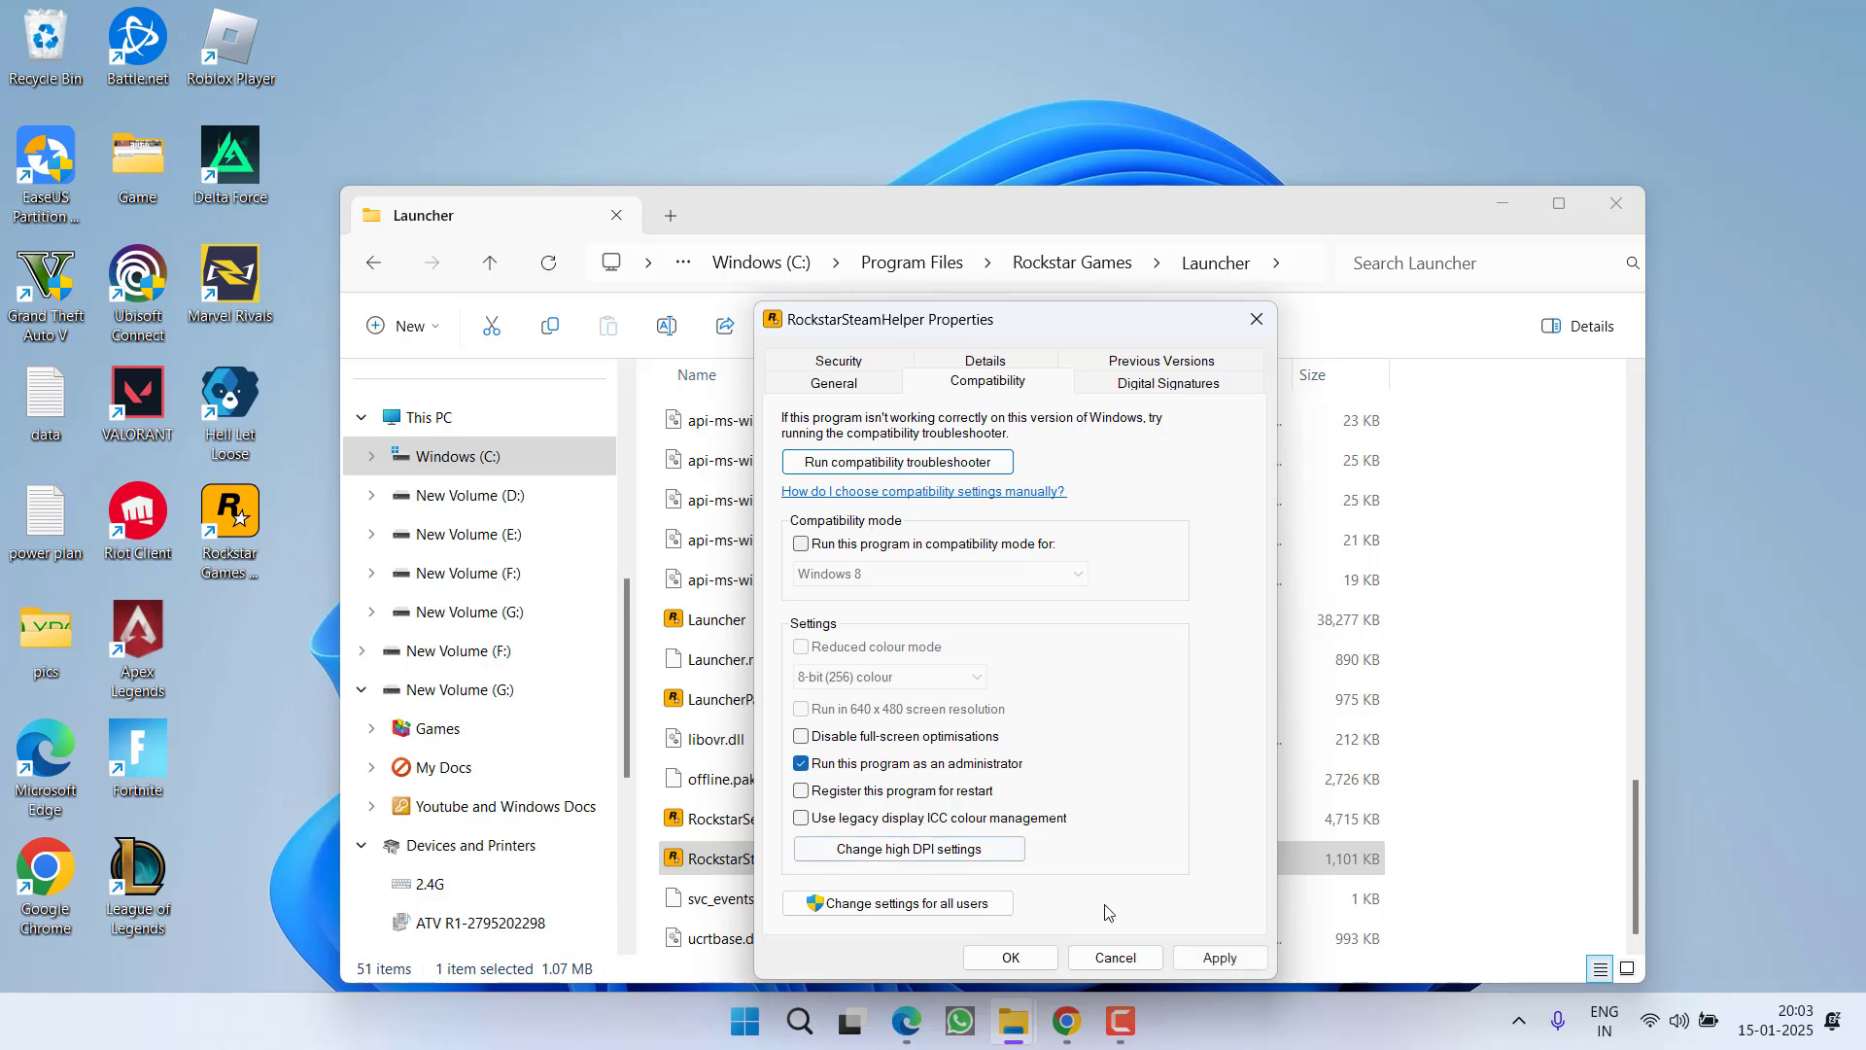
left_click(1219, 957)
left_click(1011, 957)
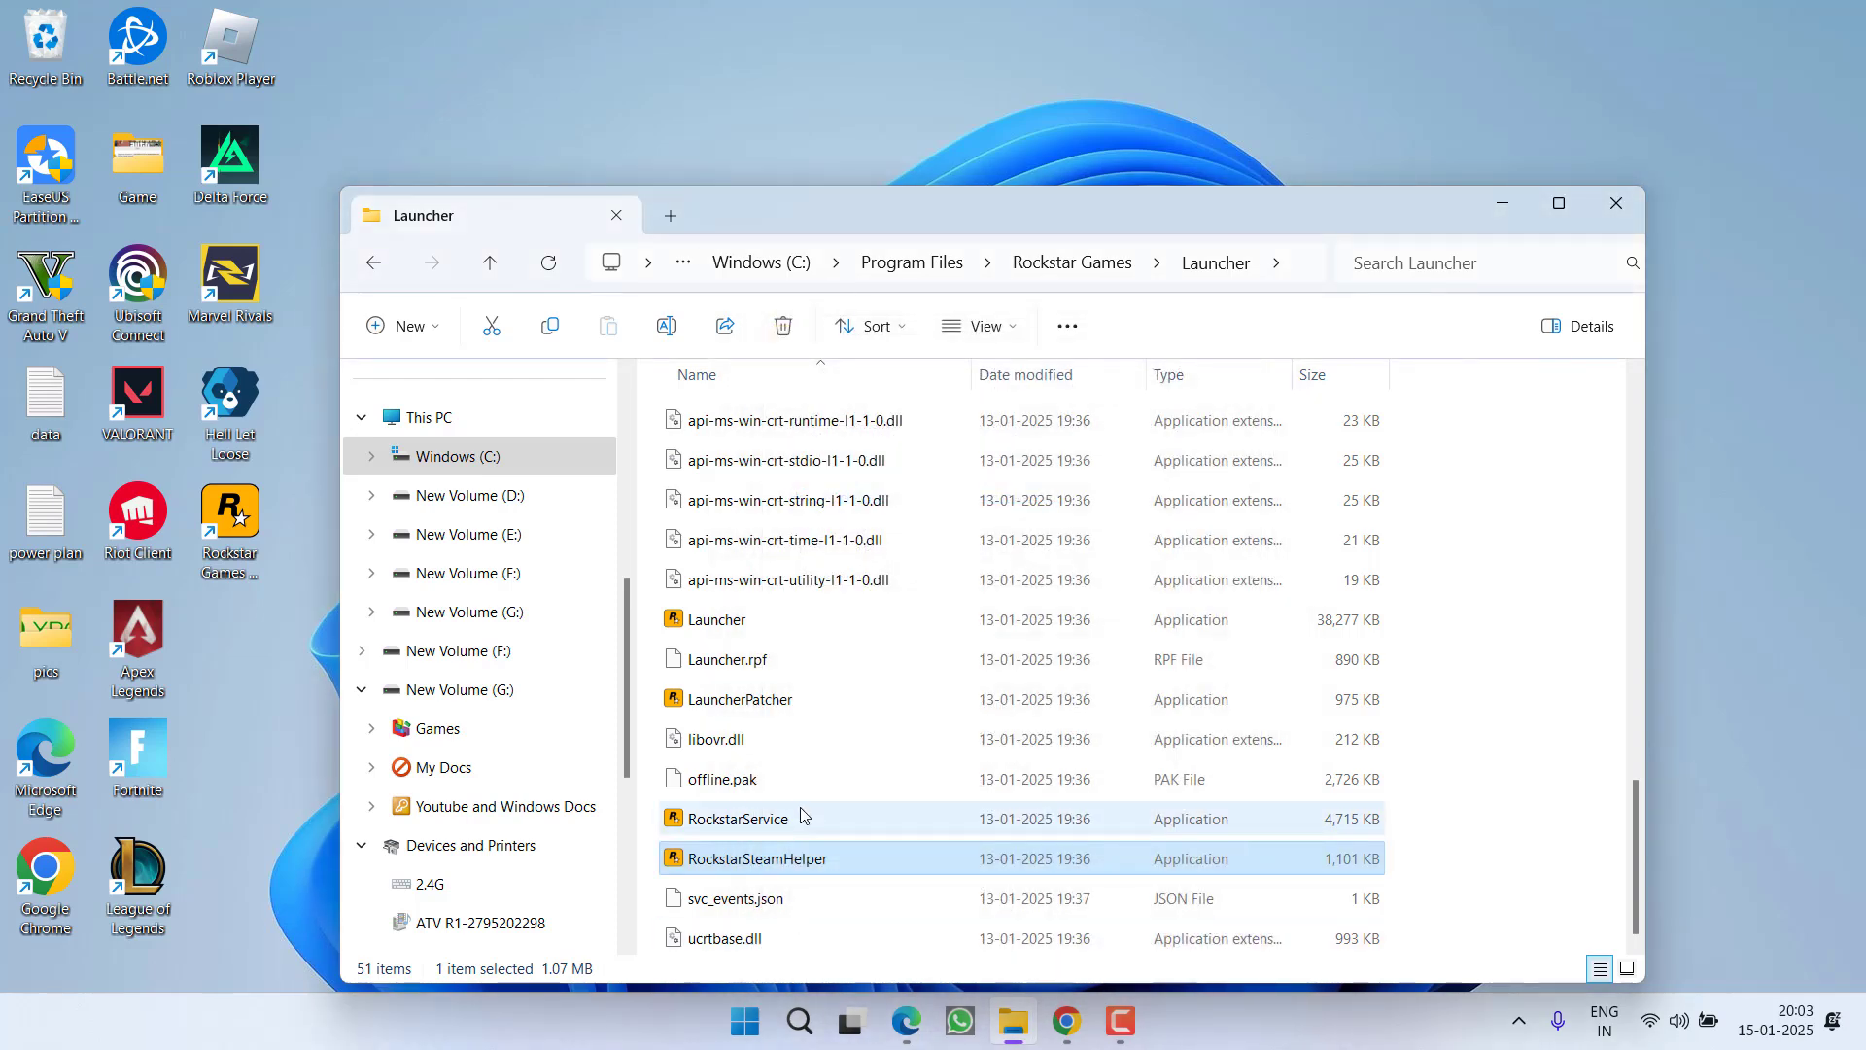
Go back to Rockstar Games, open the Social Club folder, and select SocialClubHelper
left_click(1047, 264)
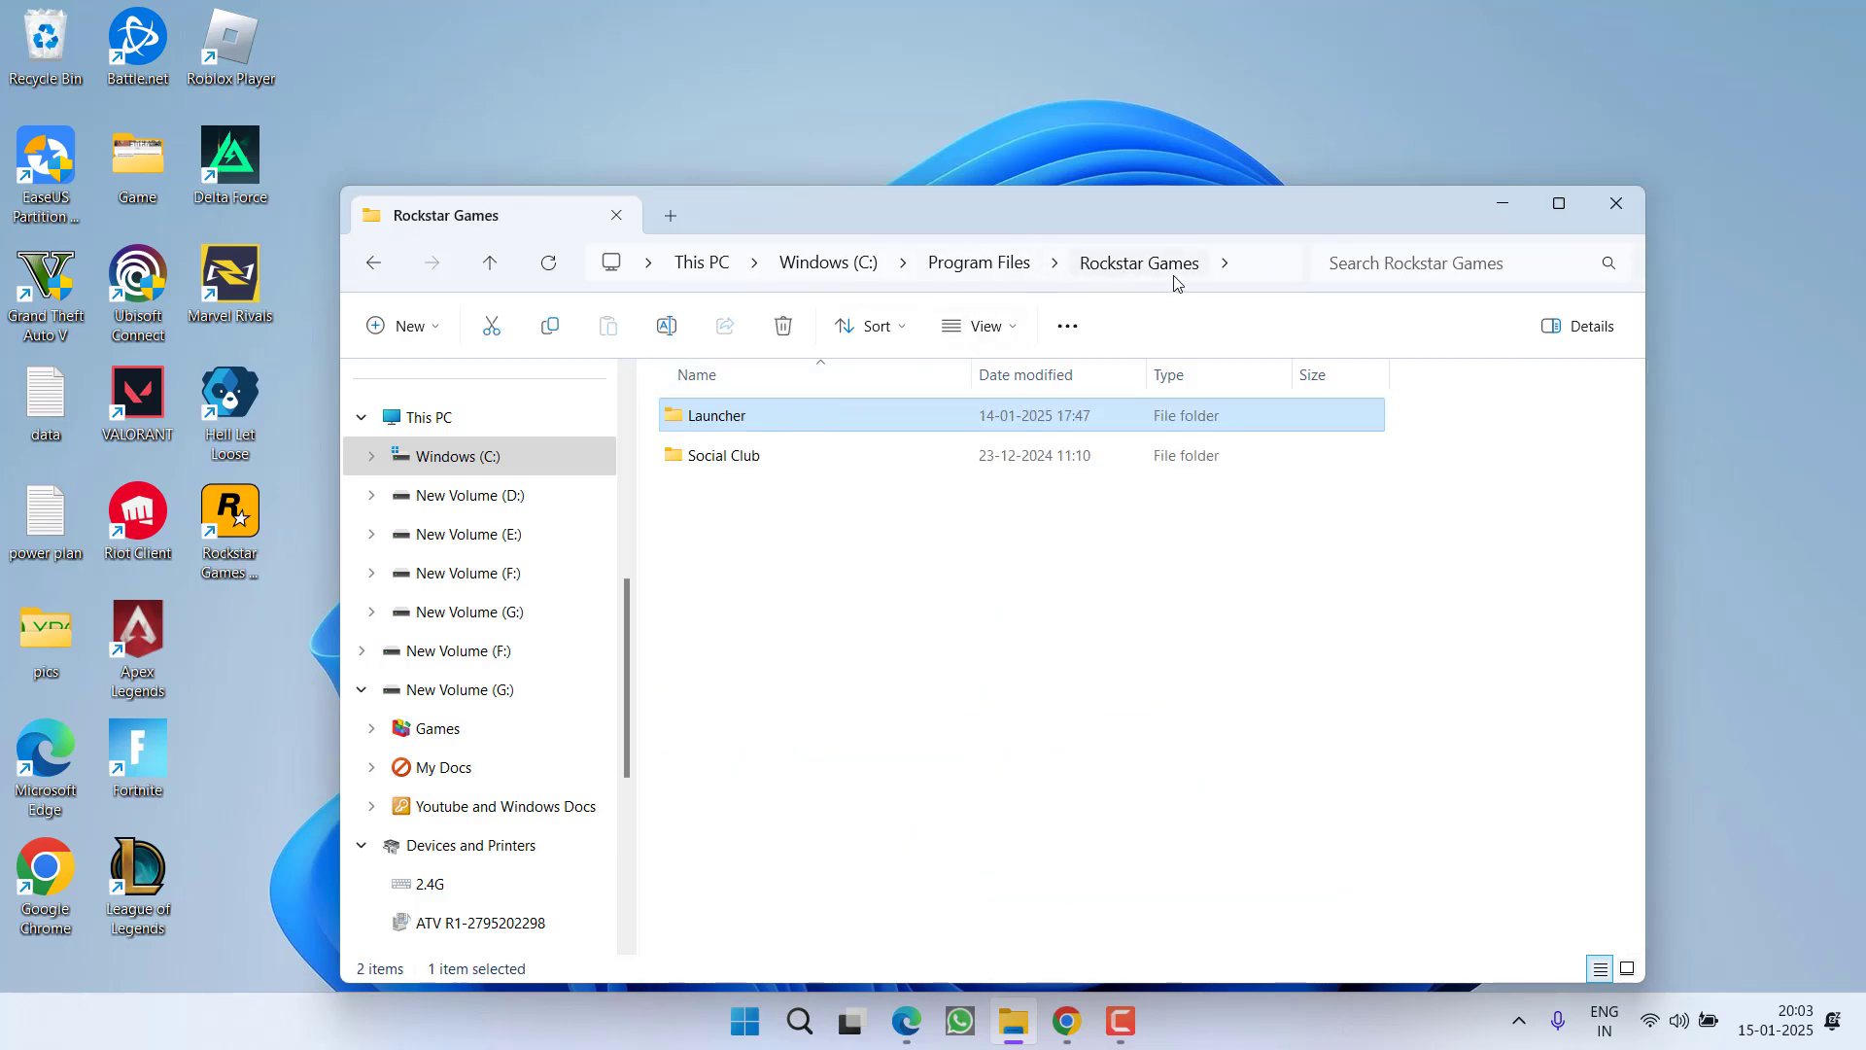
double_click(724, 455)
scroll(694, 680, "down", 3)
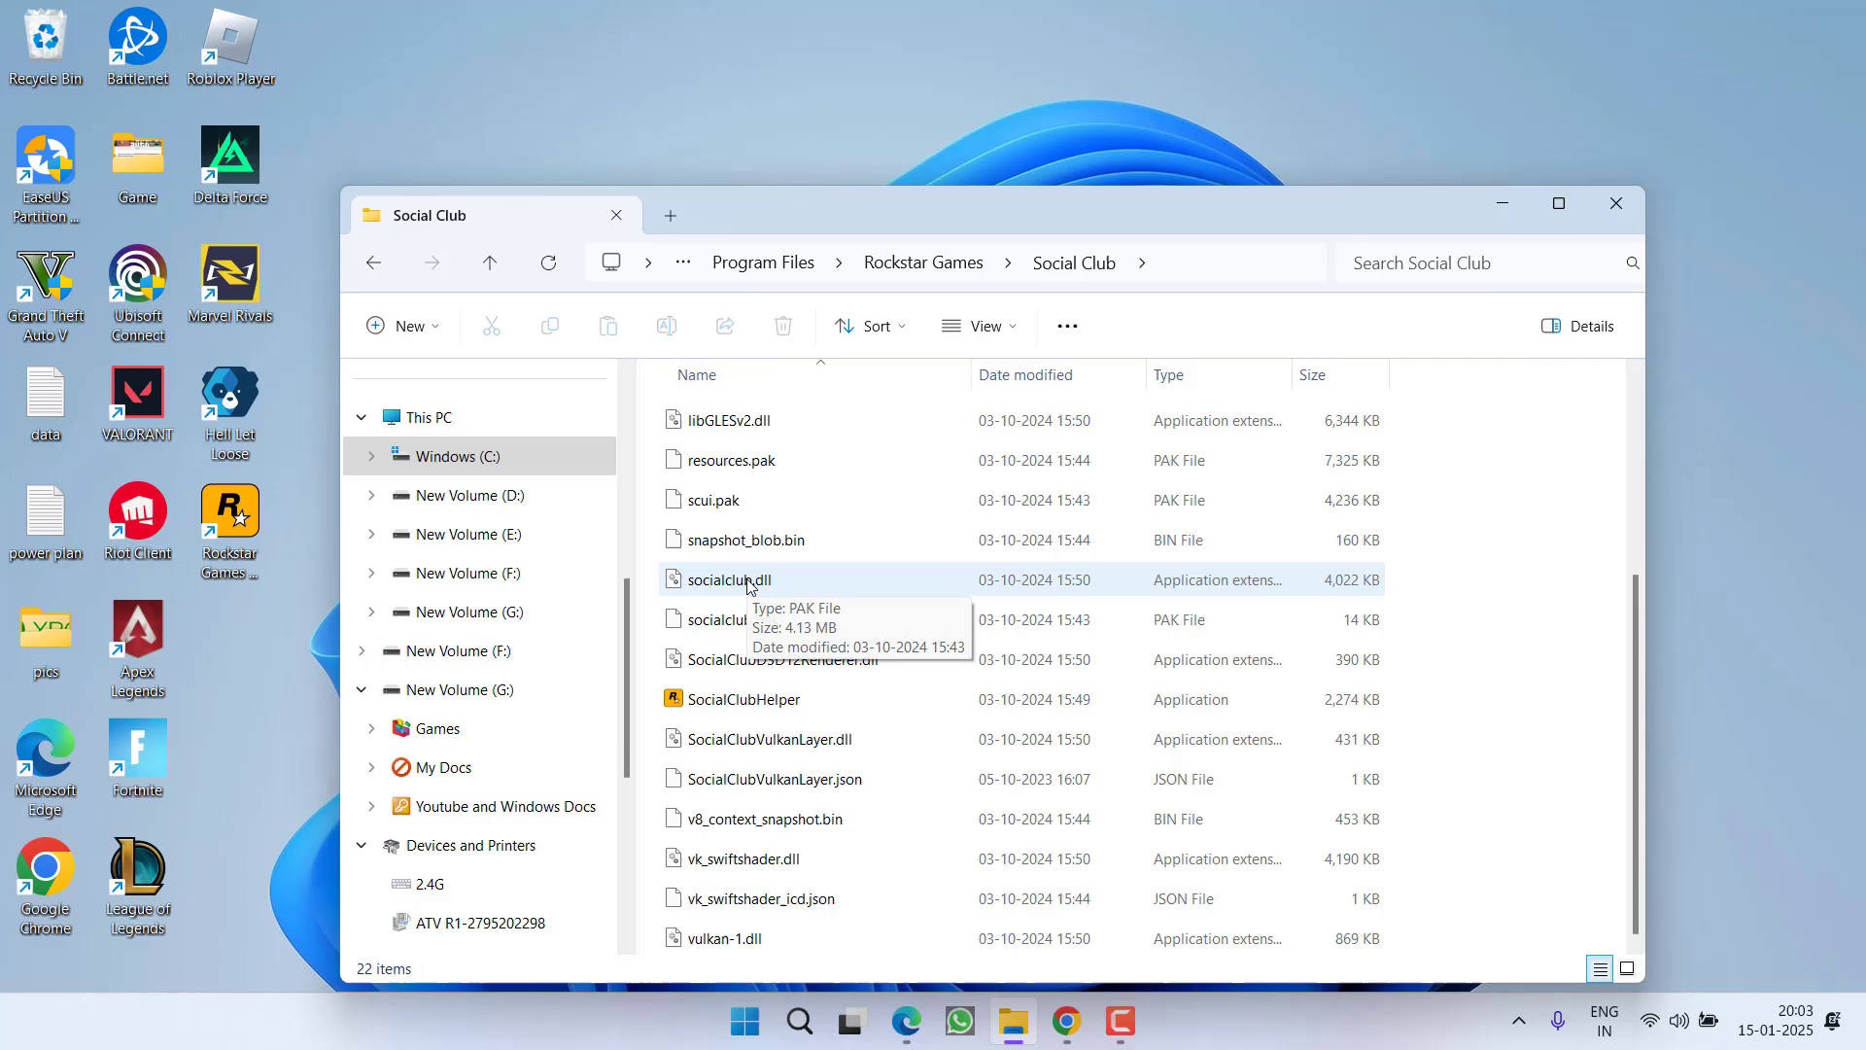
left_click(692, 692)
Set SocialClubHelper to always run as administrator in its Compatibility properties
right_click(739, 698)
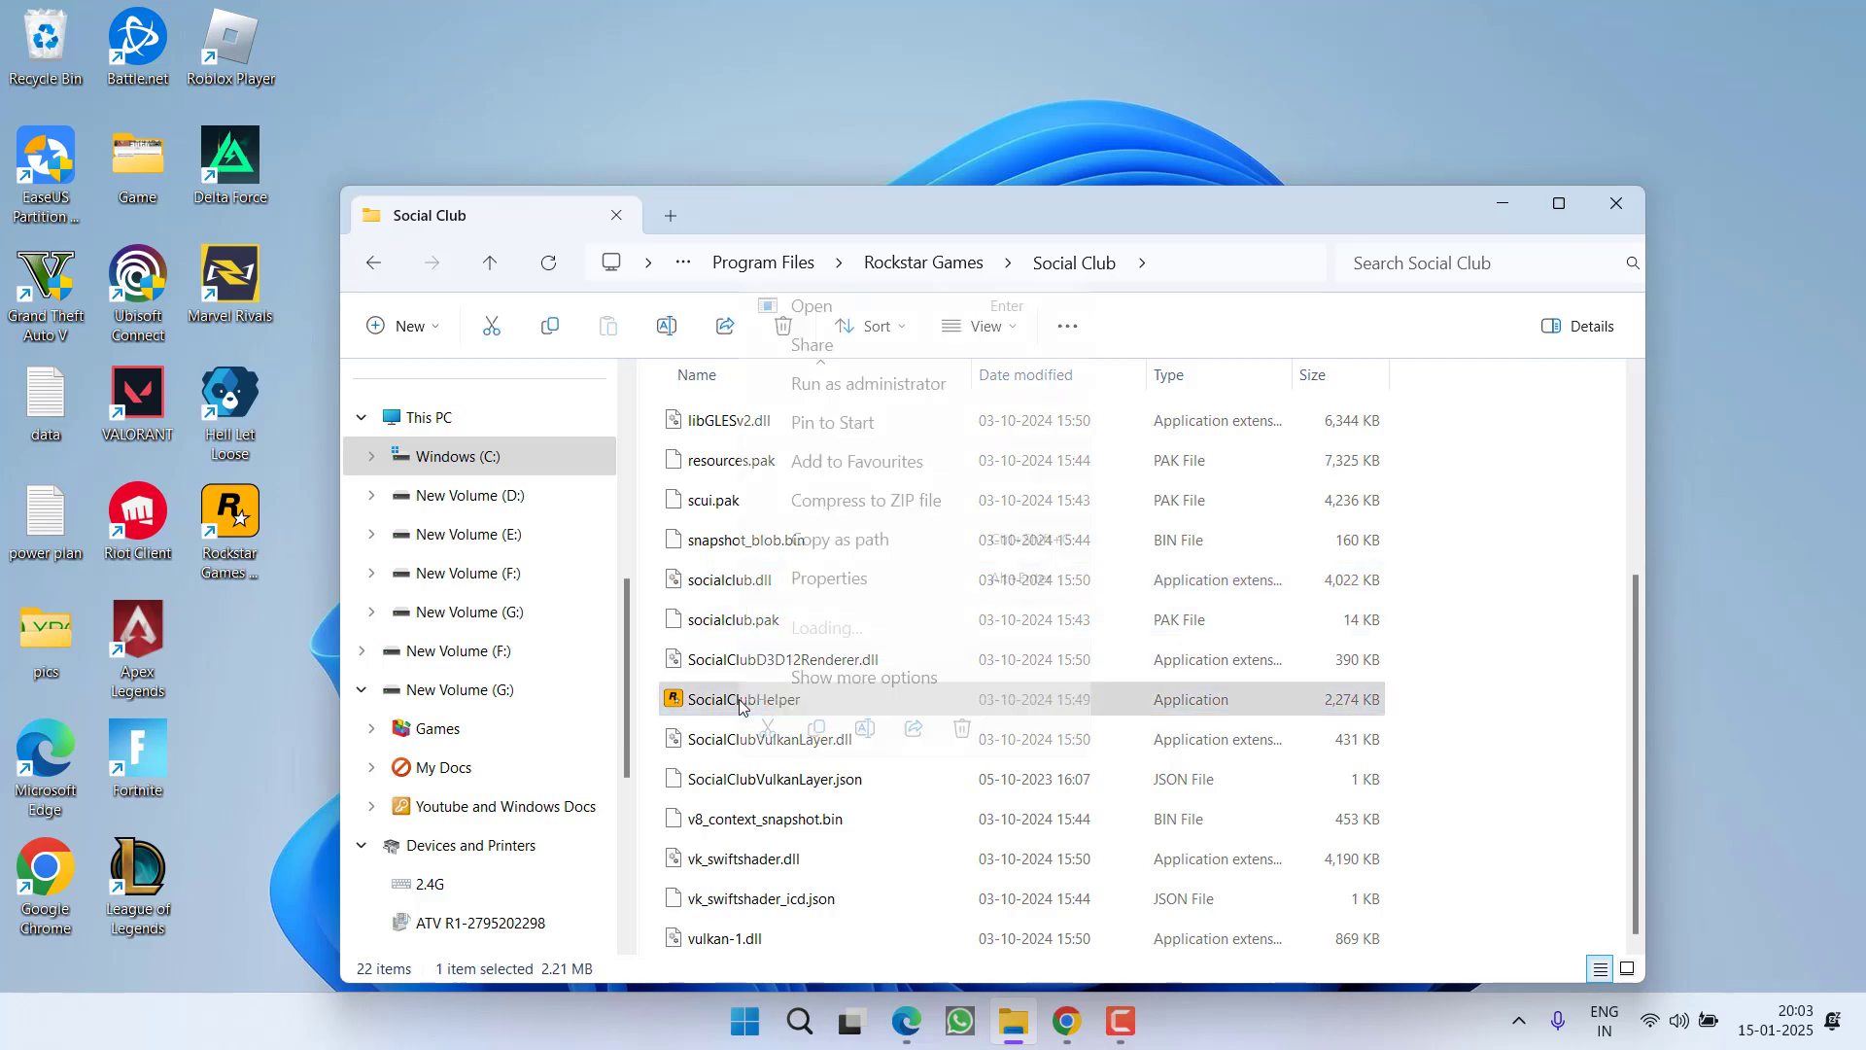
left_click(829, 578)
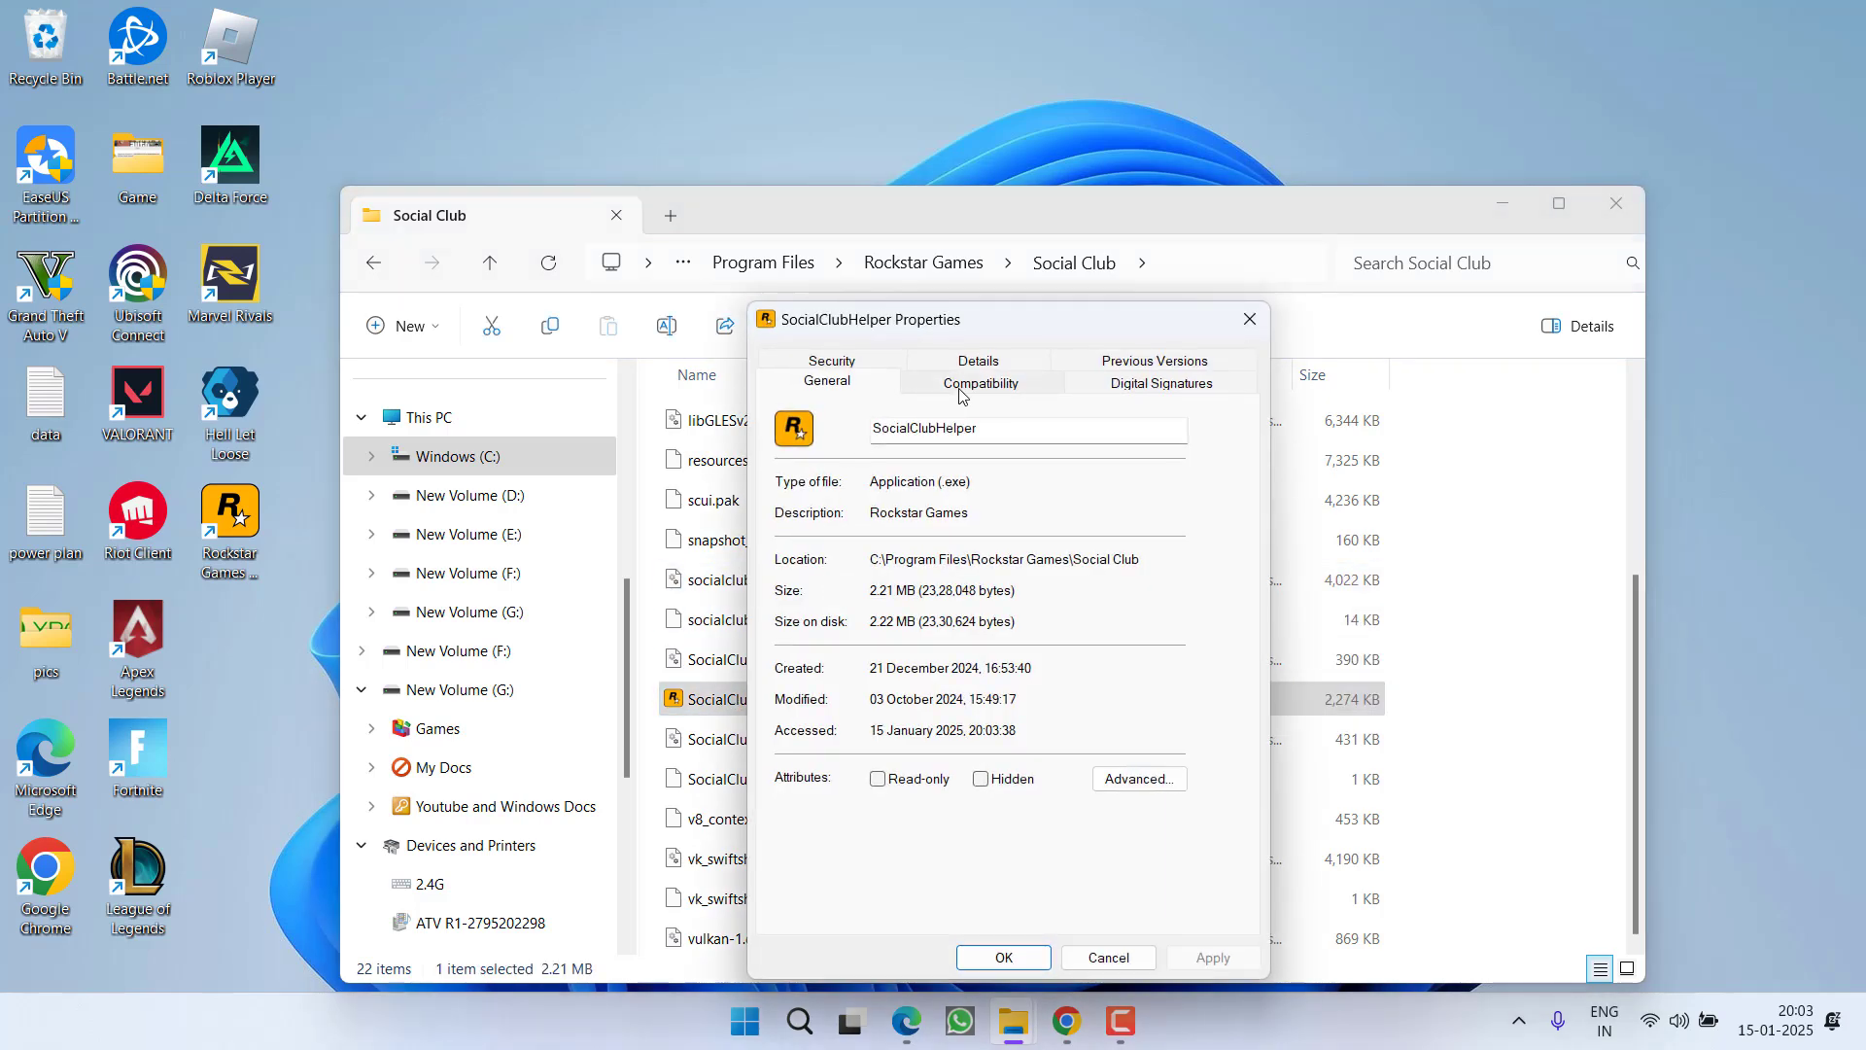
left_click(981, 383)
left_click(878, 548)
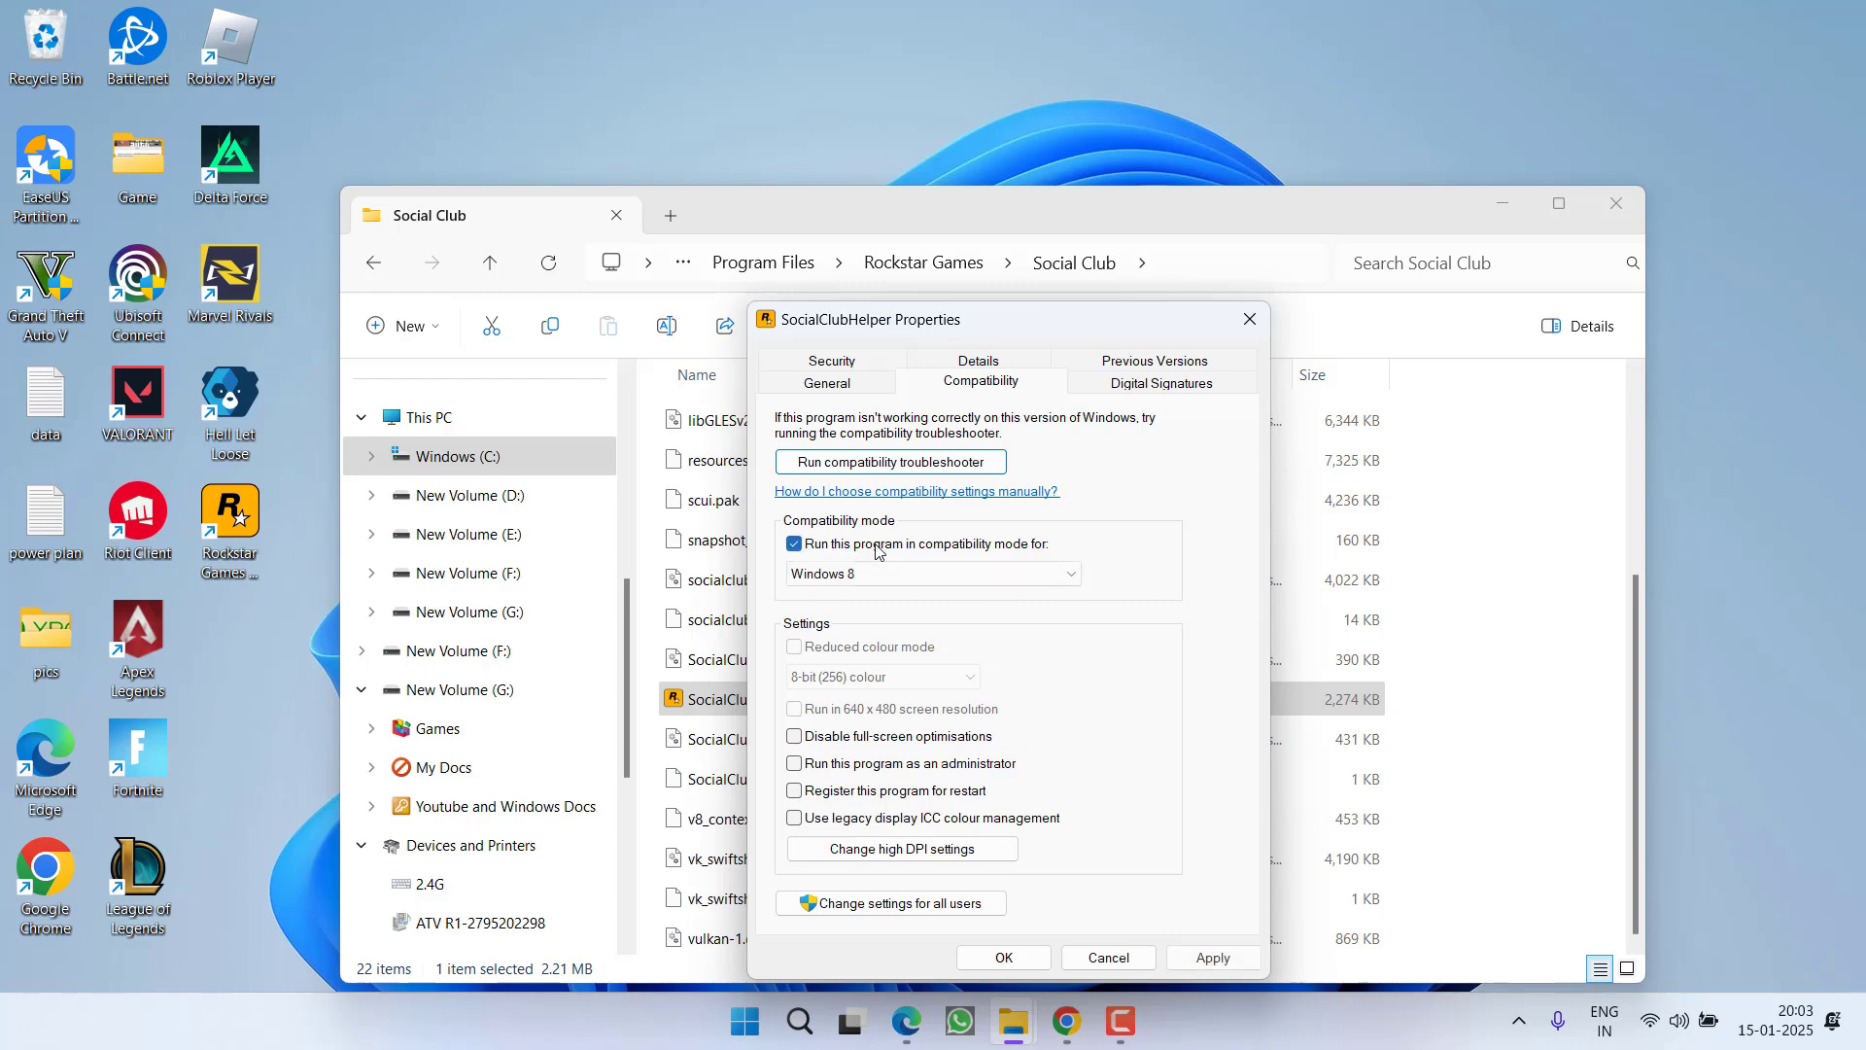
left_click(878, 548)
left_click(865, 765)
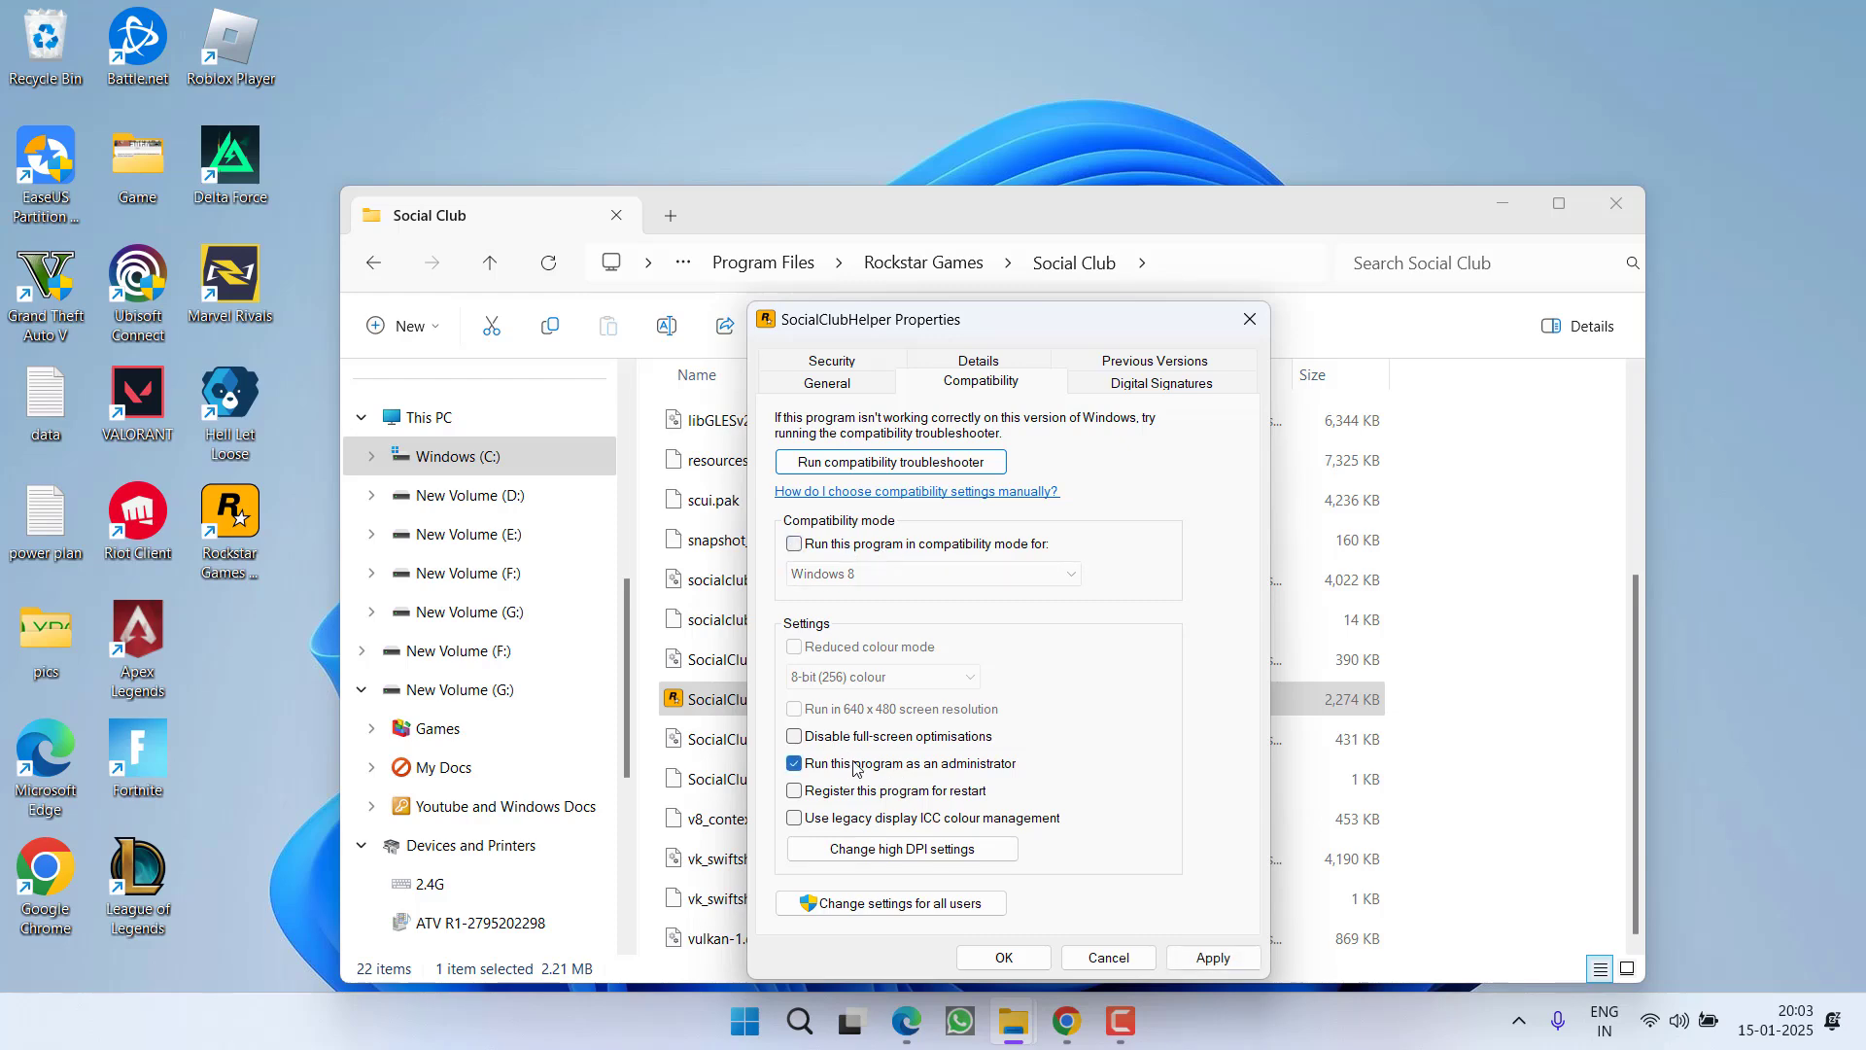
left_click(1193, 954)
left_click(1003, 958)
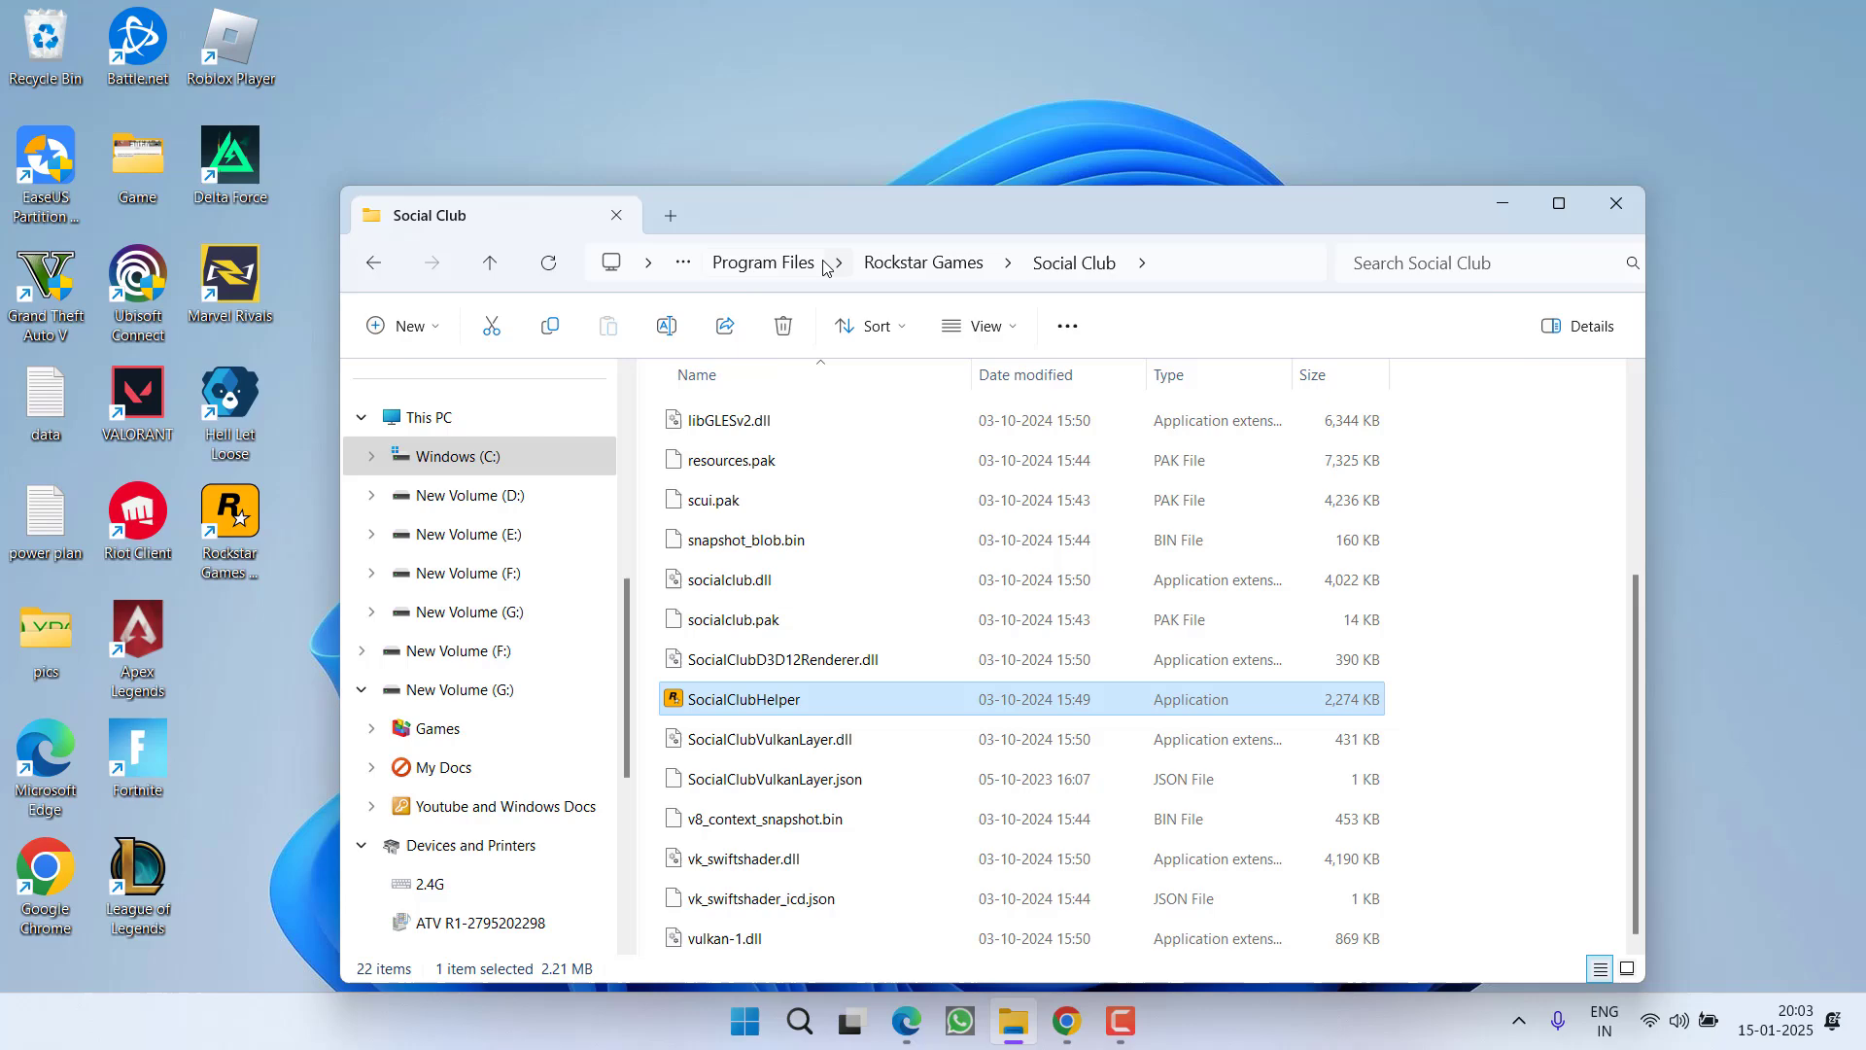
left_click(840, 716)
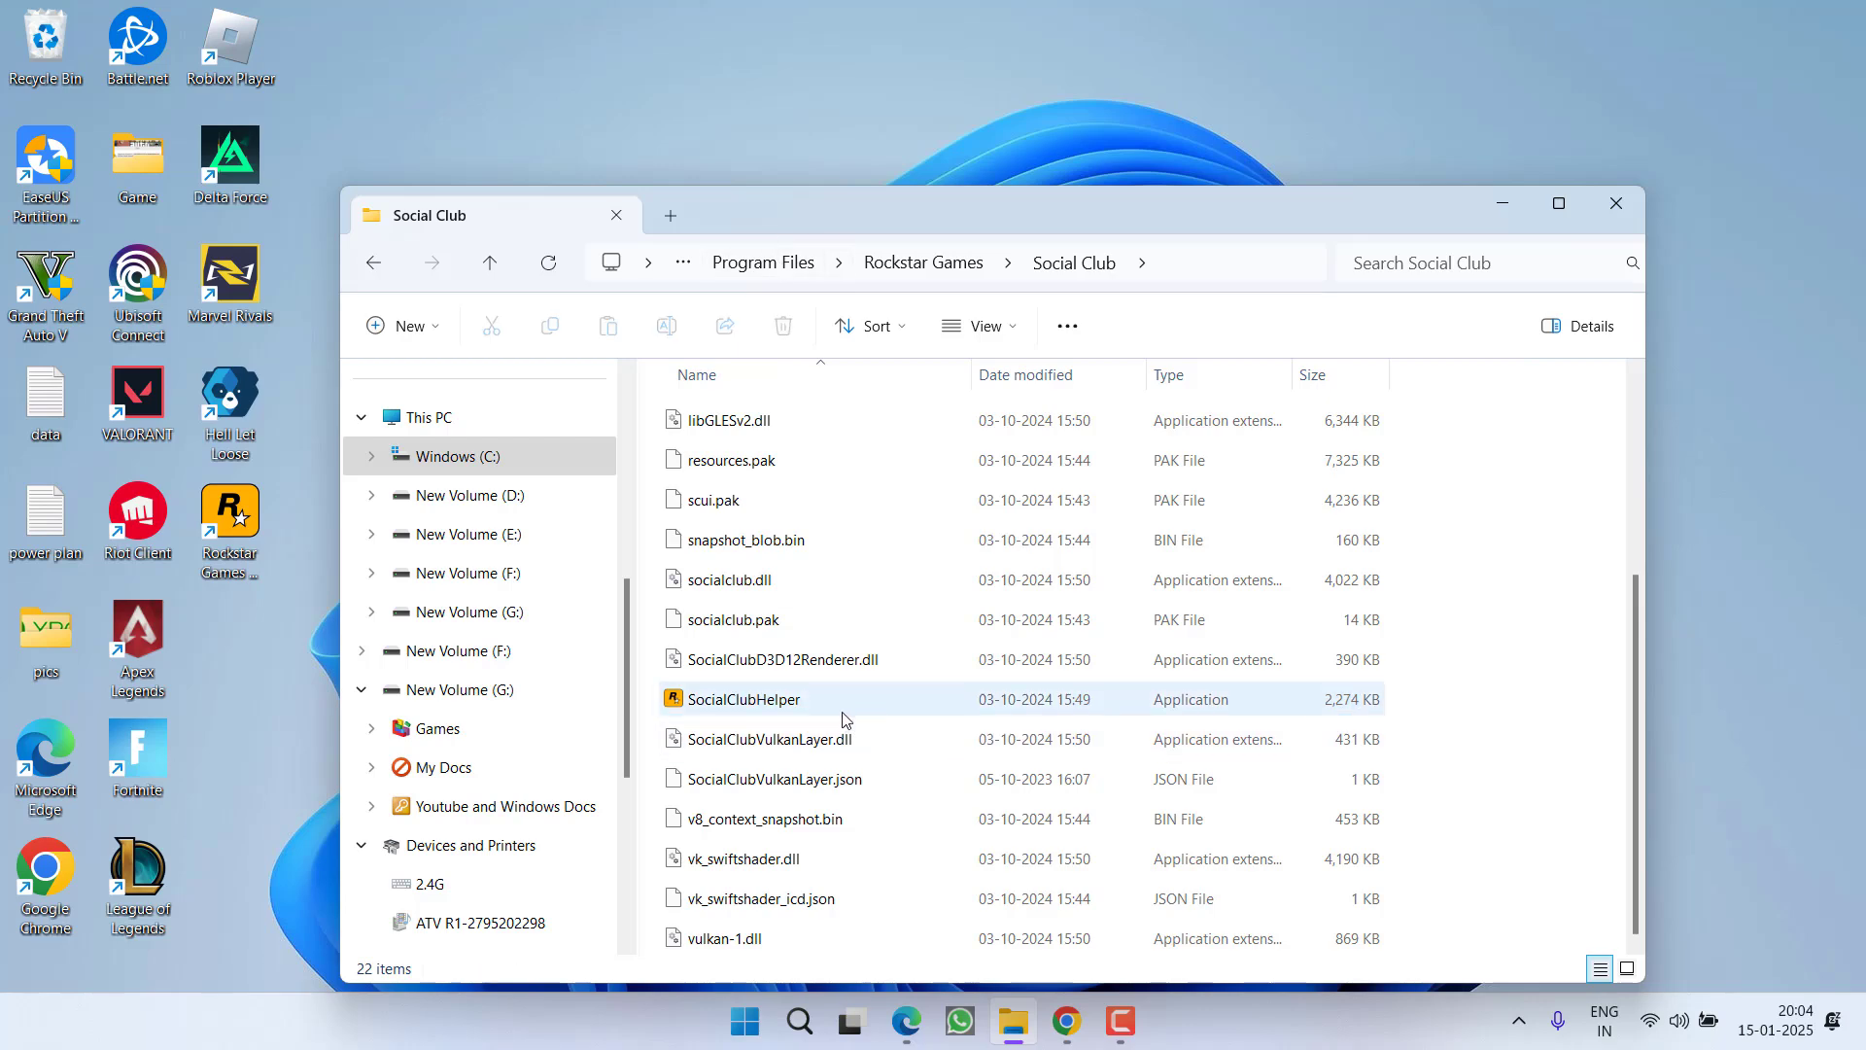
Minimize the Social Club window and select the Rockstar Games Launcher desktop shortcut
left_click(1502, 205)
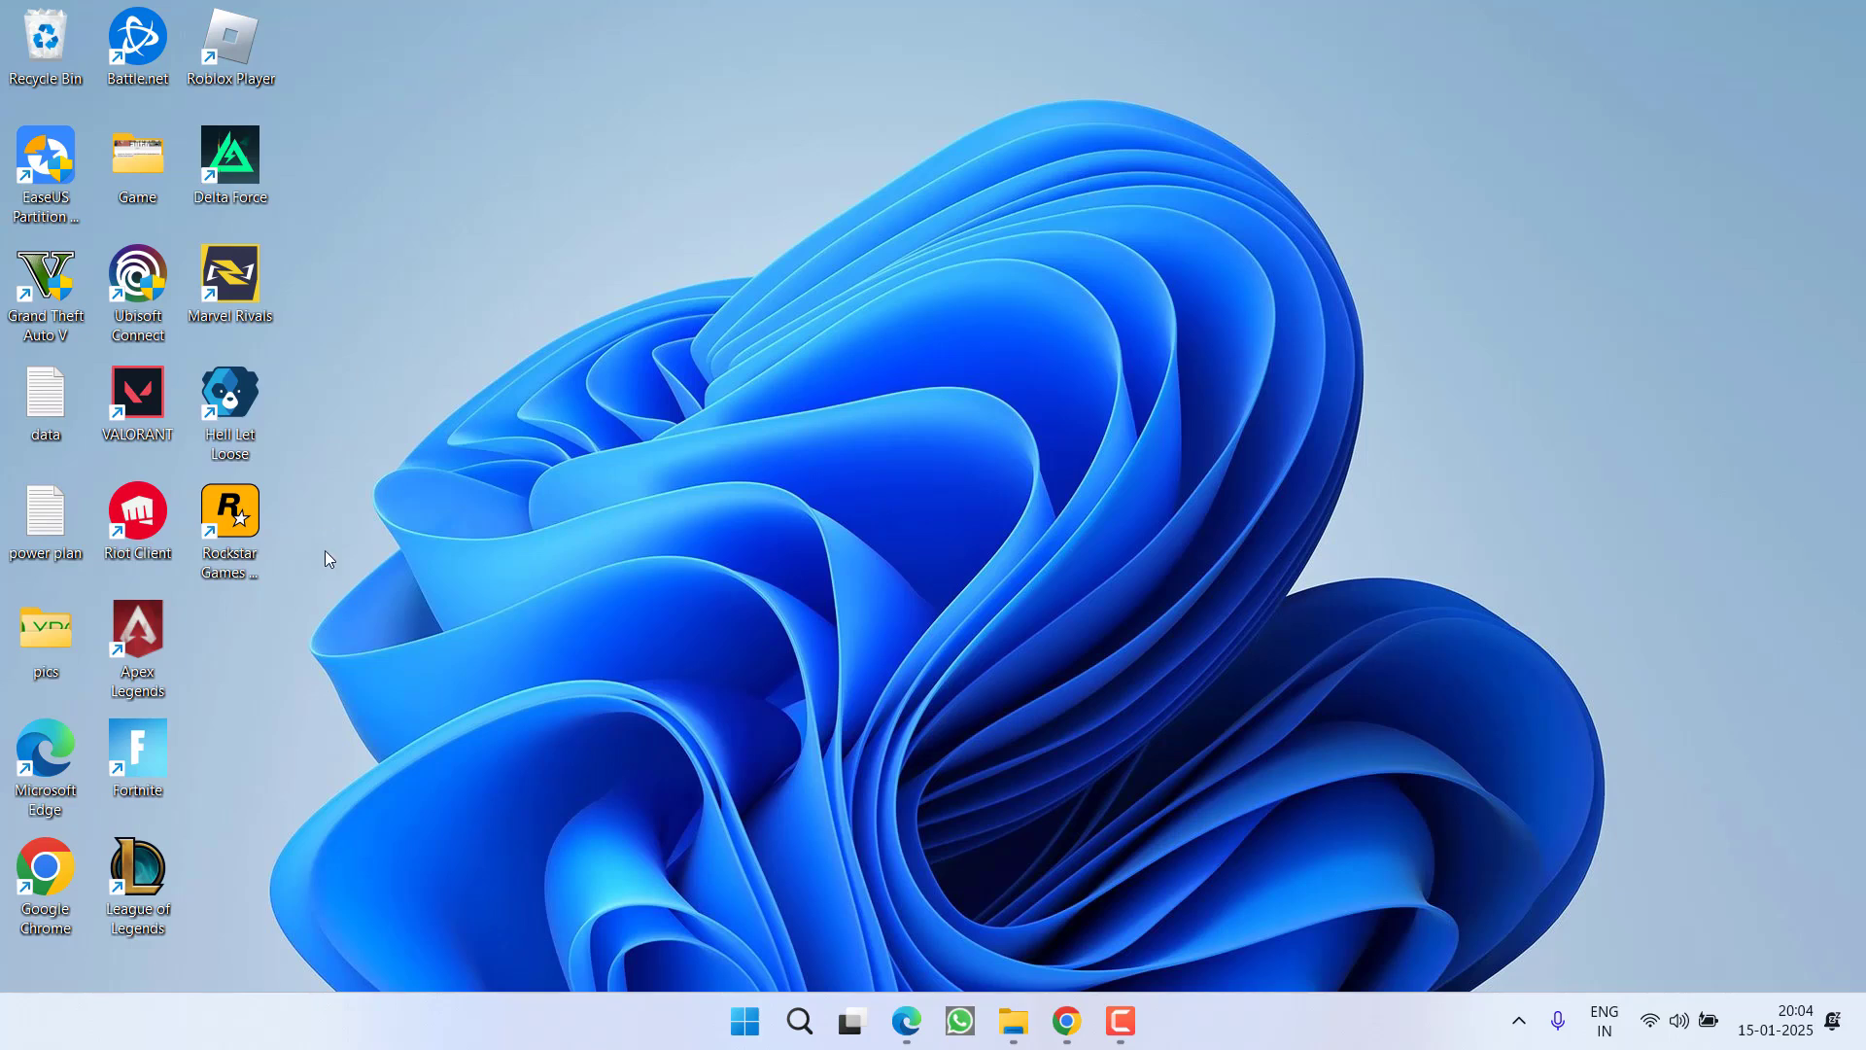
left_click(230, 520)
Search Start for 'rock', launch Rockstar Games Launcher, and approve the administrator prompt
left_click(900, 637)
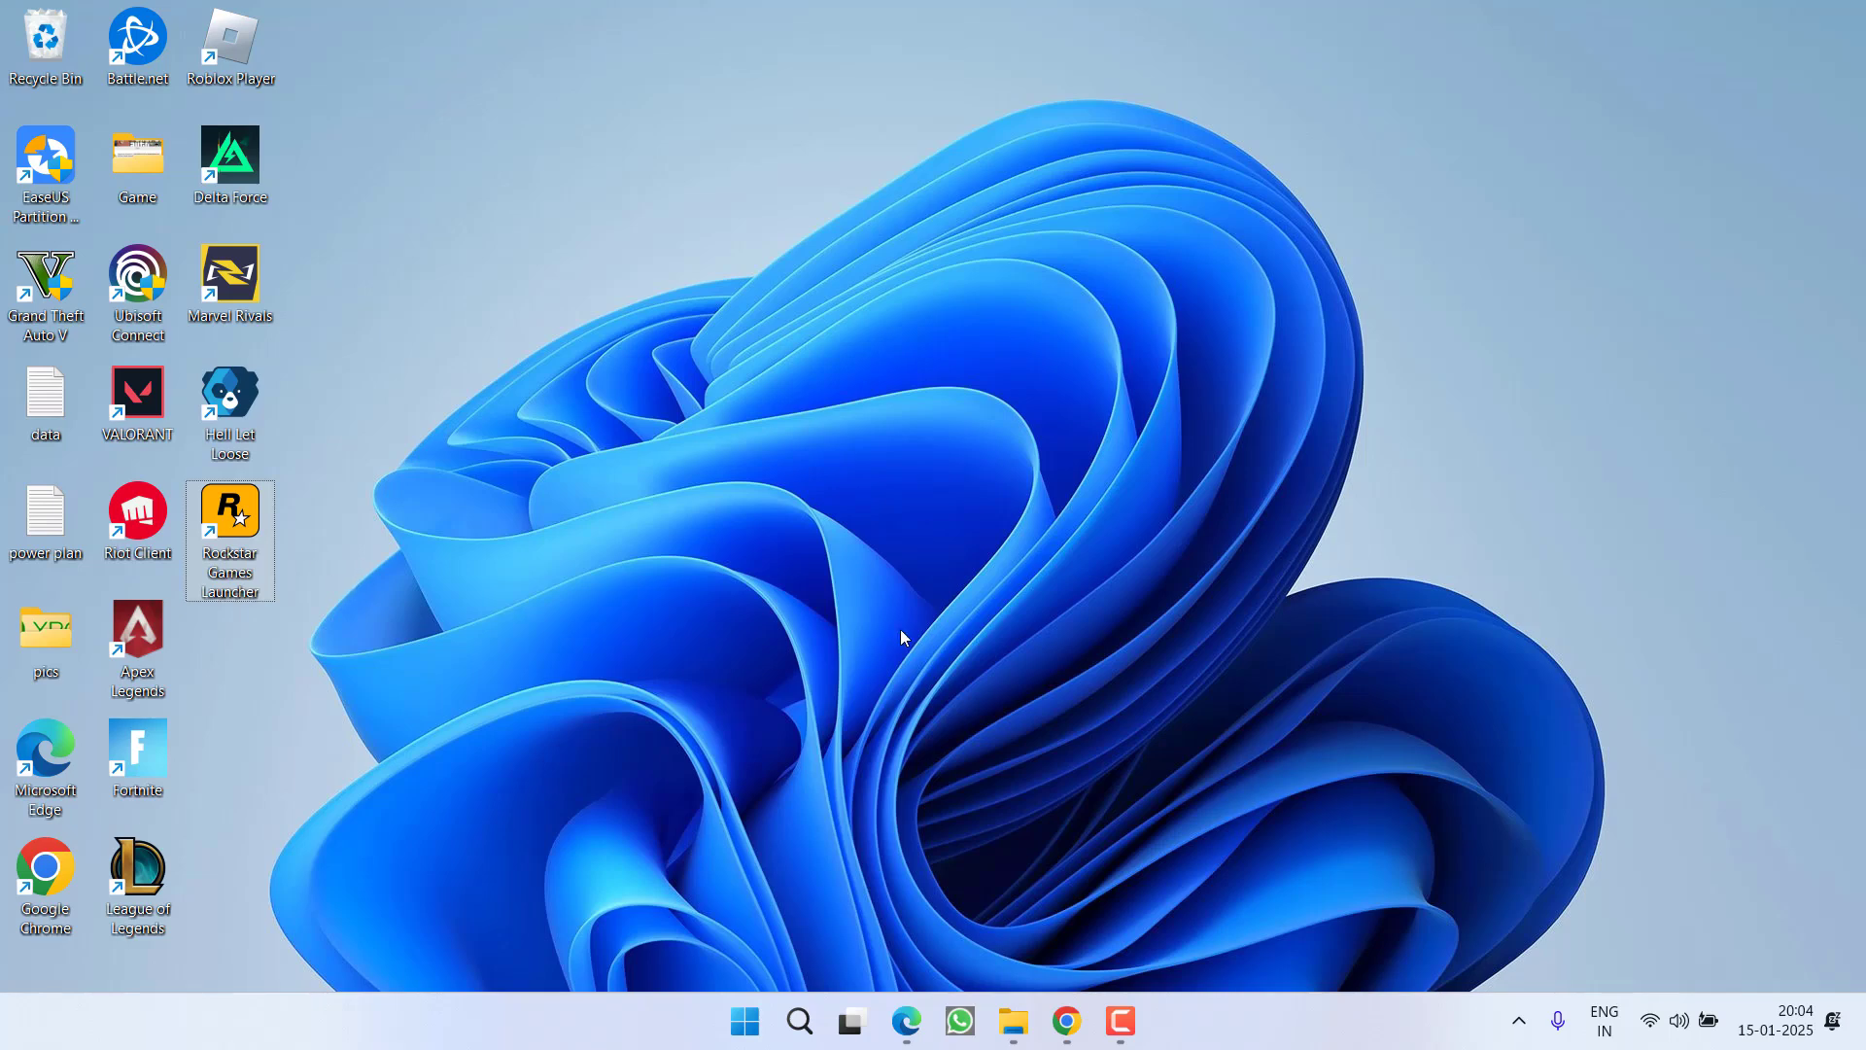
key("super")
type("rock")
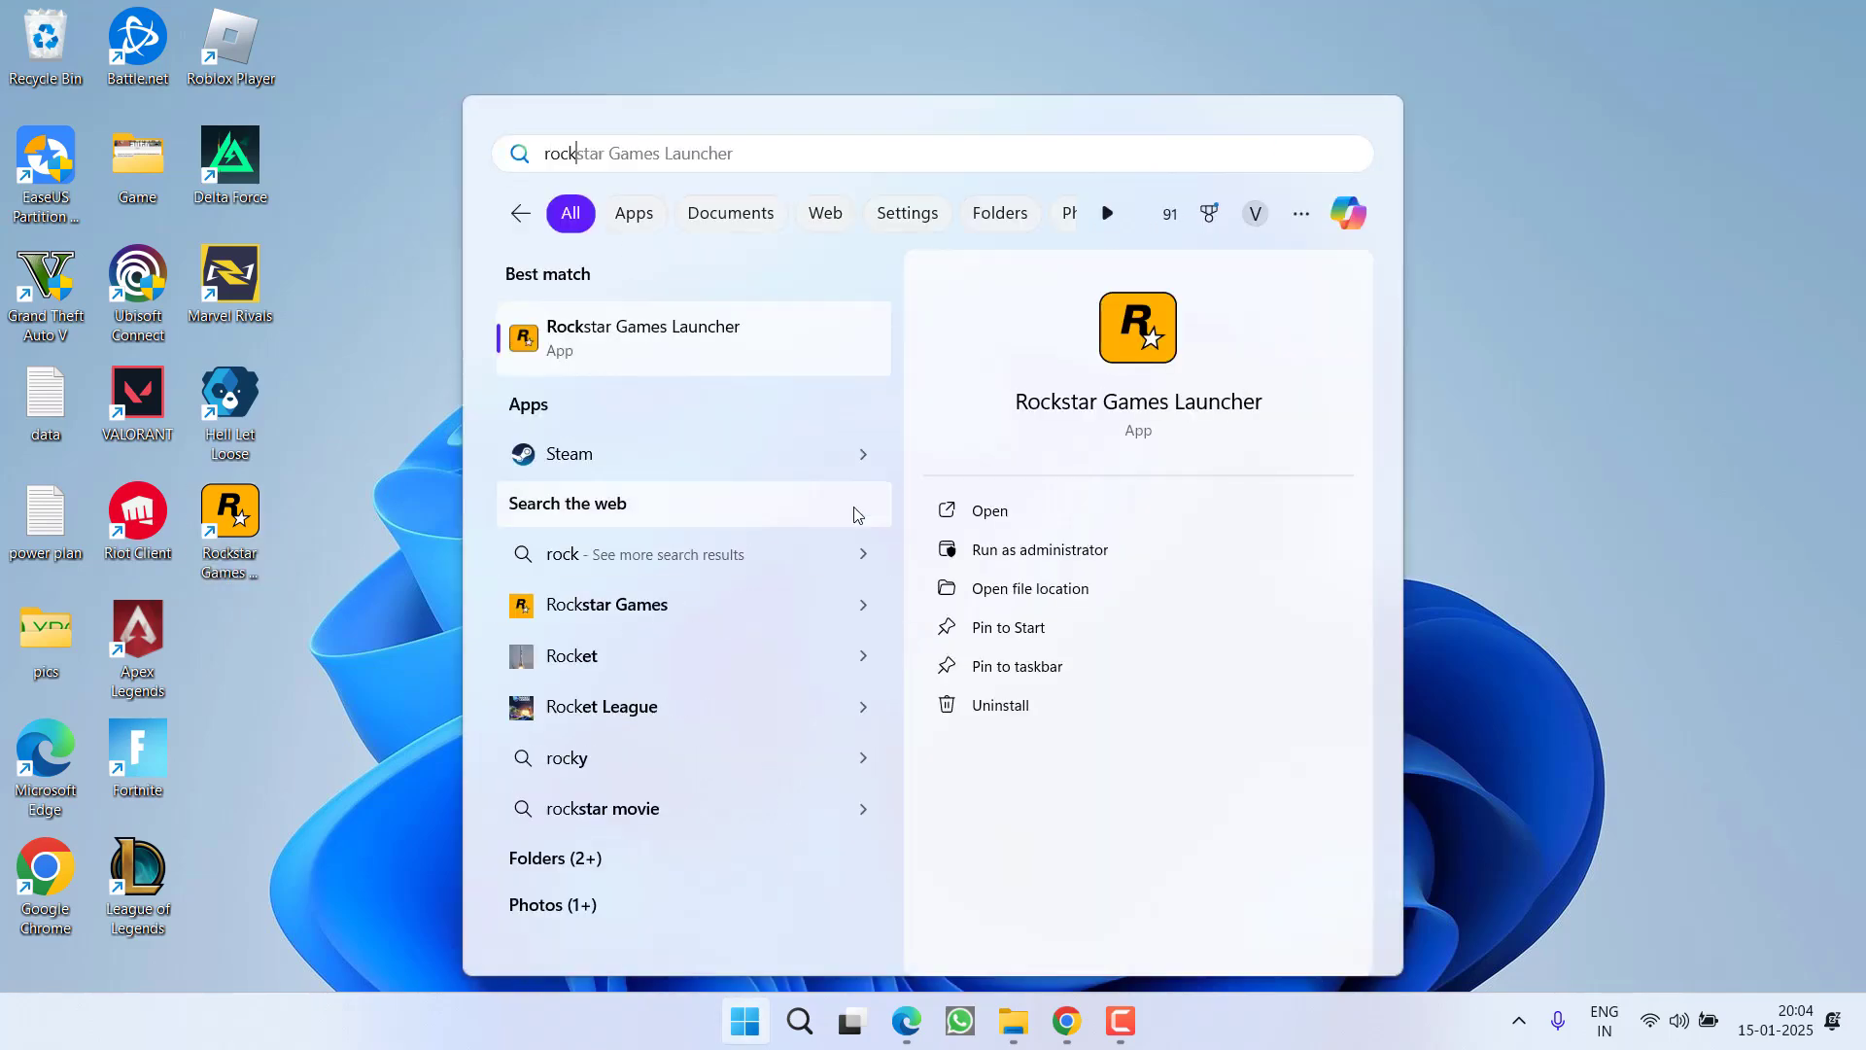
left_click(1146, 358)
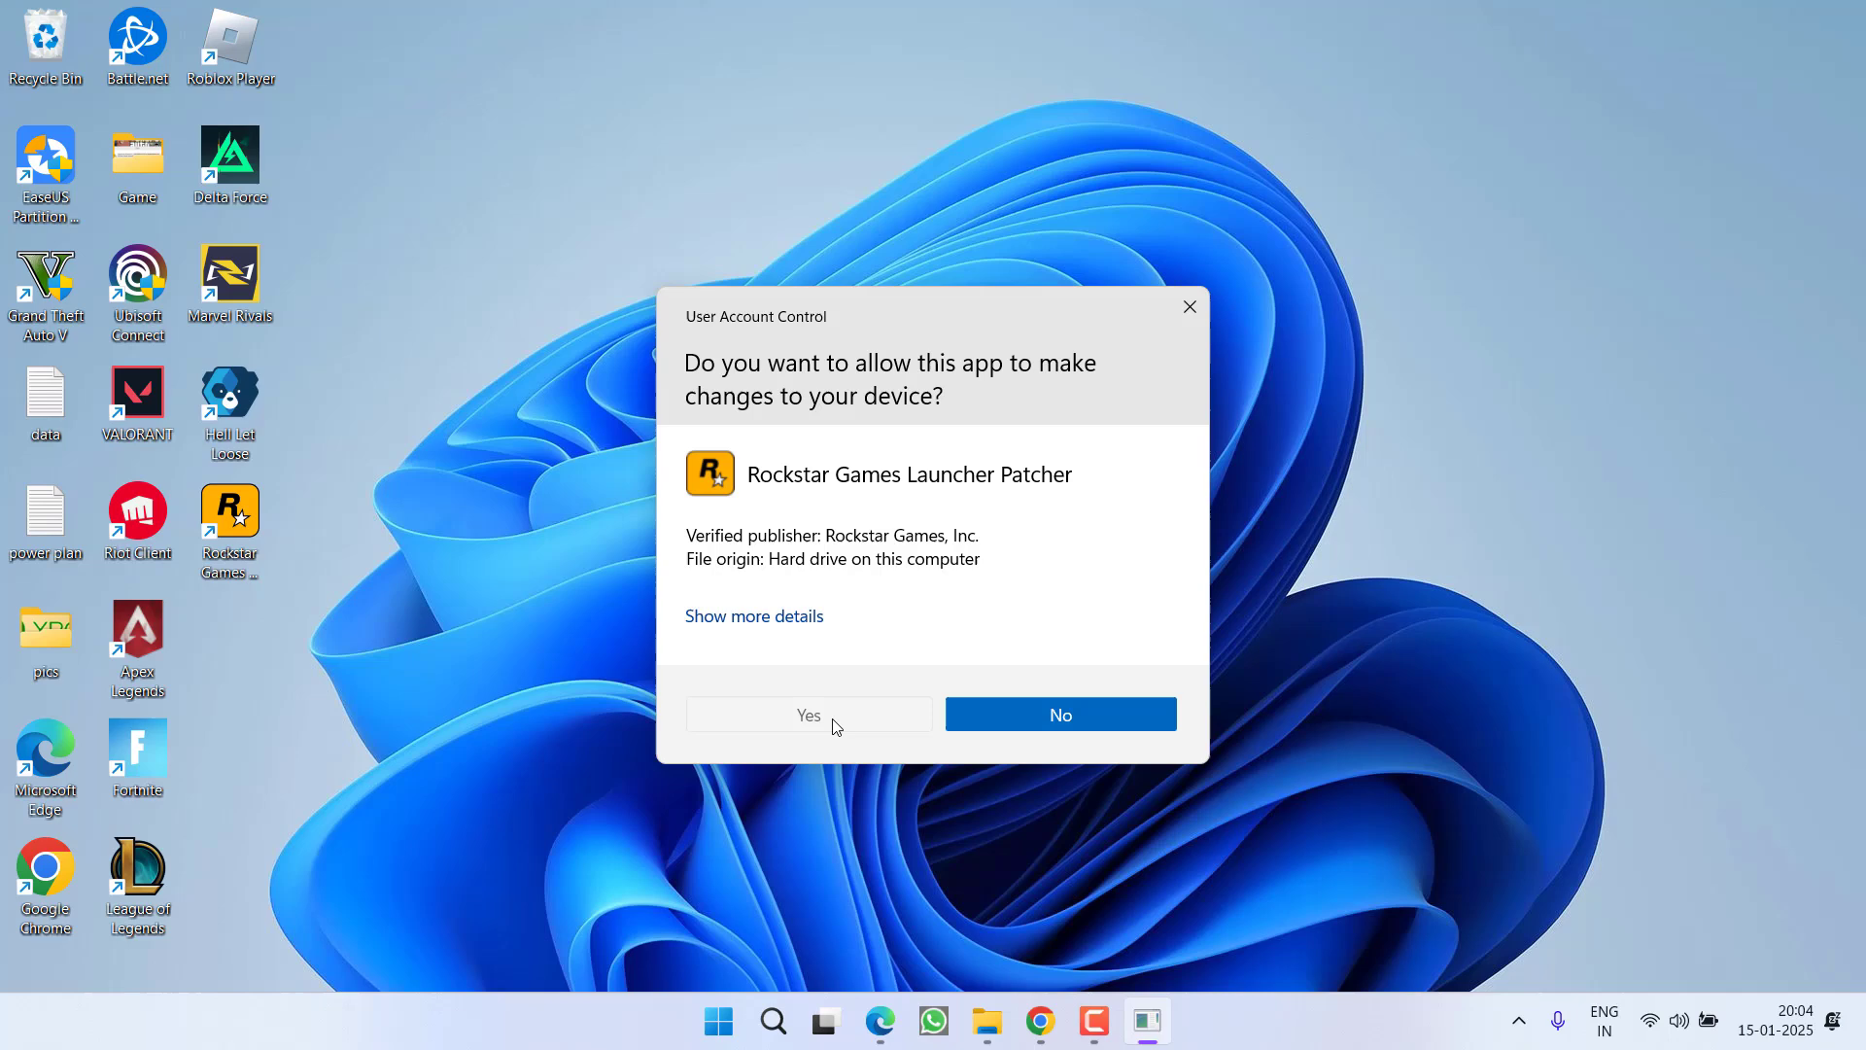
left_click(831, 719)
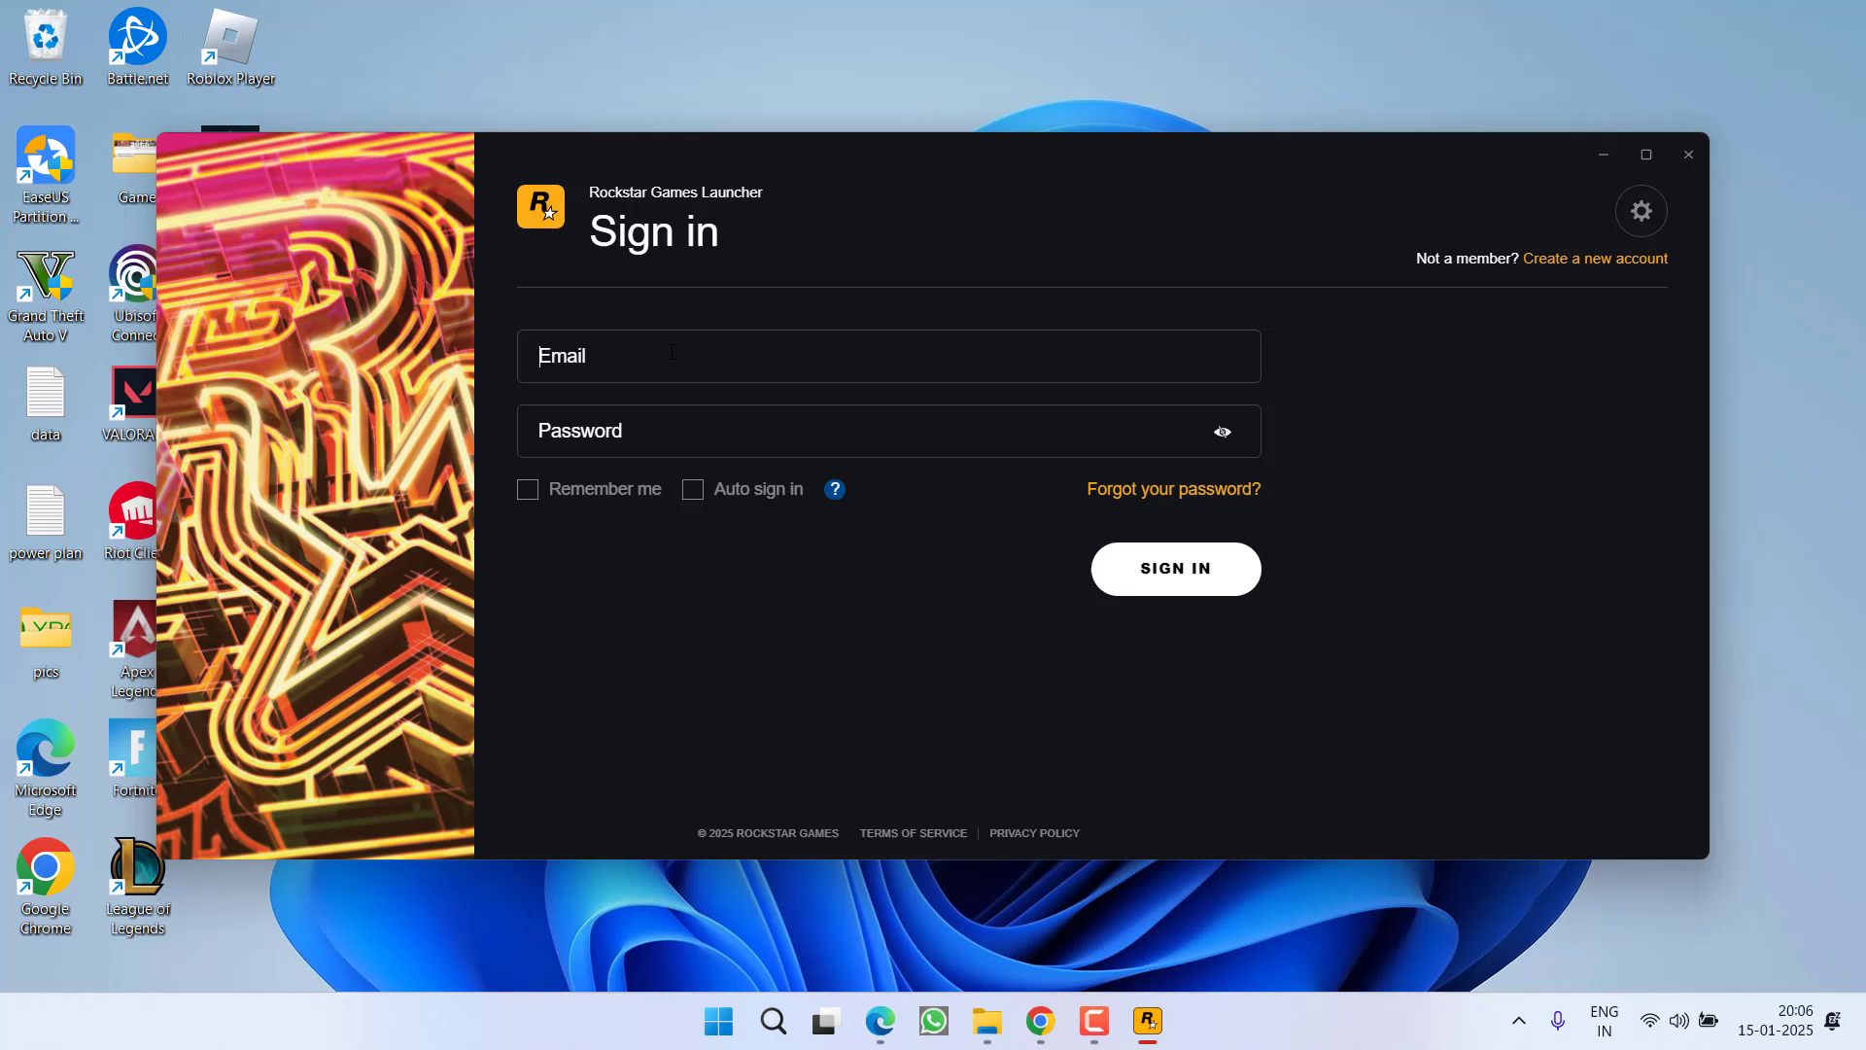
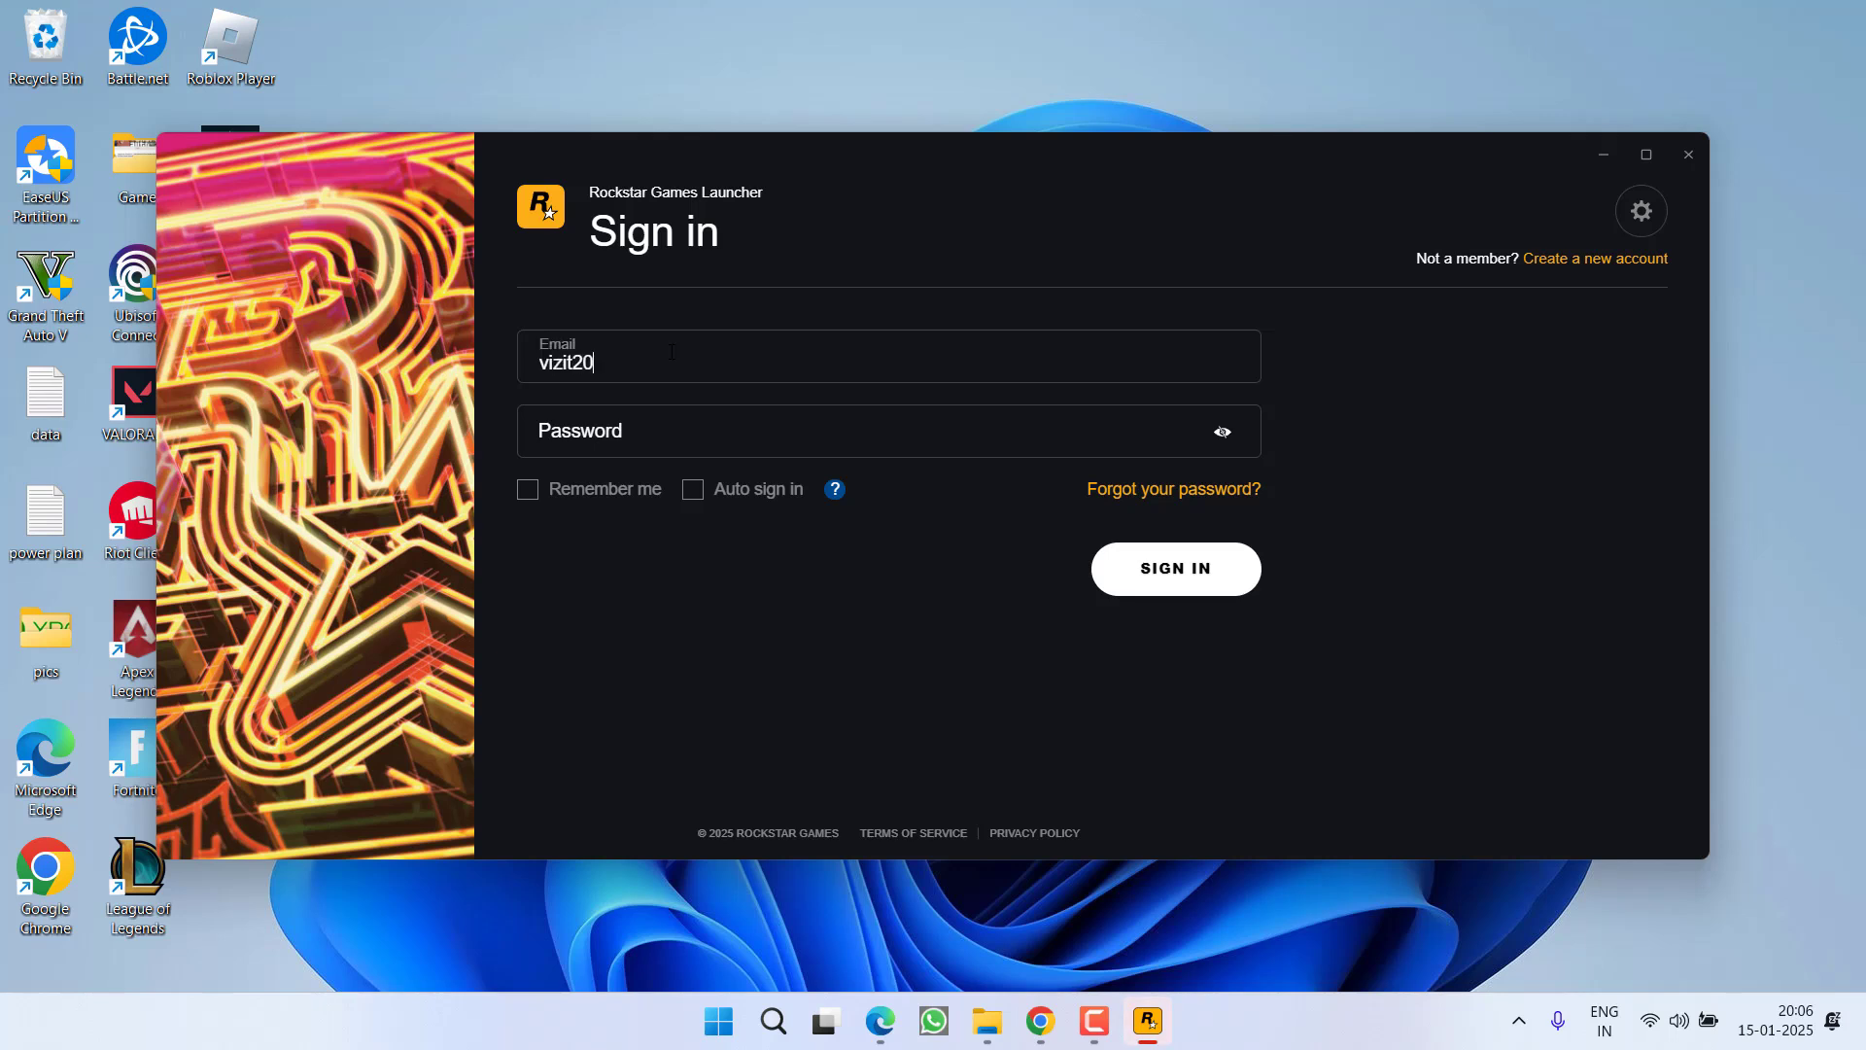
Sign in to Rockstar Games Launcher with the account email and password, then minimize it
key("Tab")
type("••")
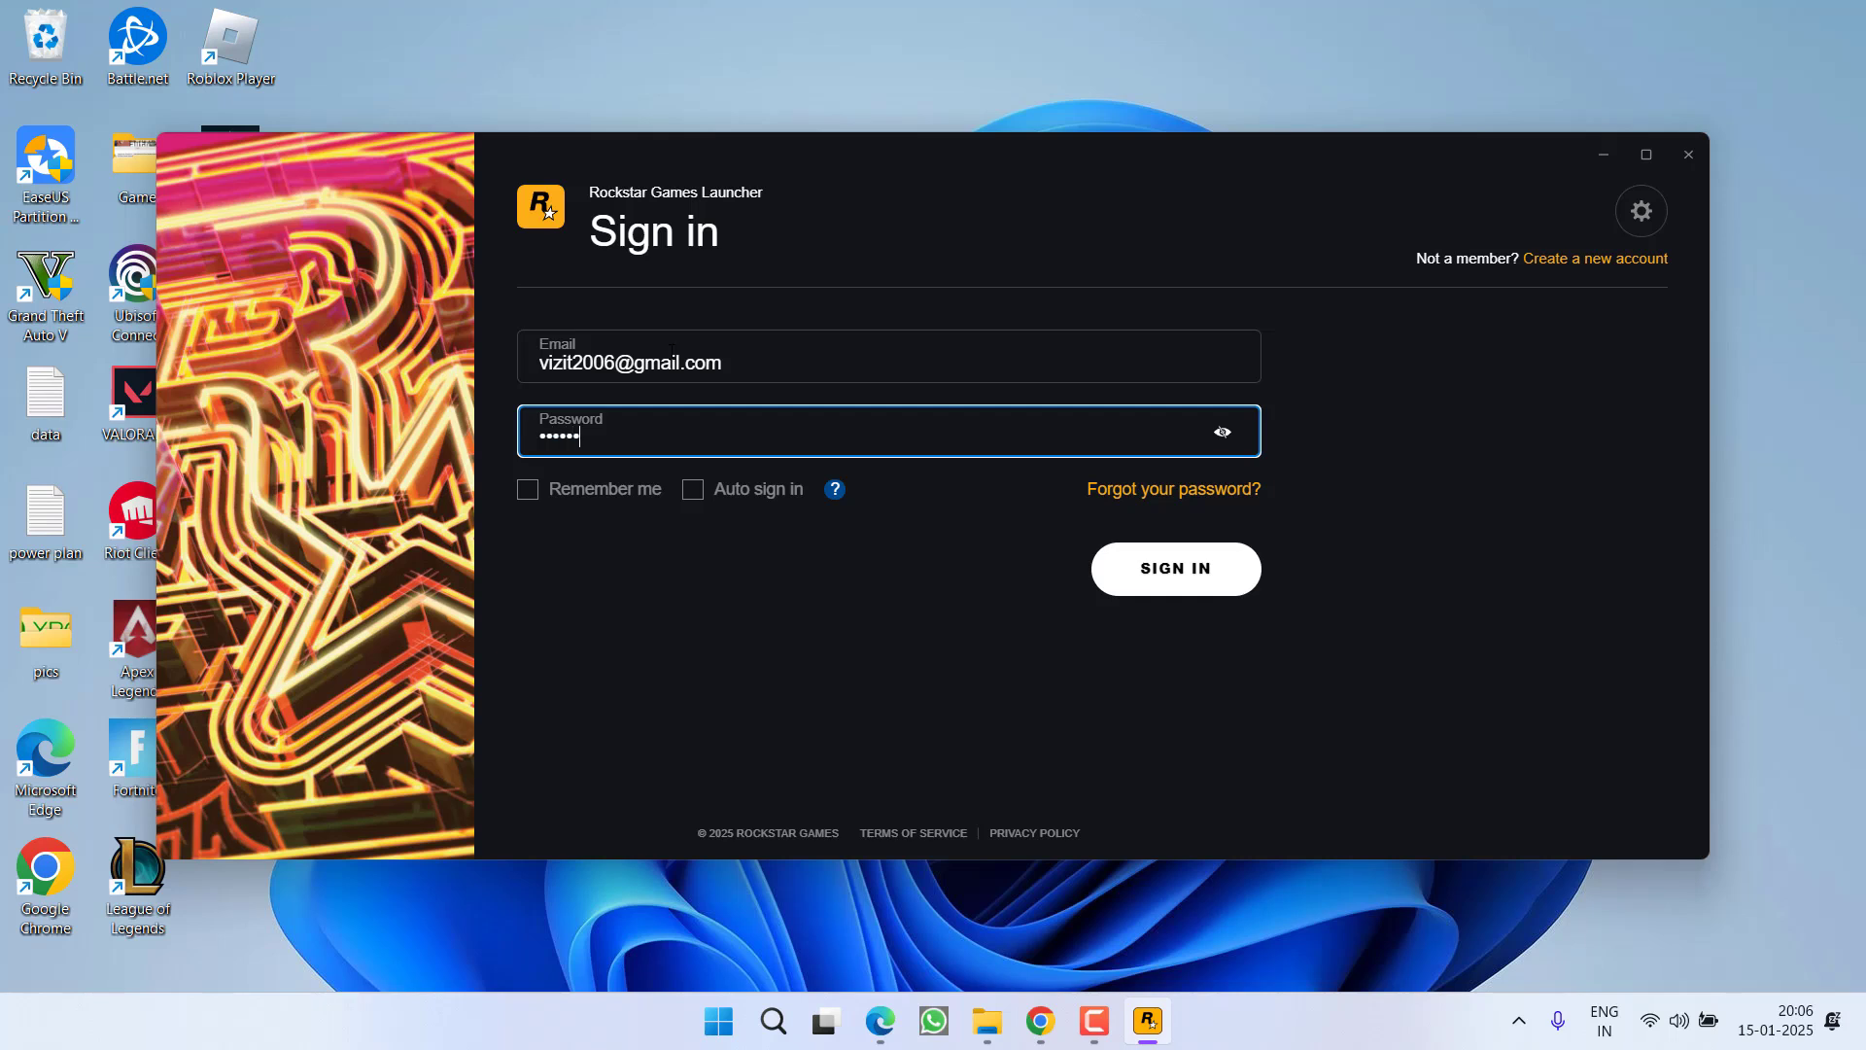
type("••••••••")
key("Return")
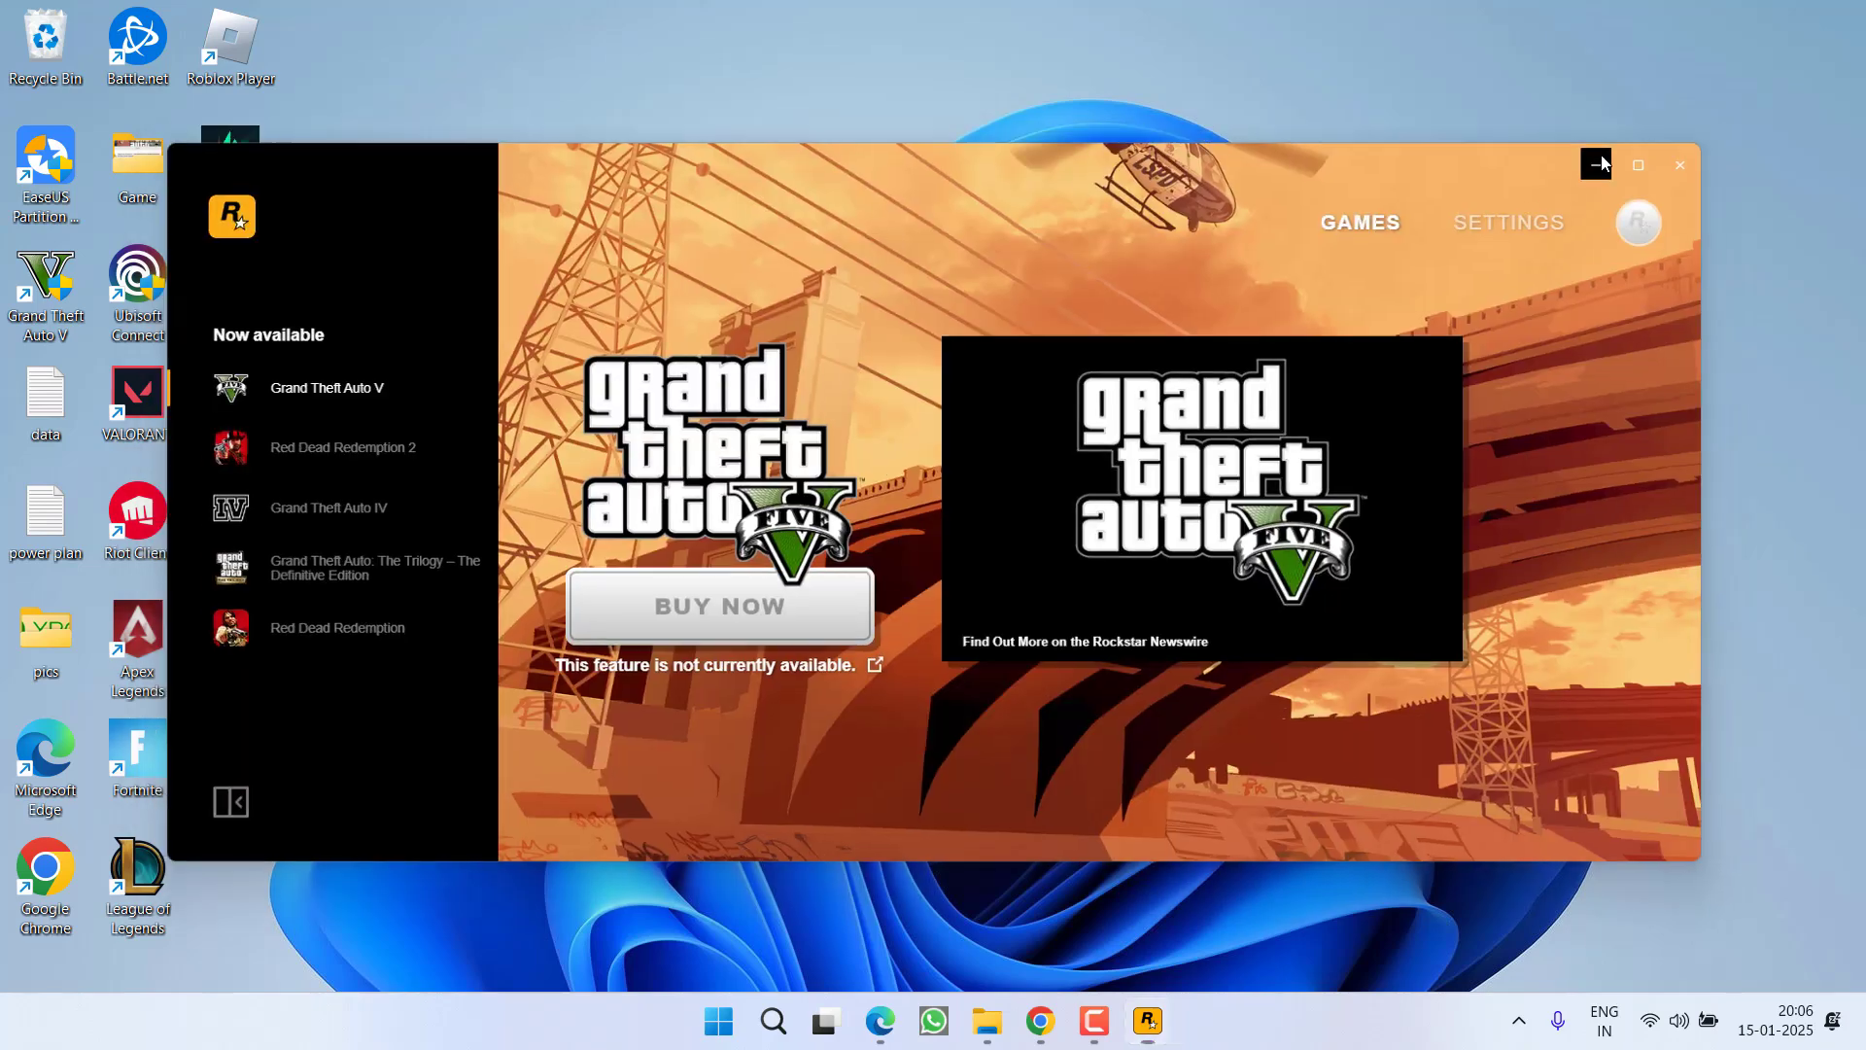
left_click(1603, 154)
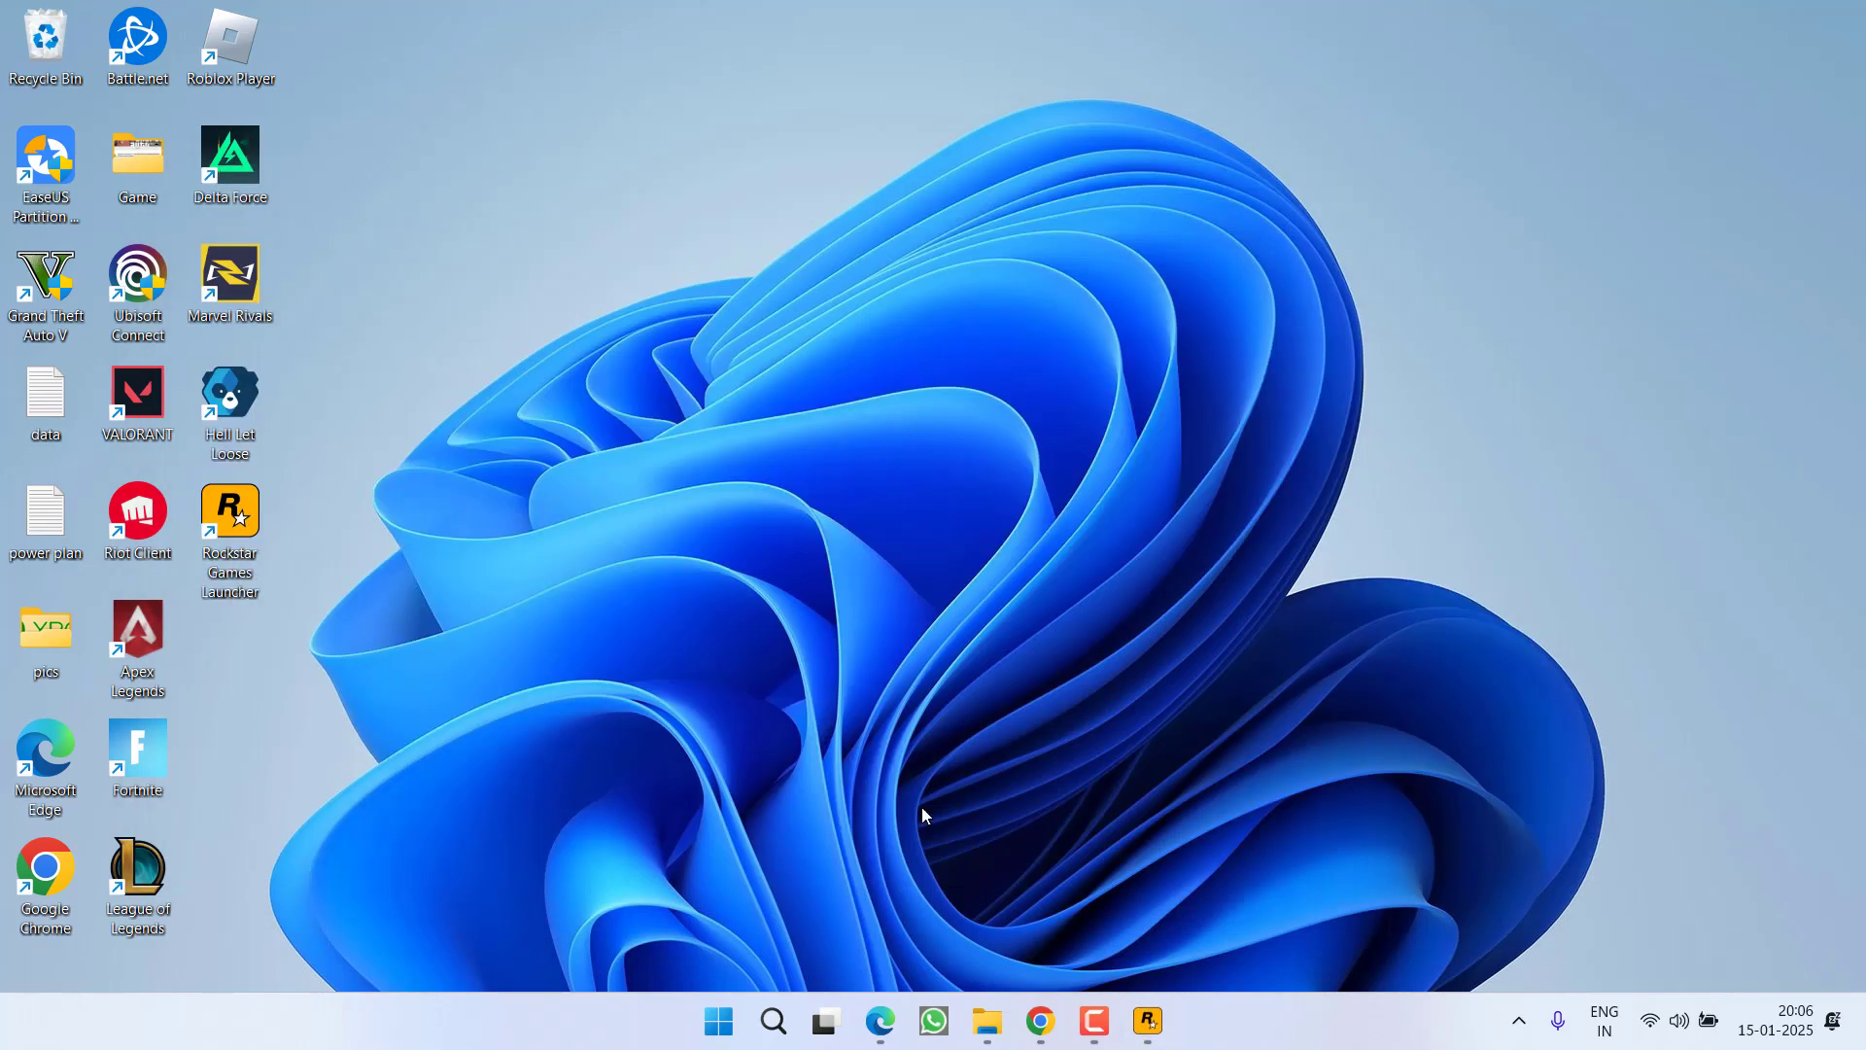
mouse_move(1160, 1042)
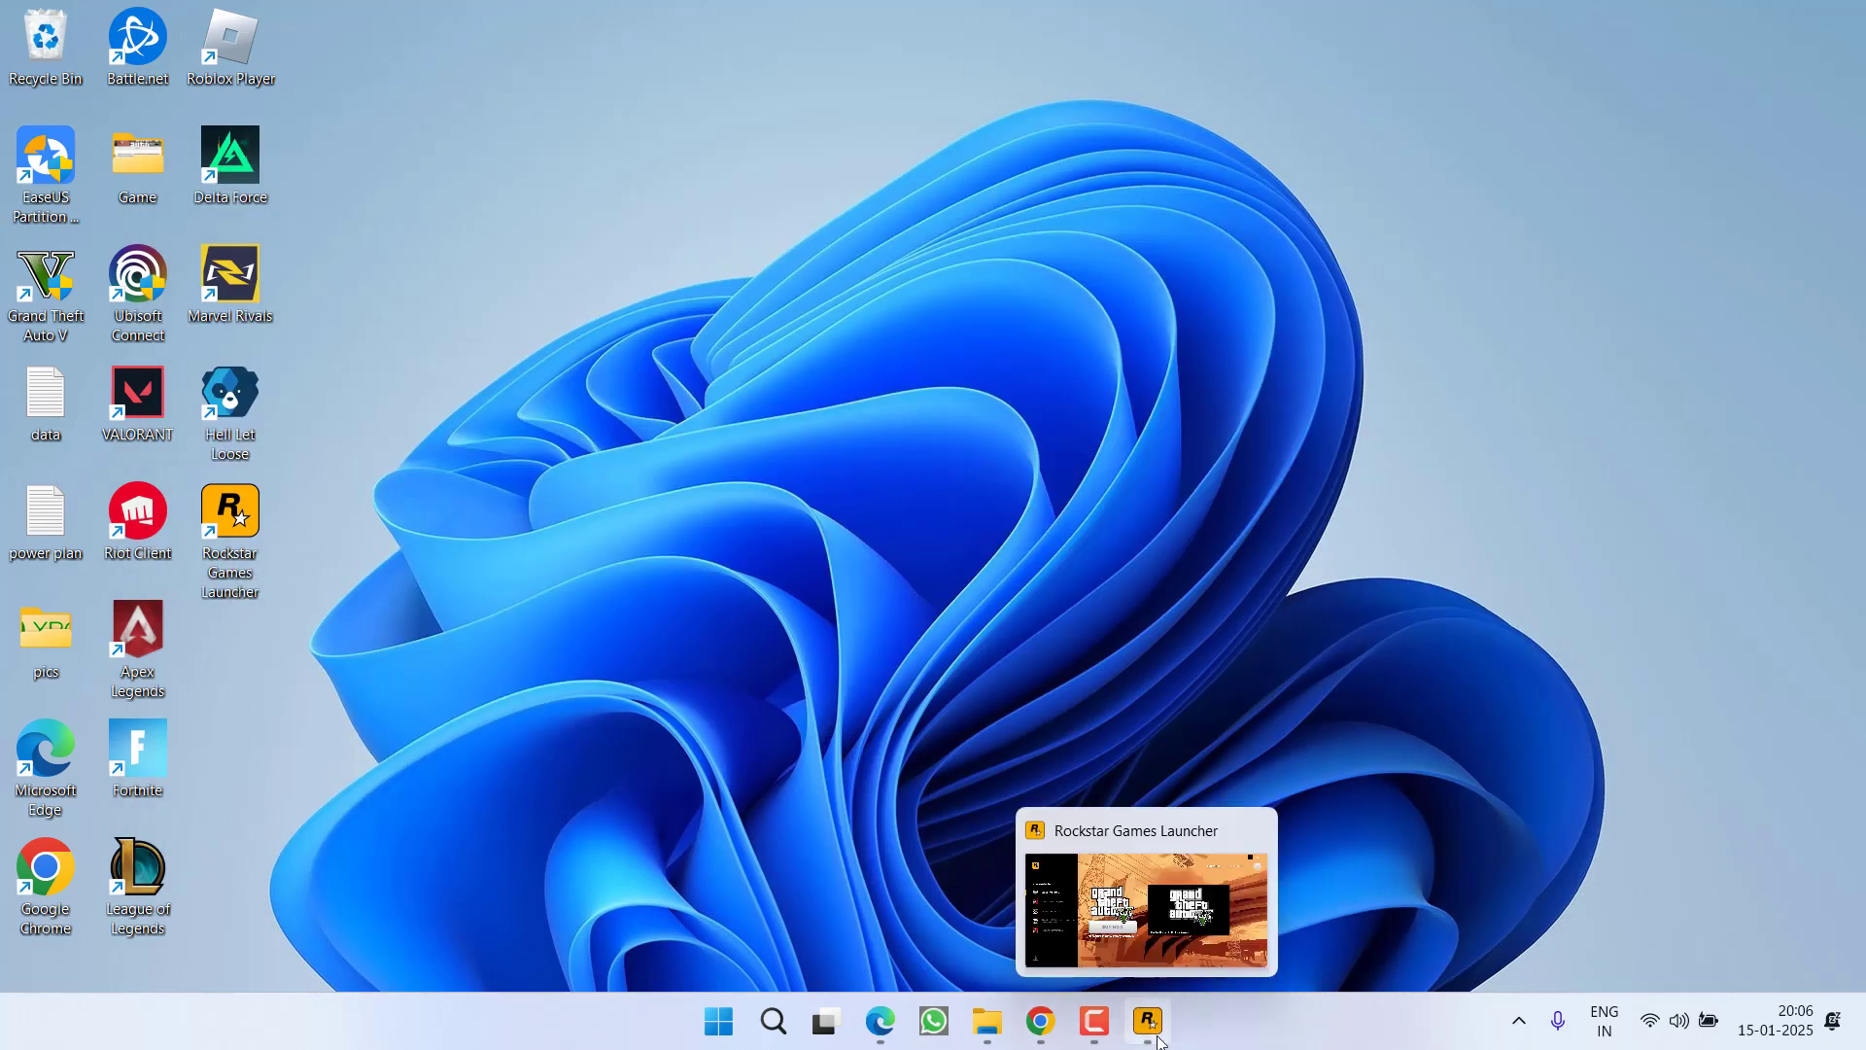
Open a new File Explorer window, then bring up Steam from the tray and its library
key("super+e")
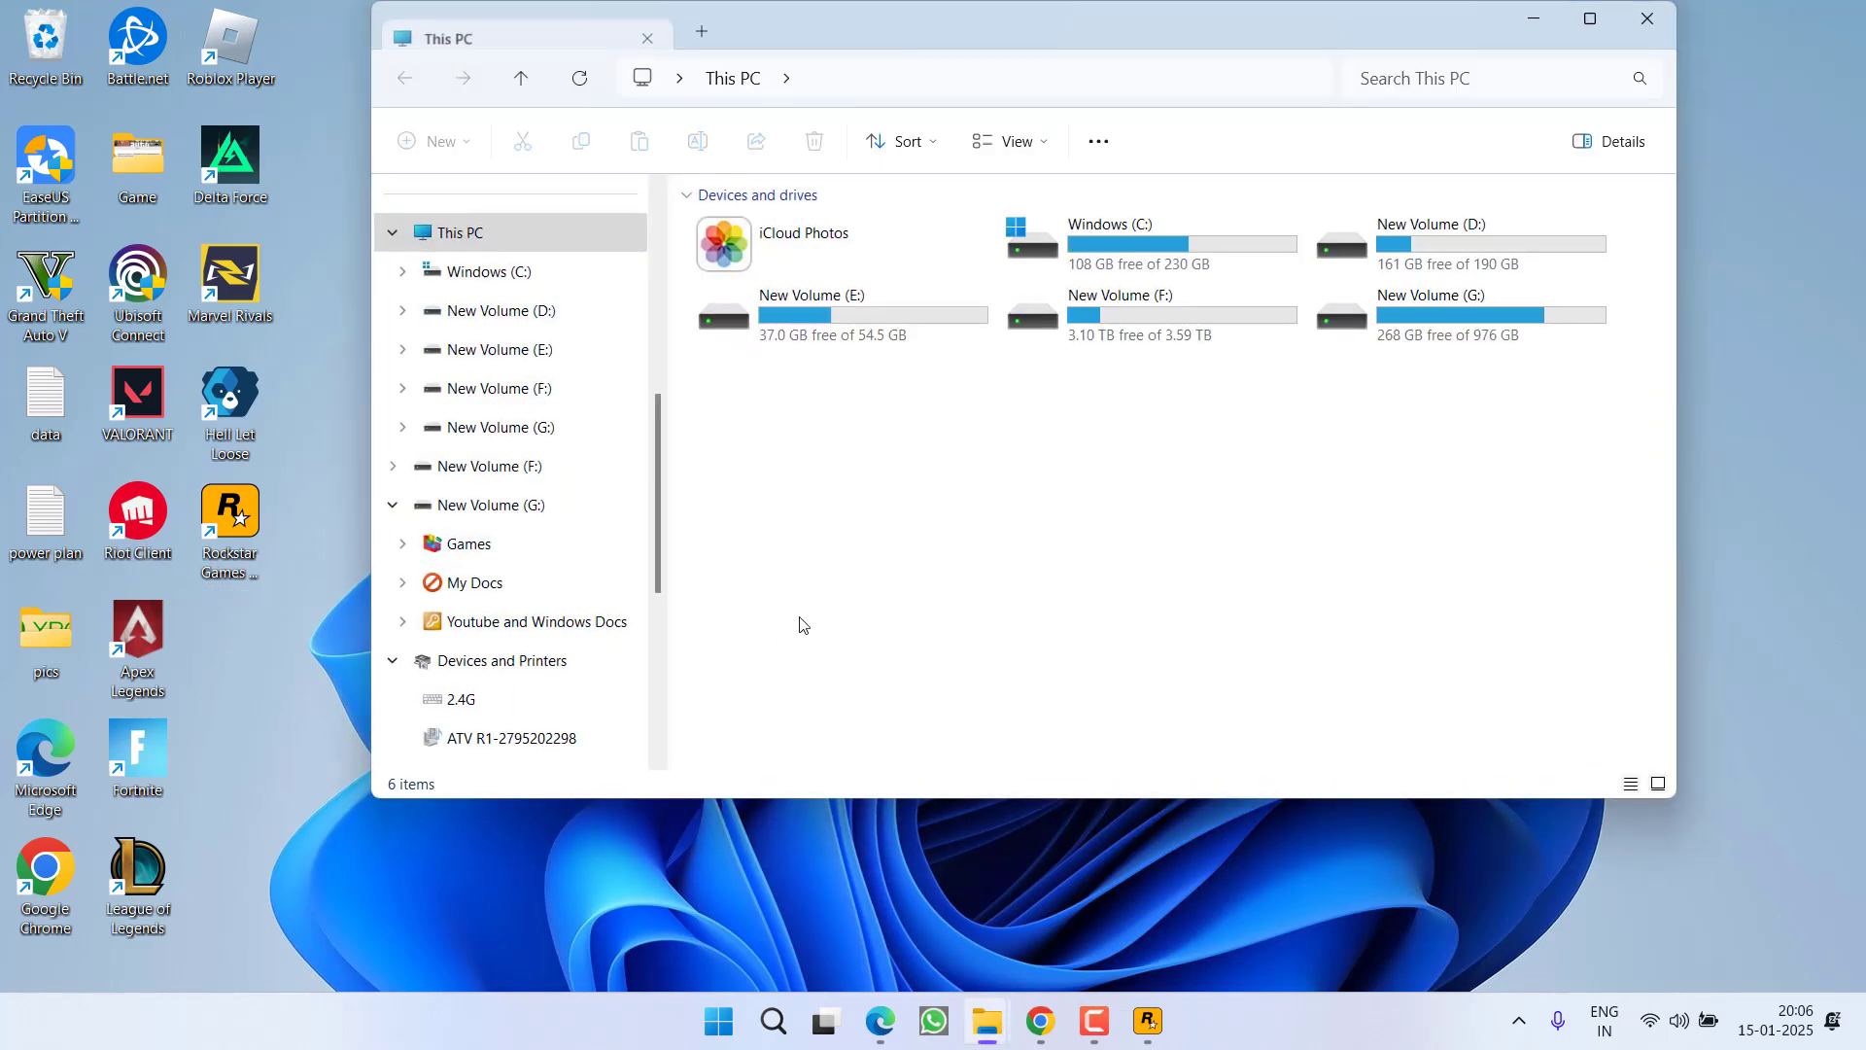
left_click(1519, 1020)
left_click(1422, 945)
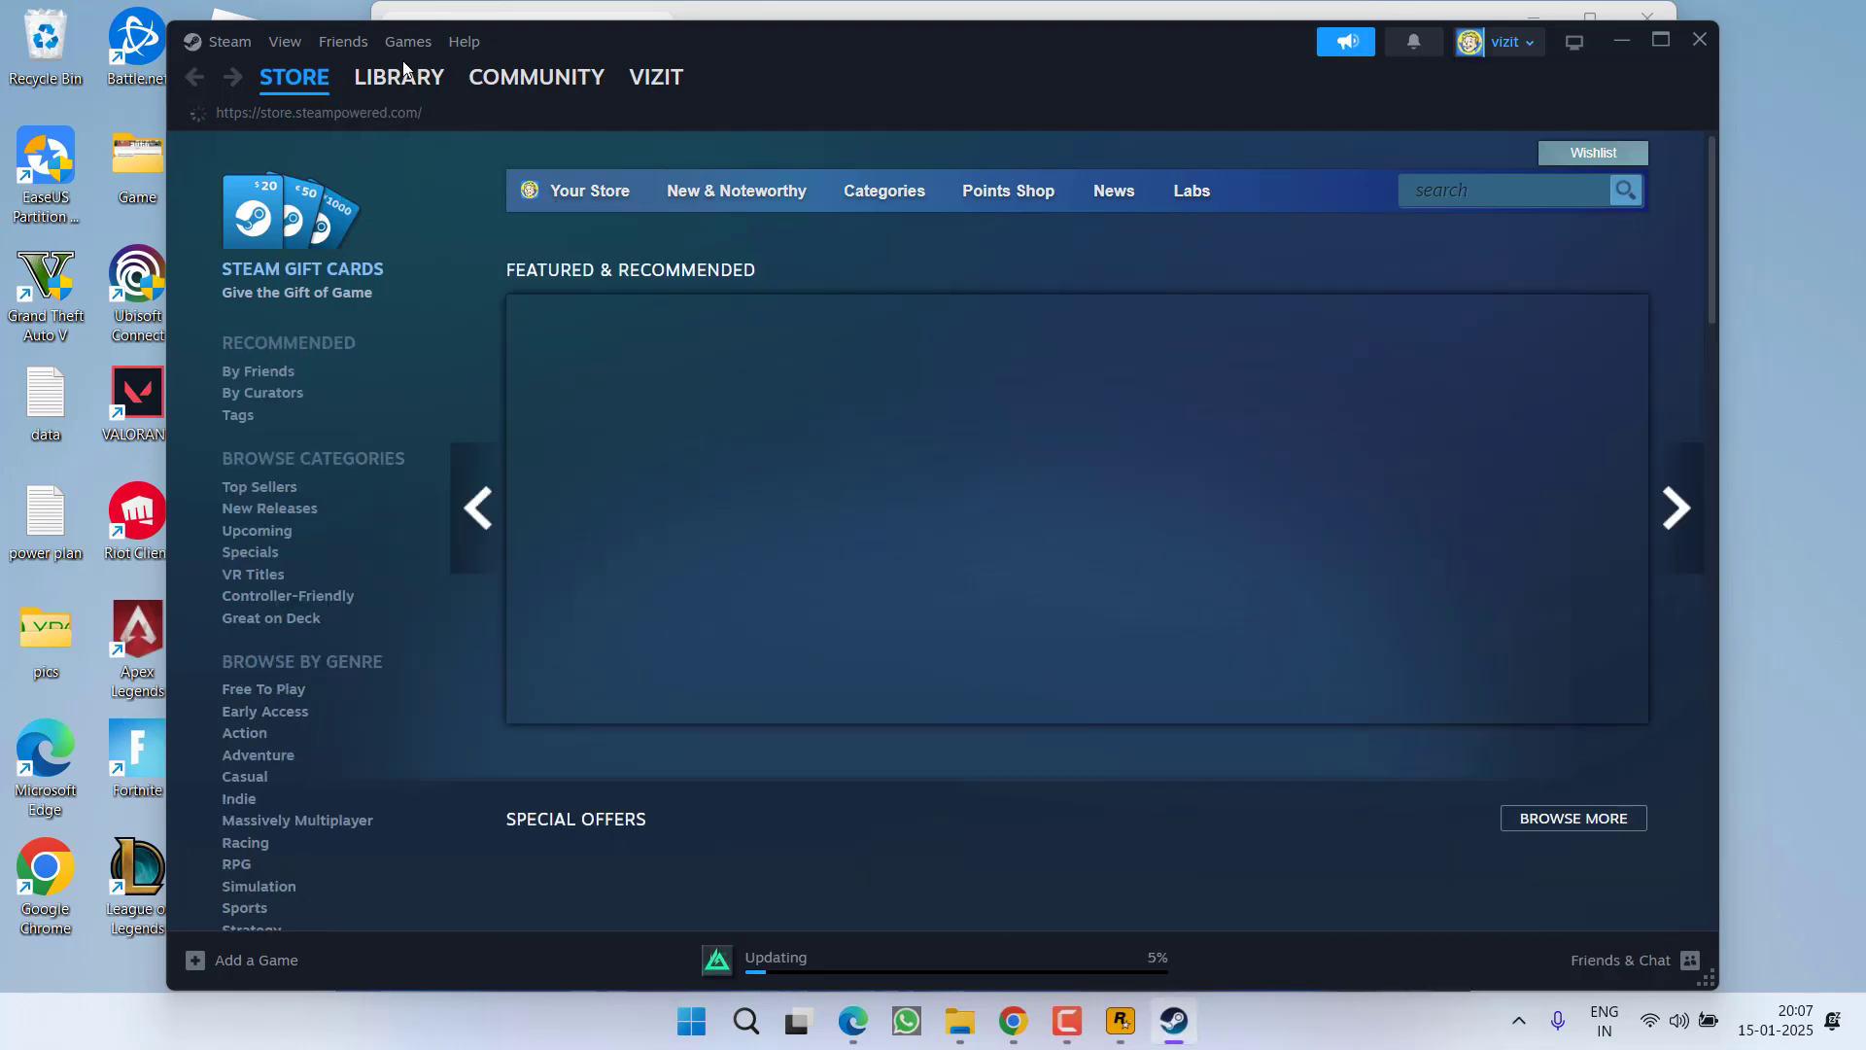
left_click(401, 76)
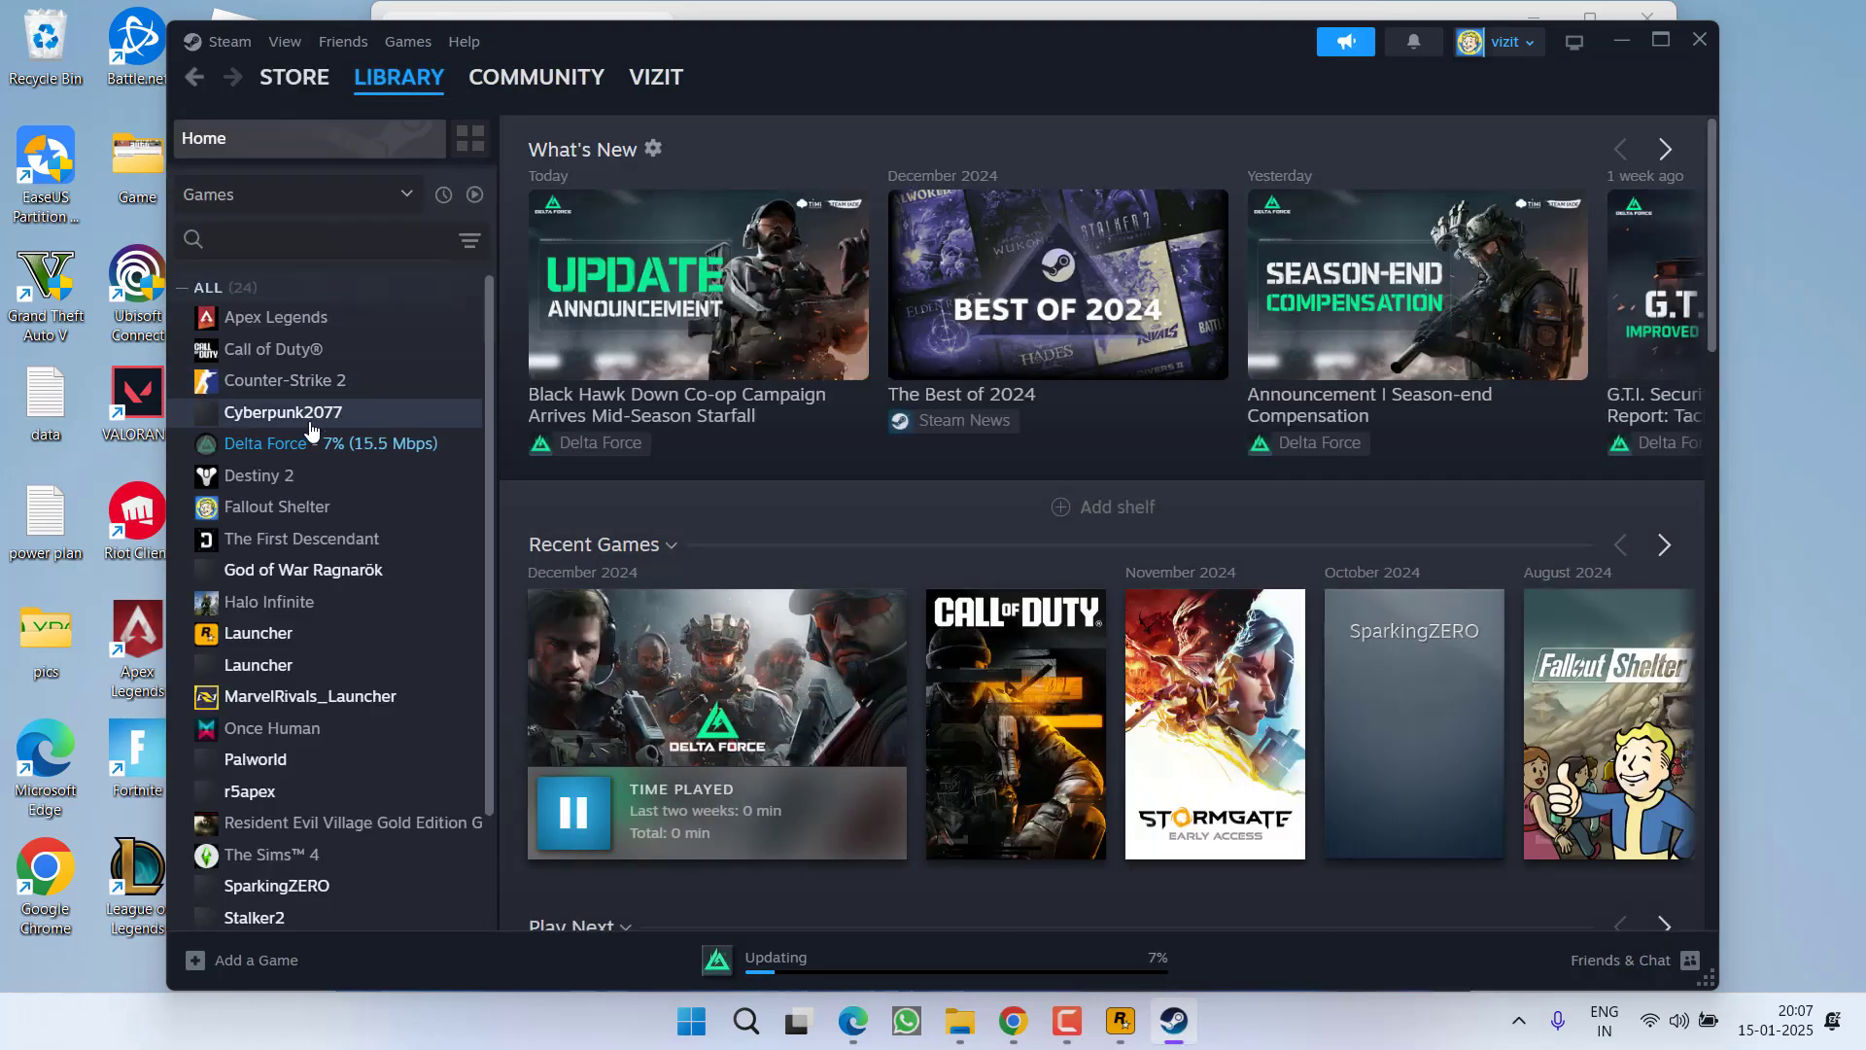
View Delta Force's installed files in its Steam properties, then close the properties and Steam
right_click(311, 443)
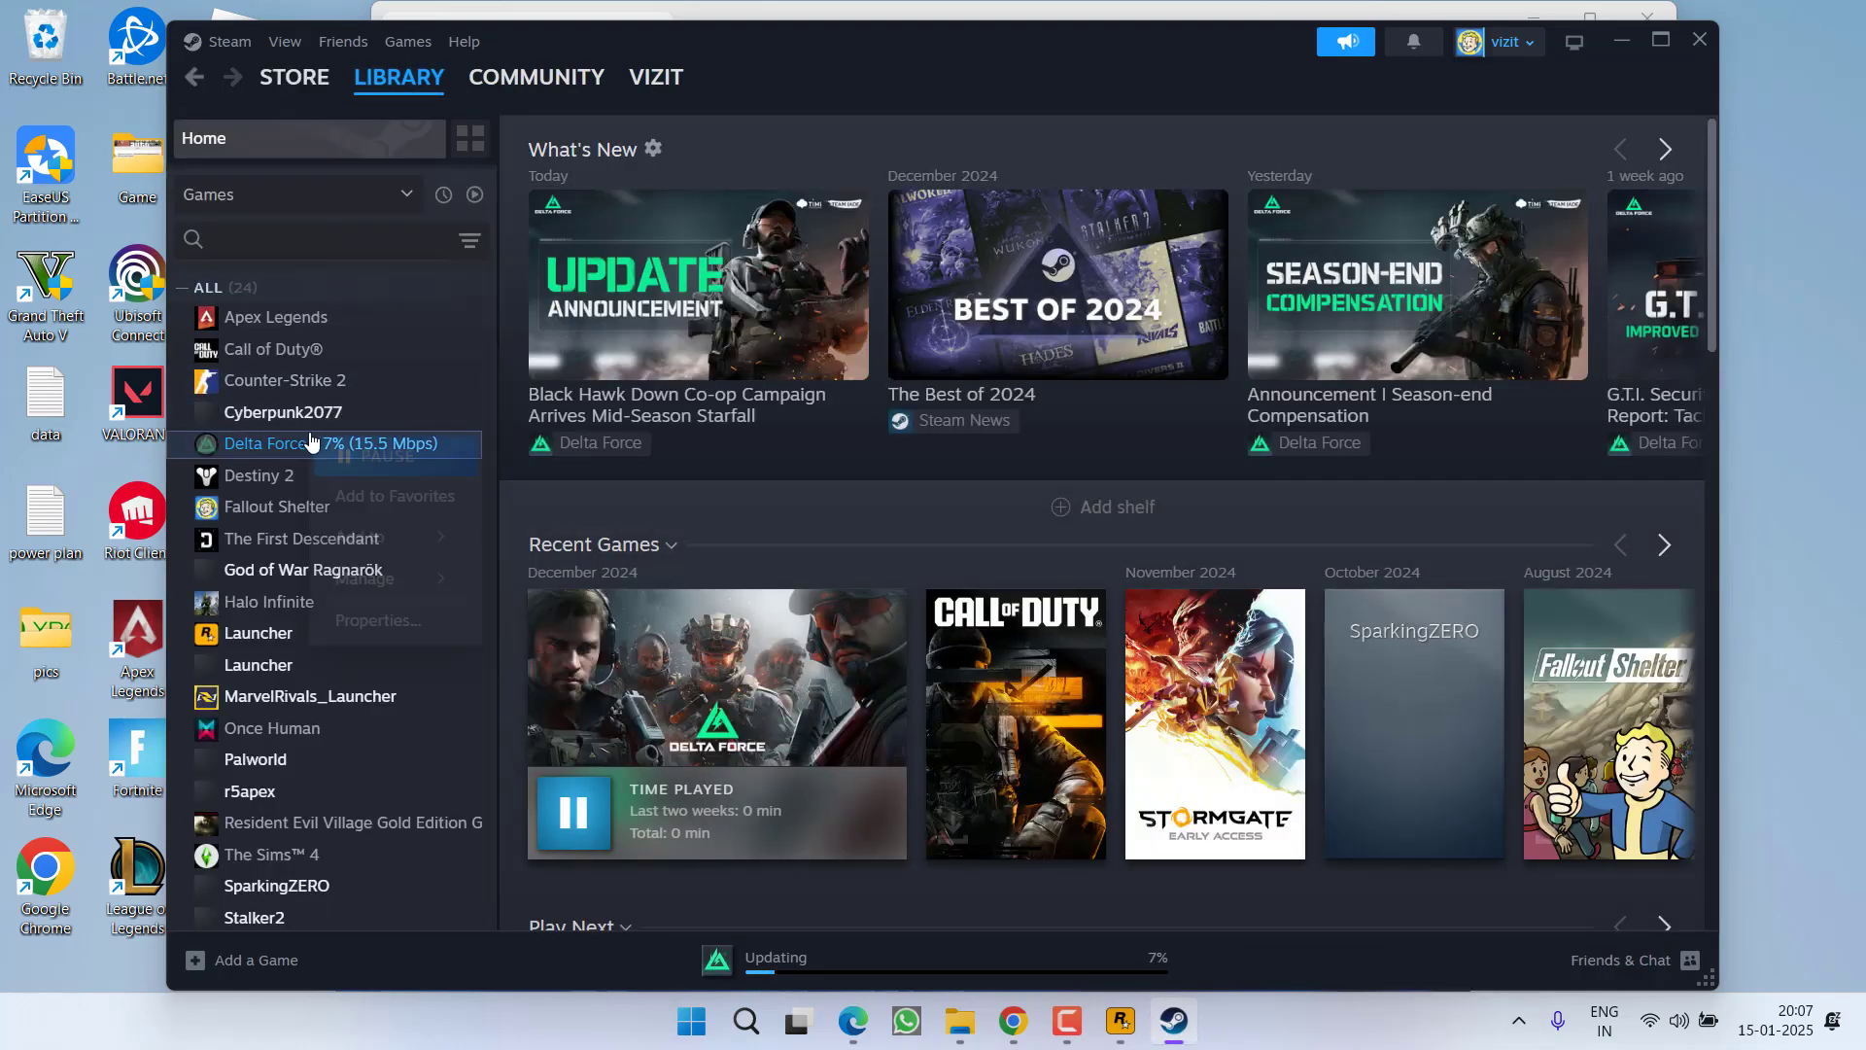
left_click(375, 619)
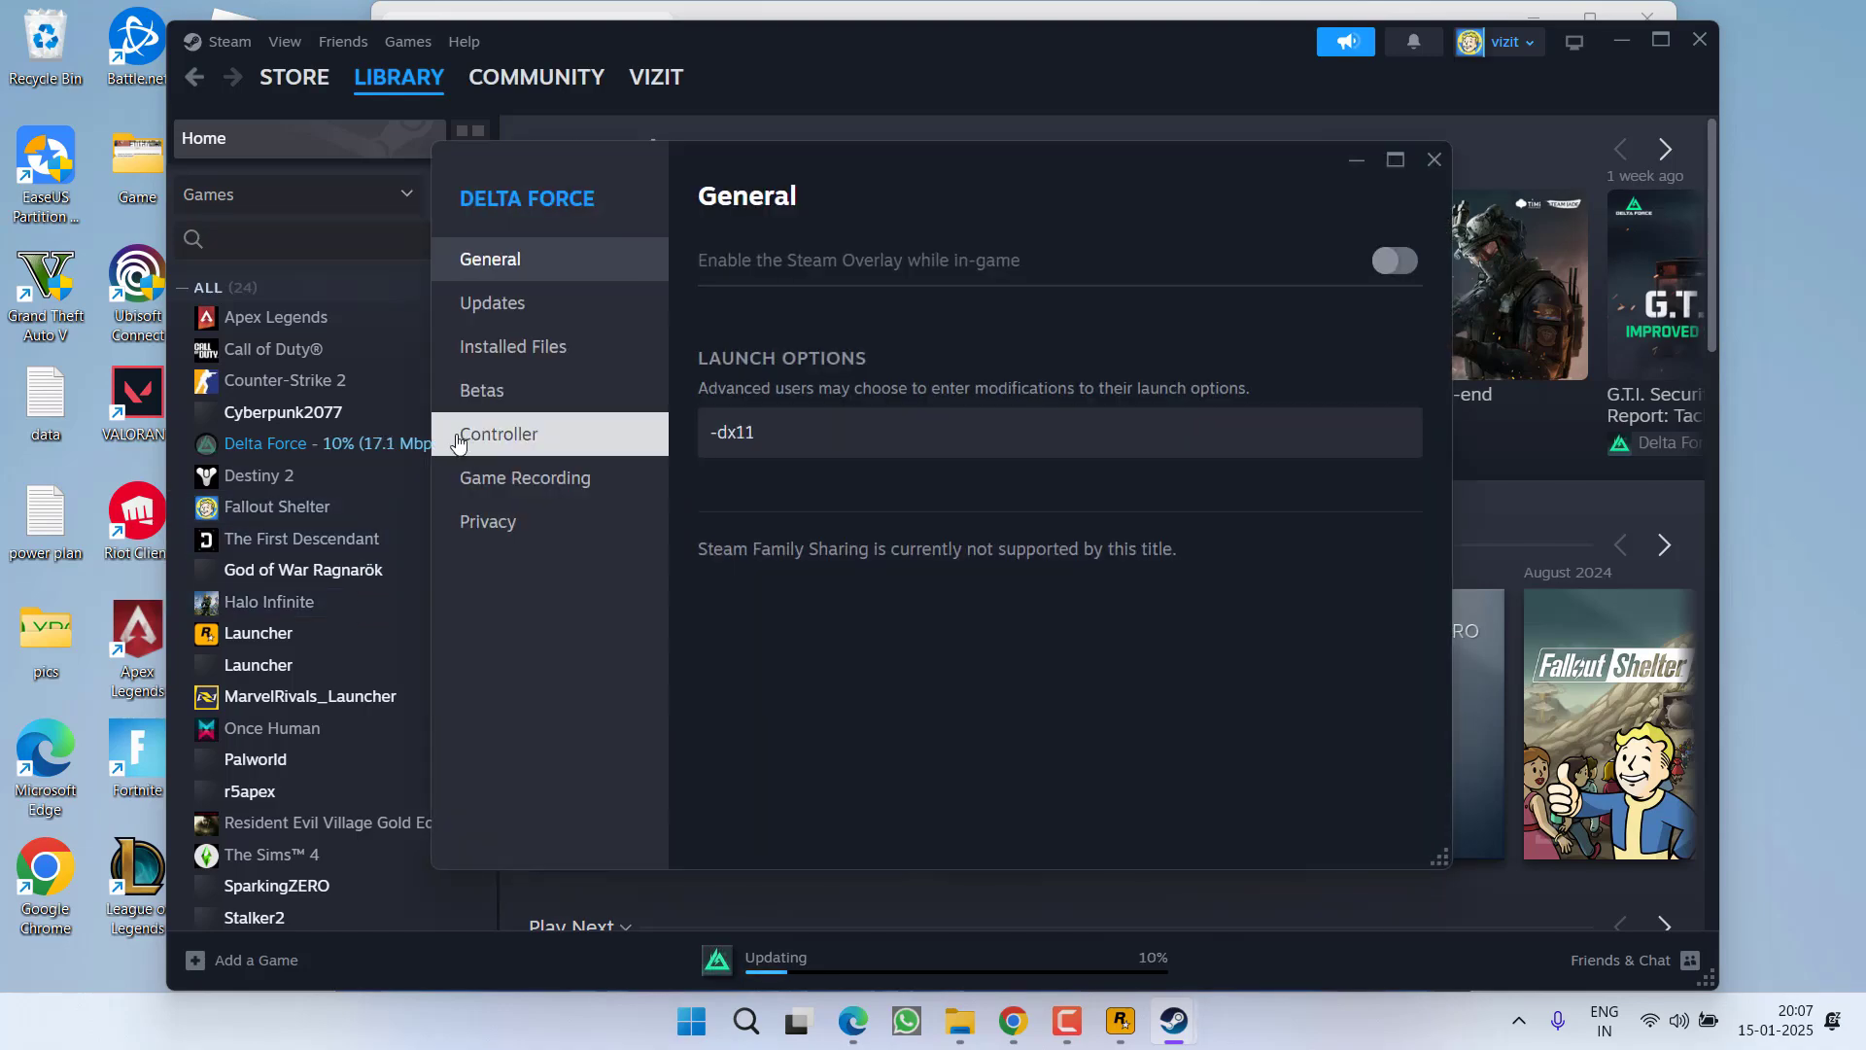
left_click(525, 347)
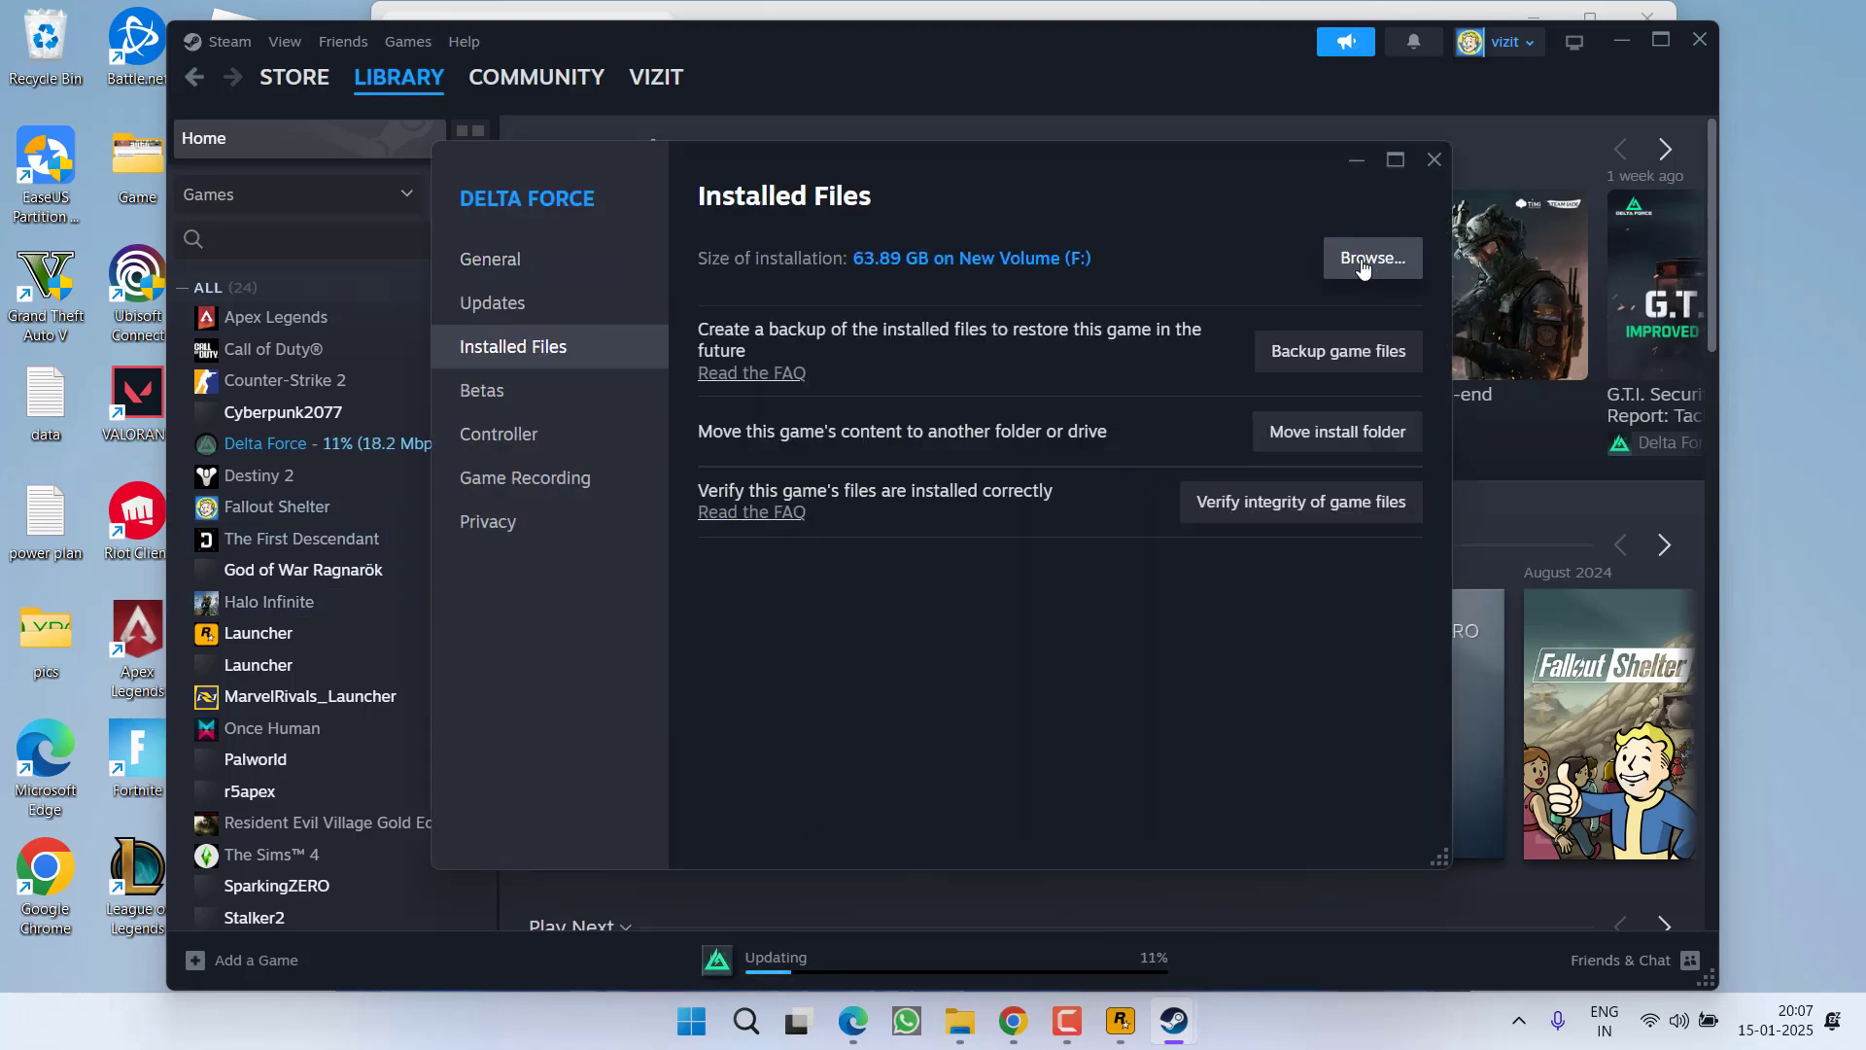
left_click(1433, 160)
left_click(1699, 39)
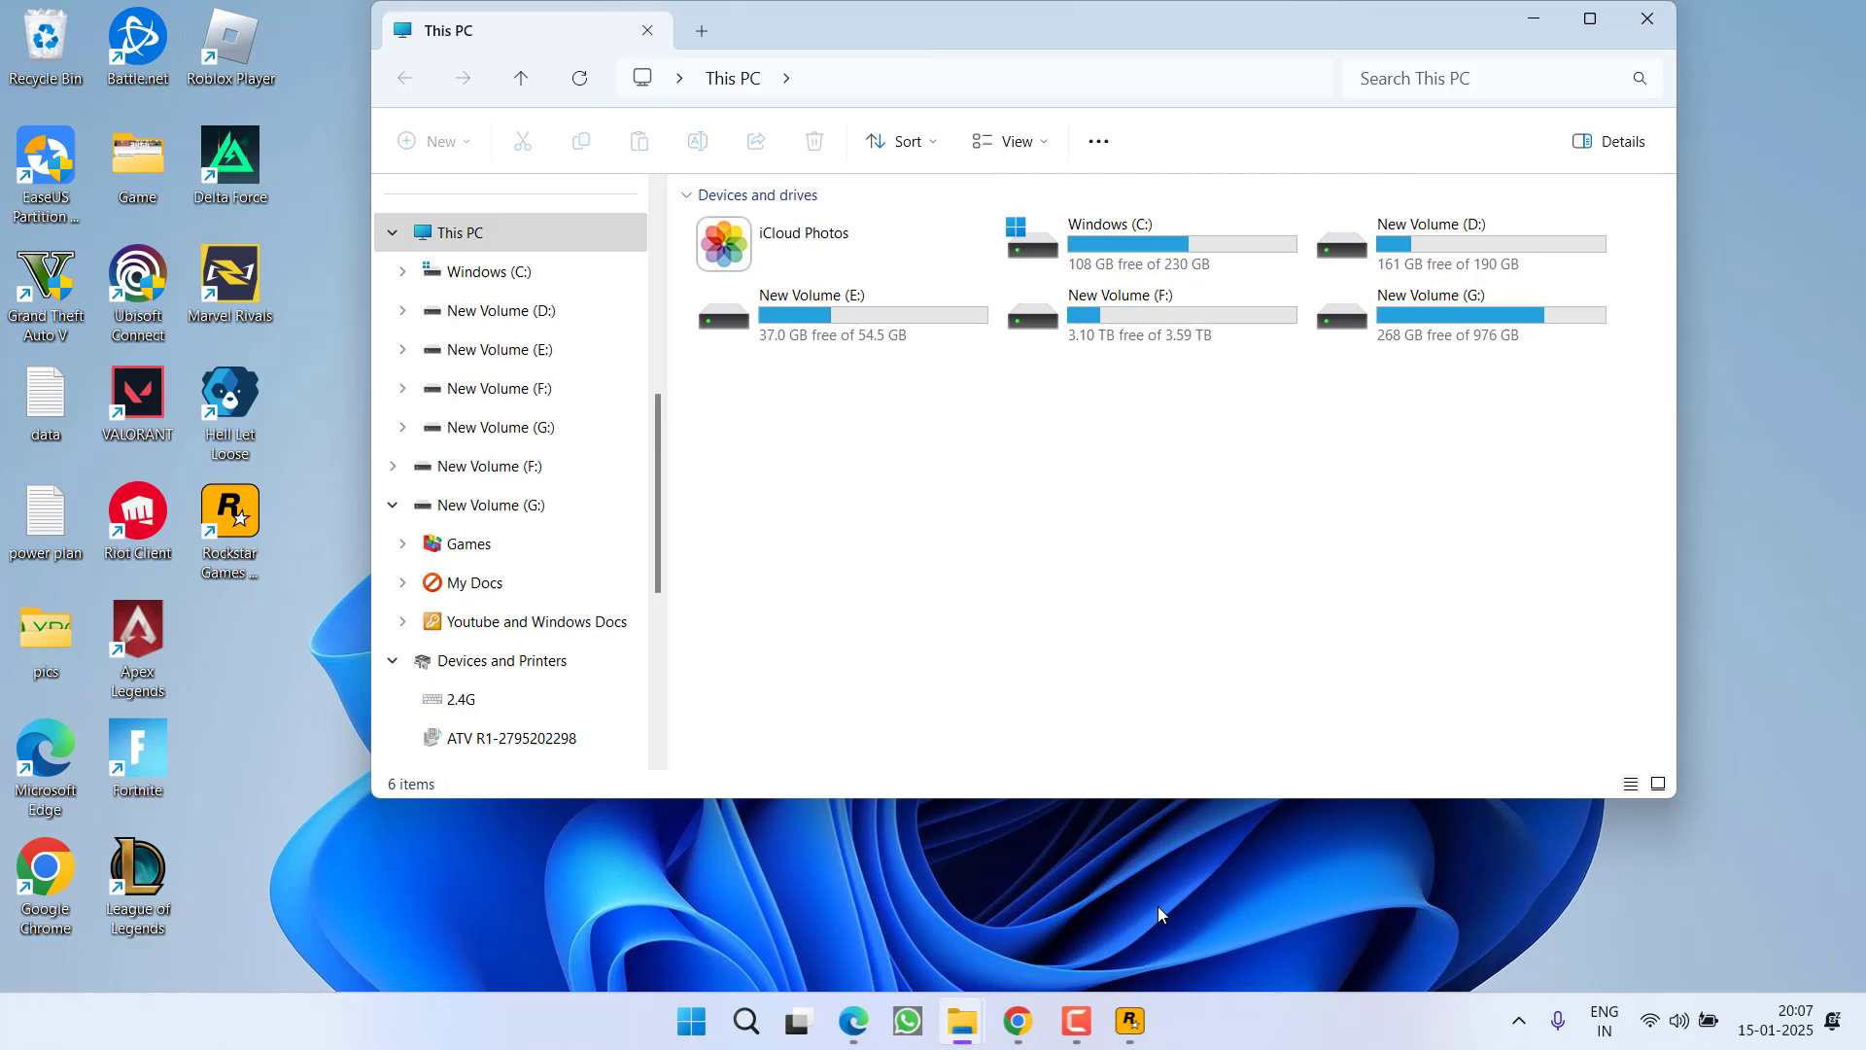
left_click(1519, 1020)
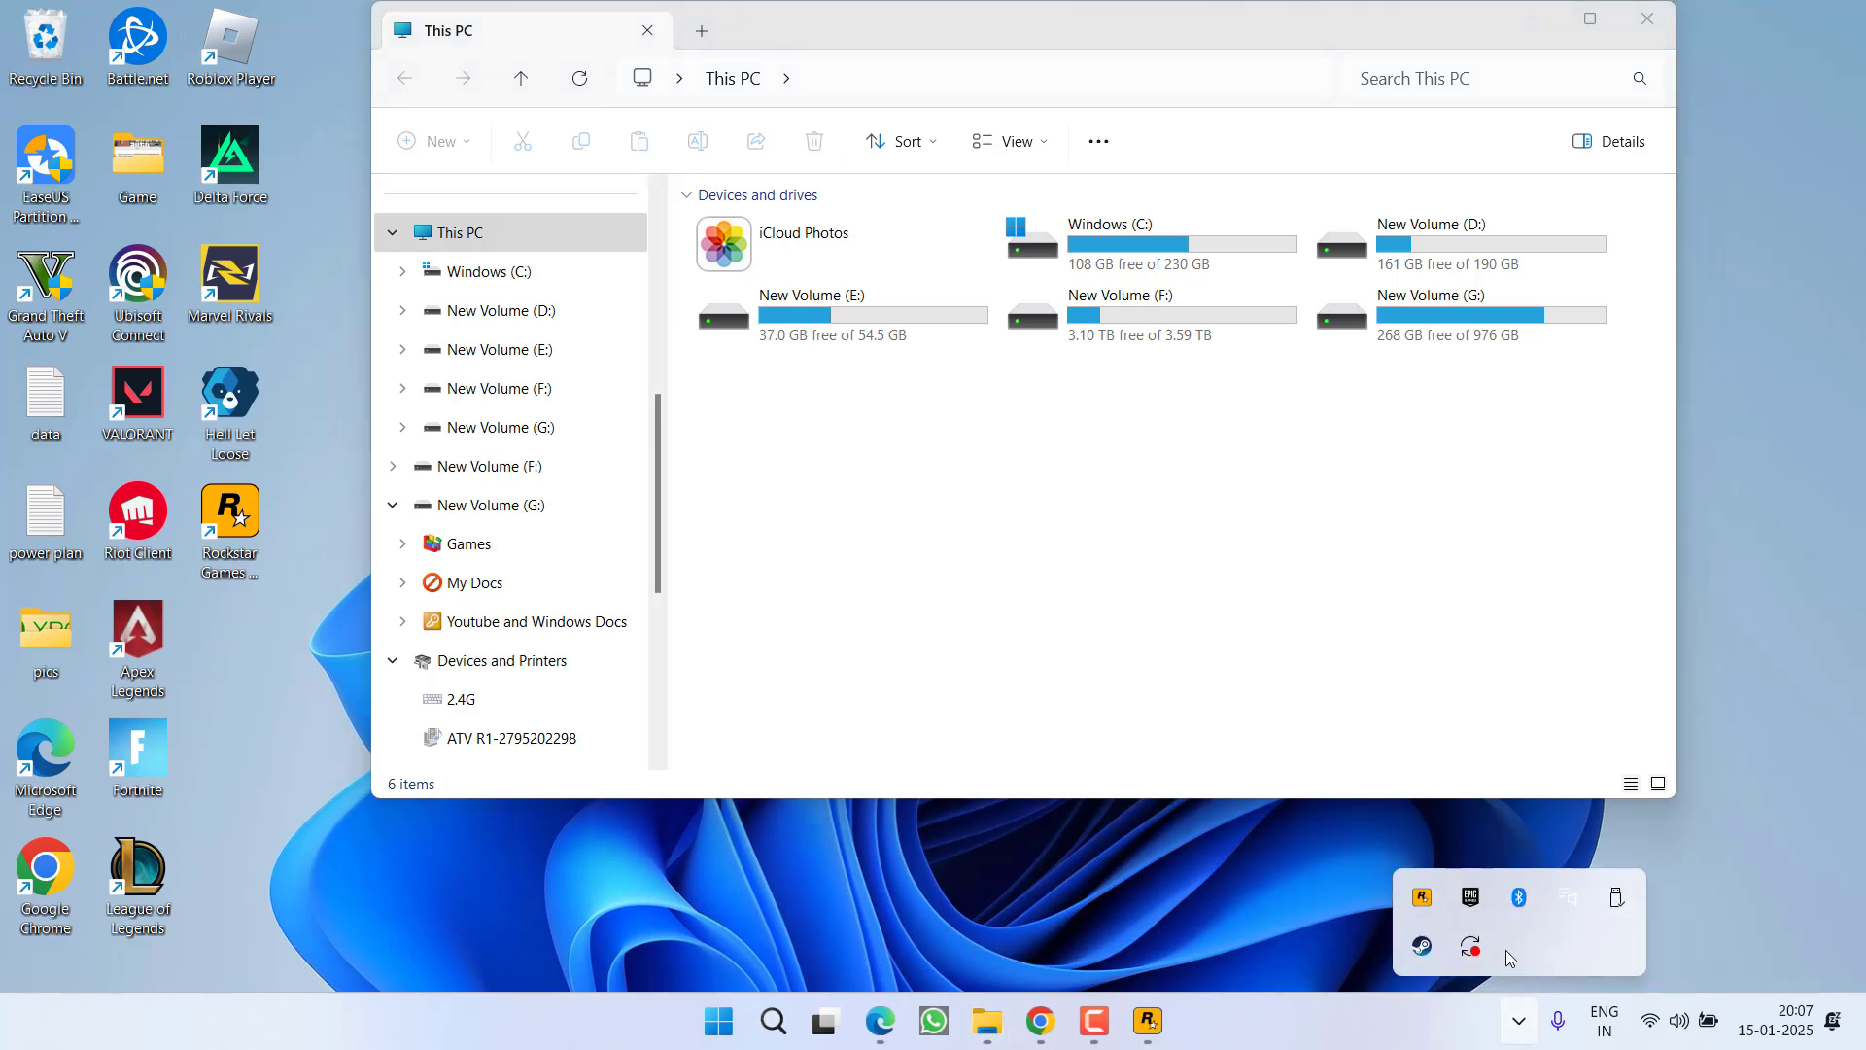
left_click(1469, 899)
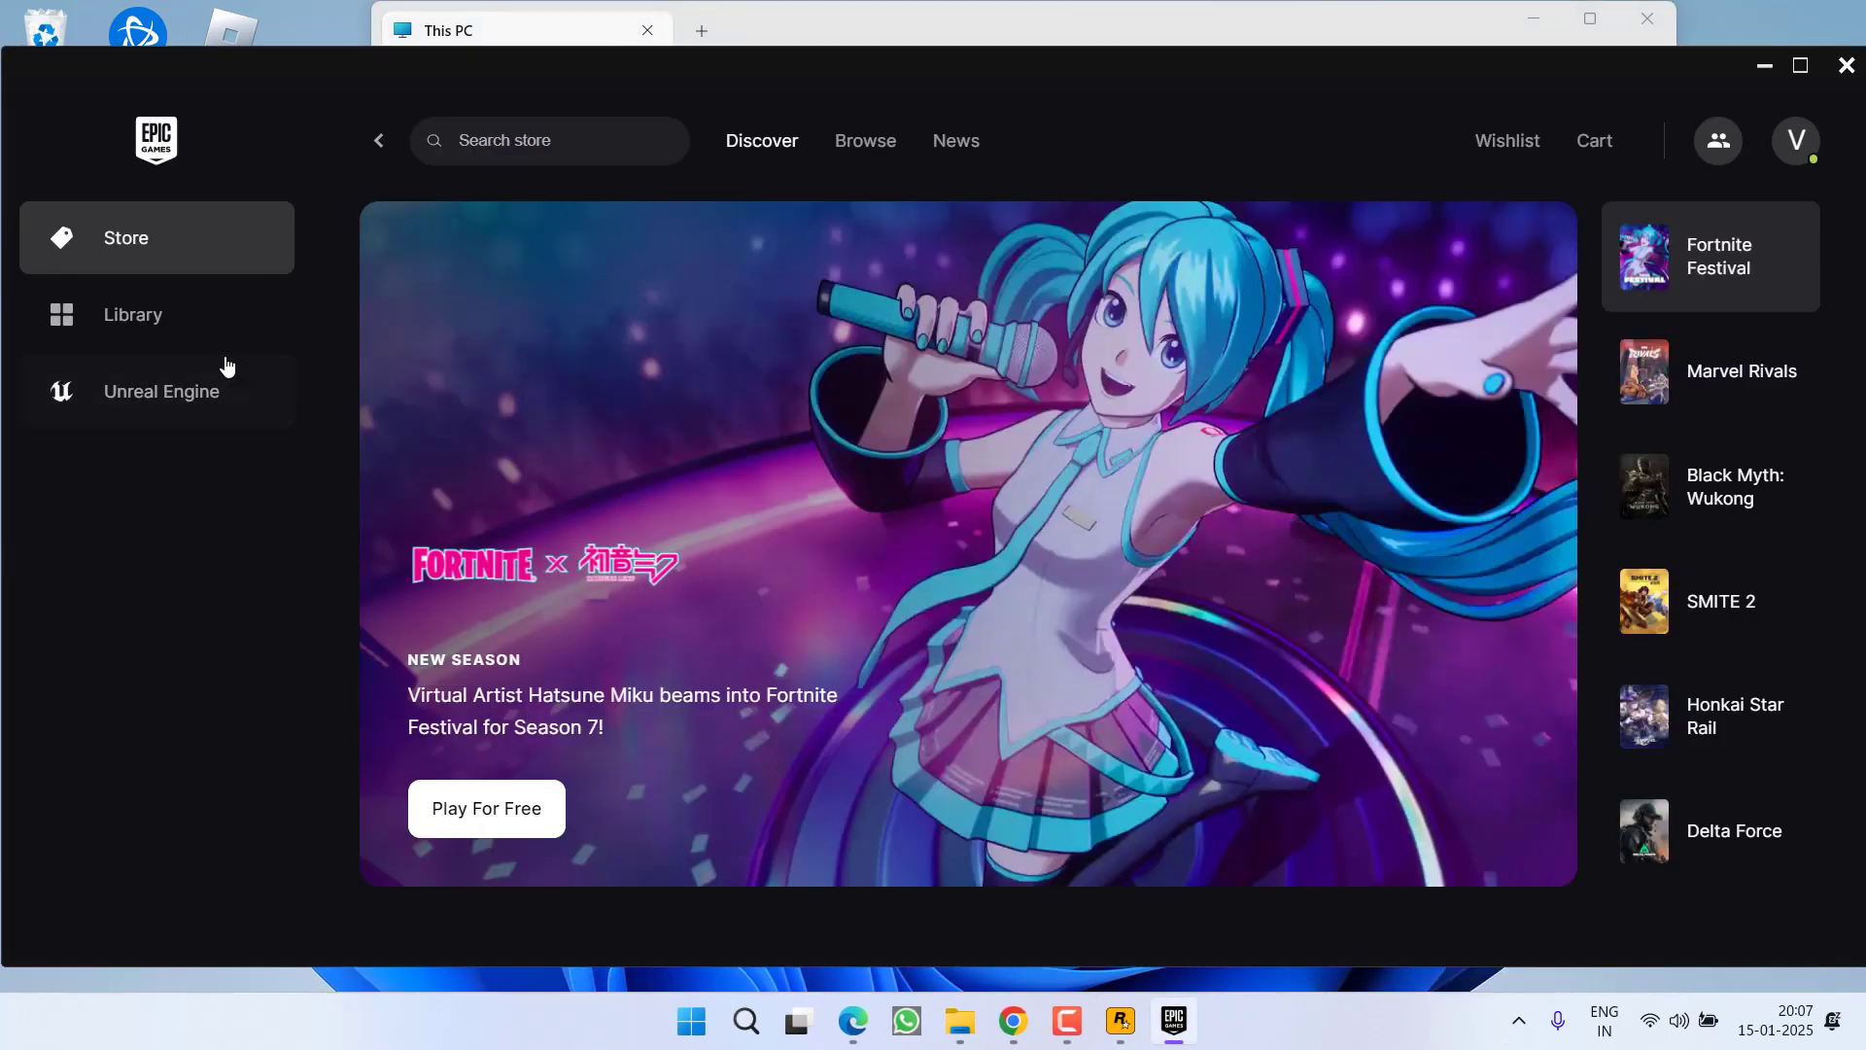
left_click(282, 327)
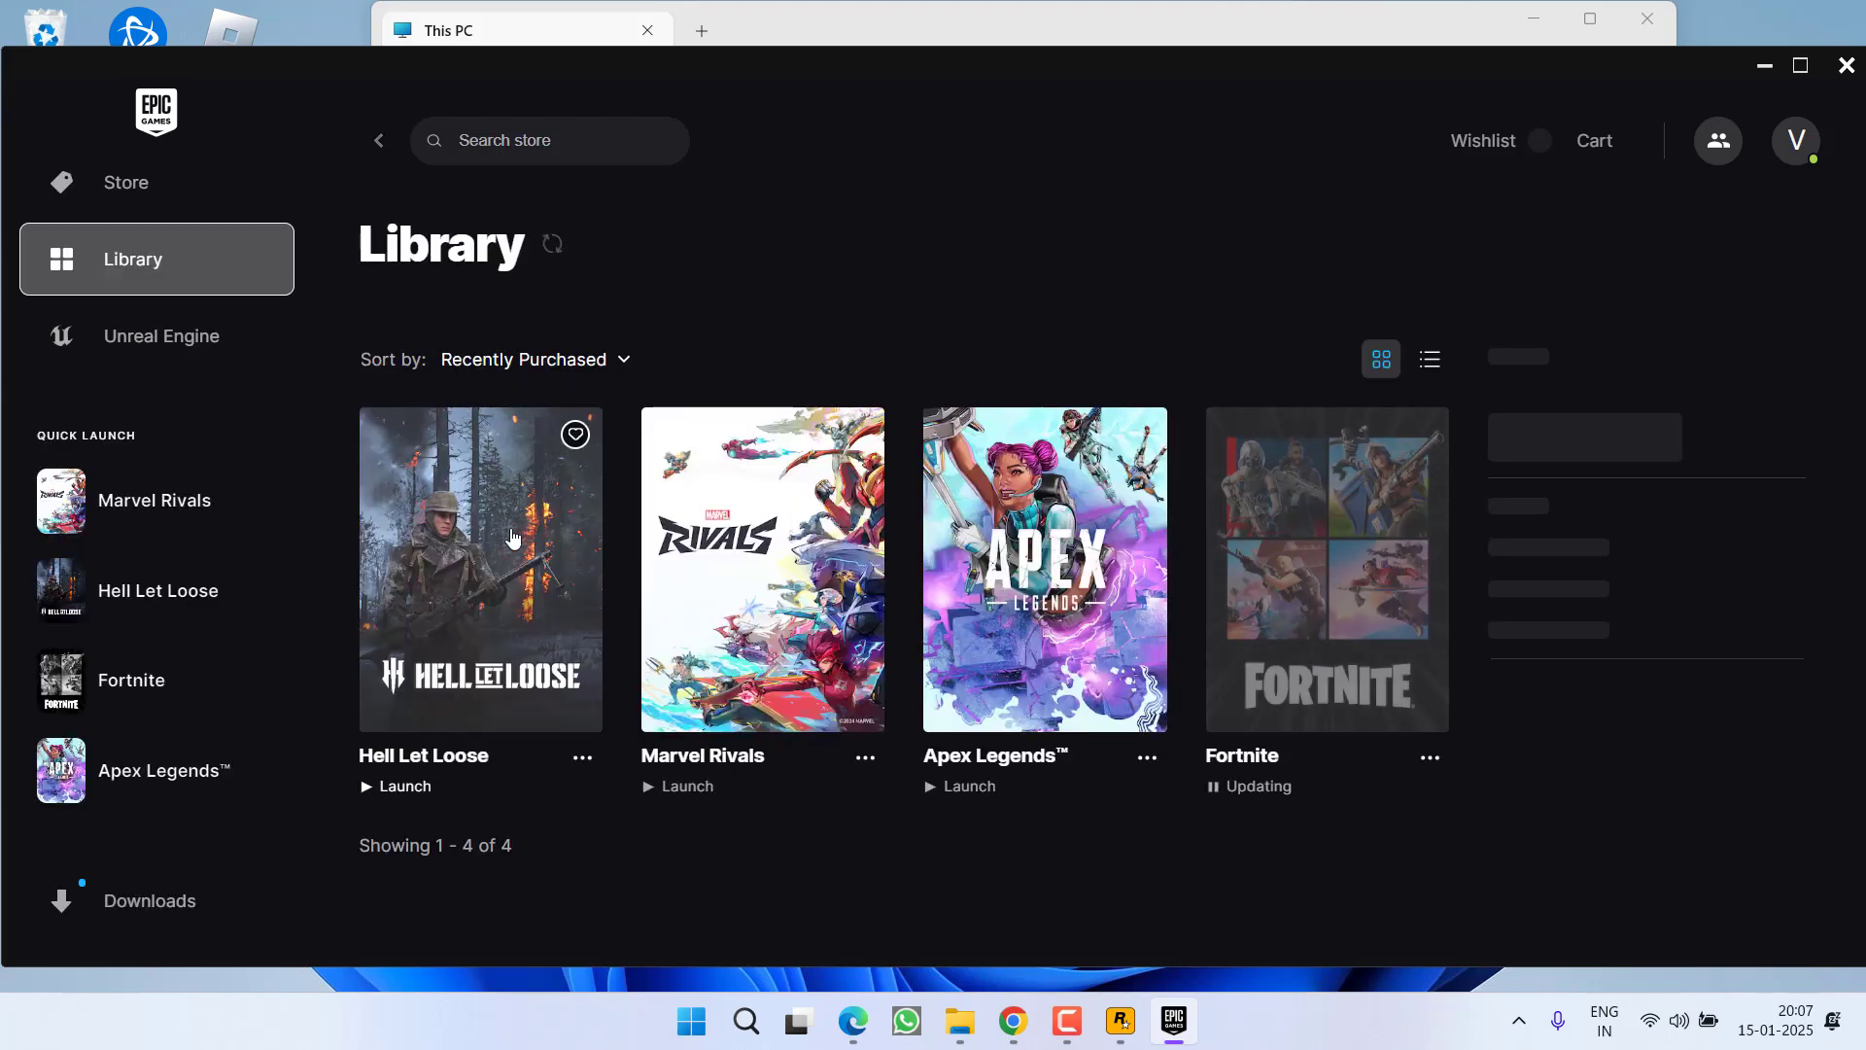
left_click(582, 842)
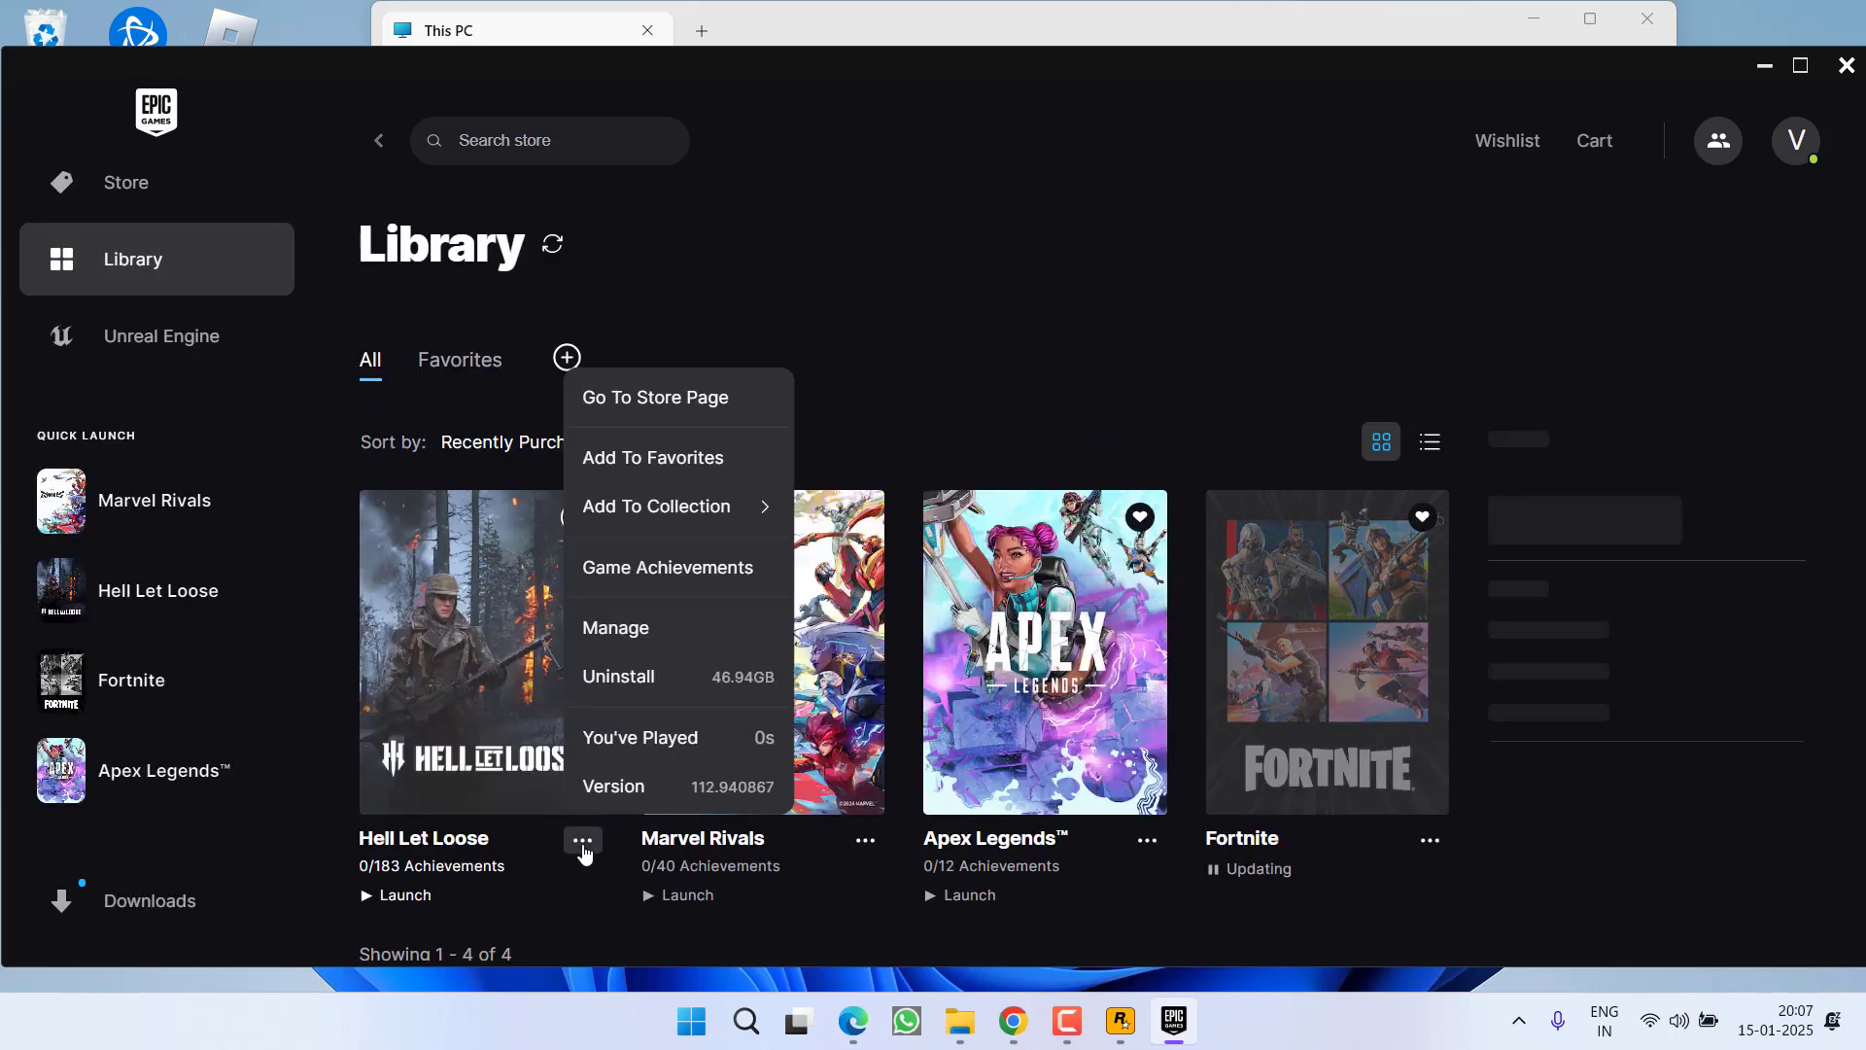
left_click(625, 627)
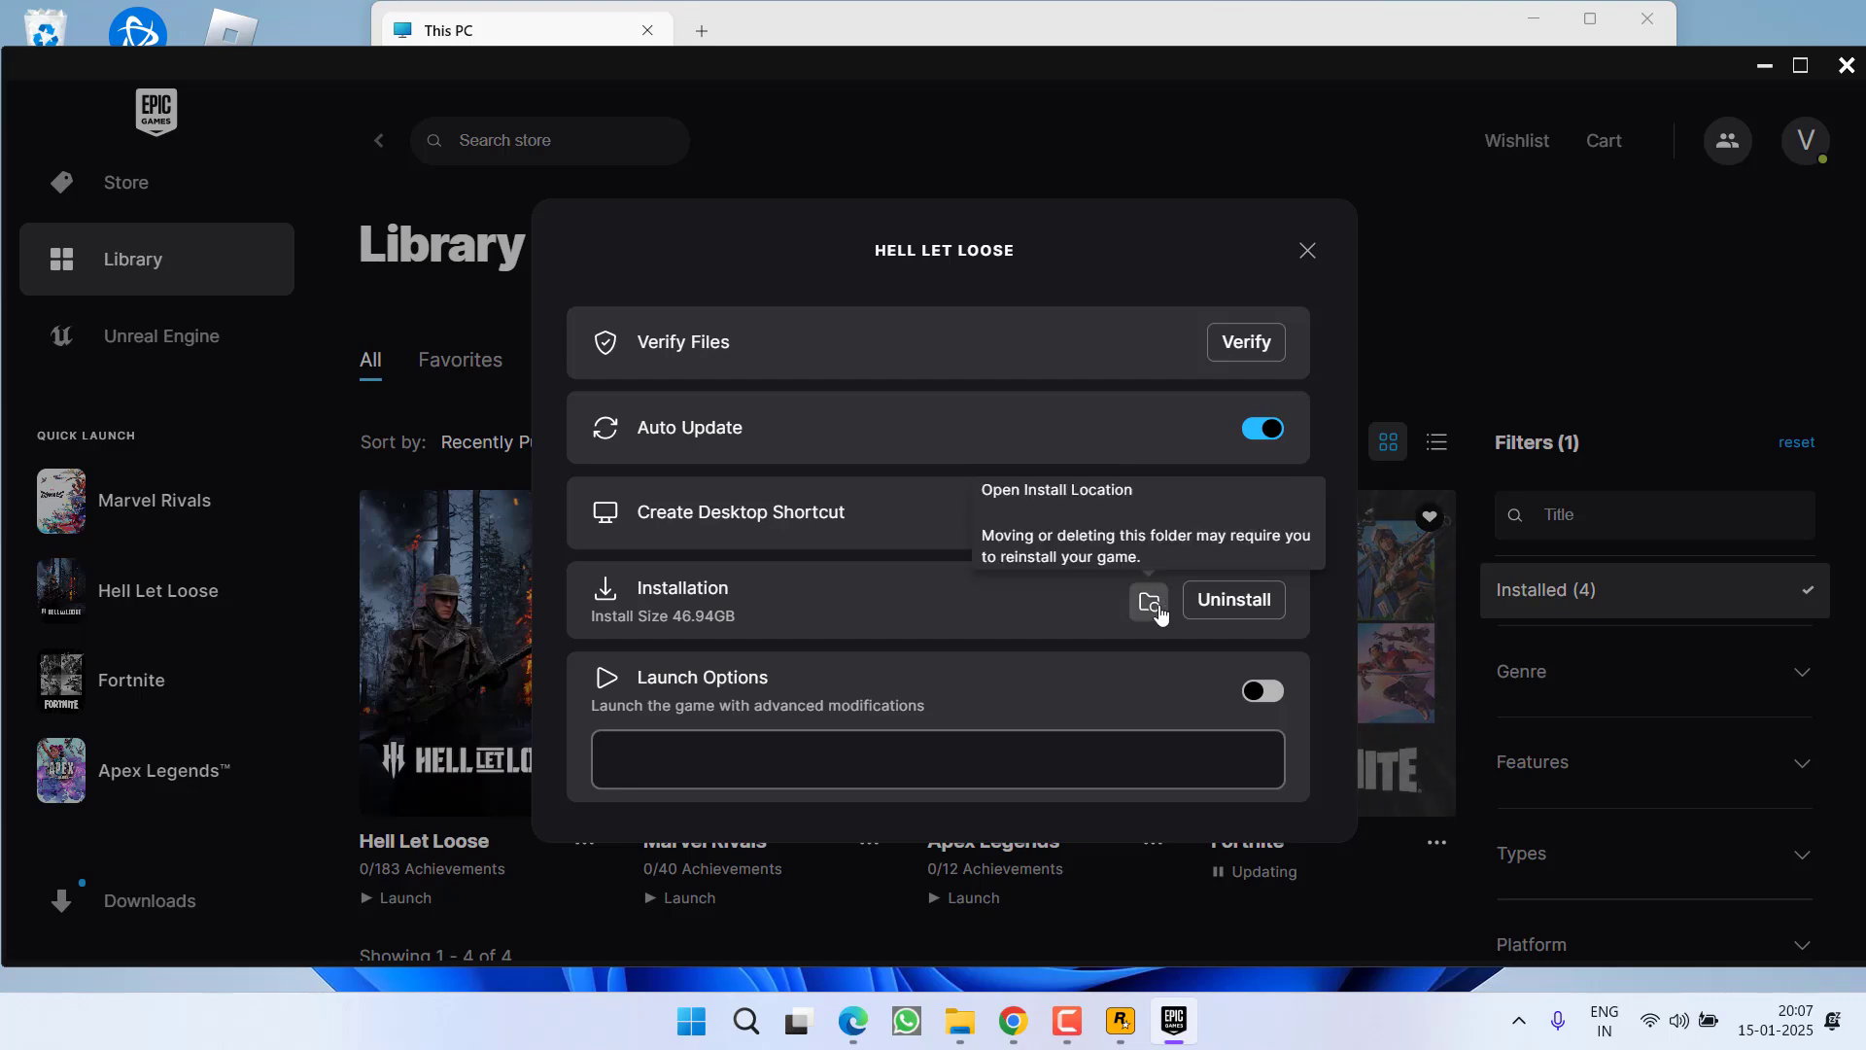
left_click(1307, 250)
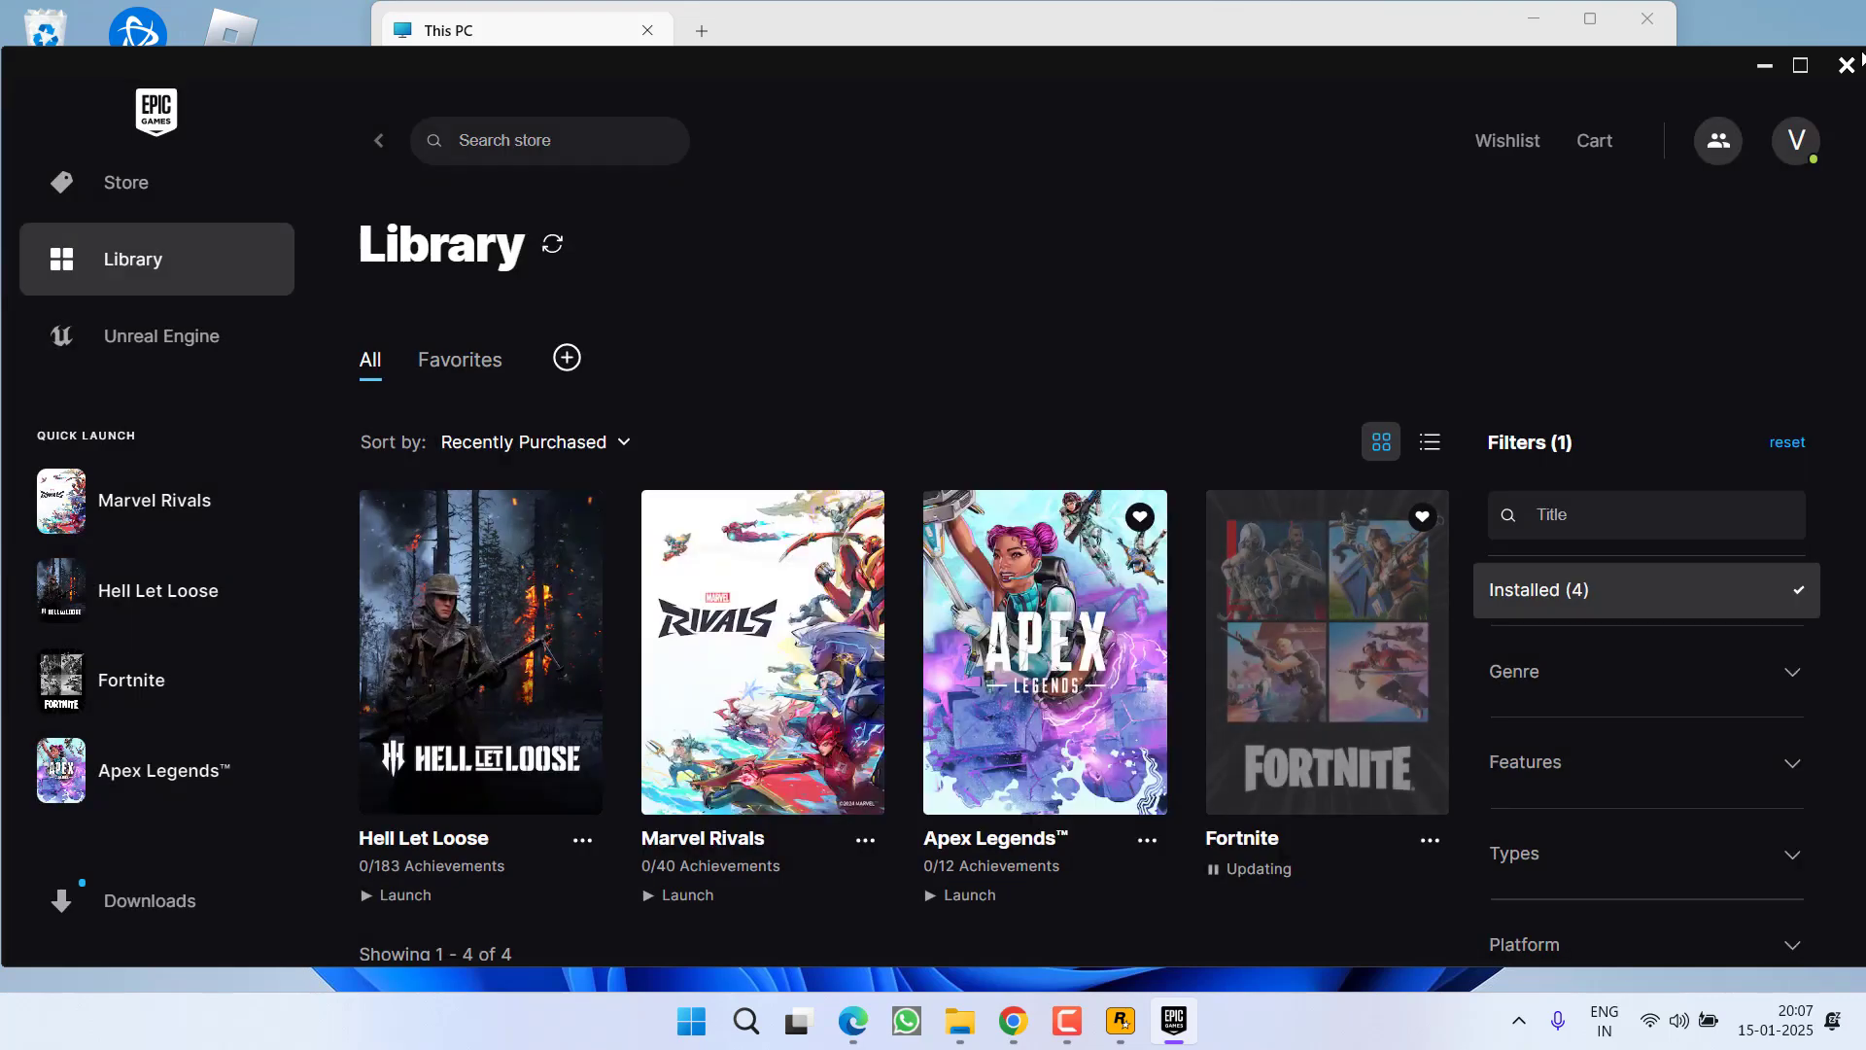
left_click(1847, 65)
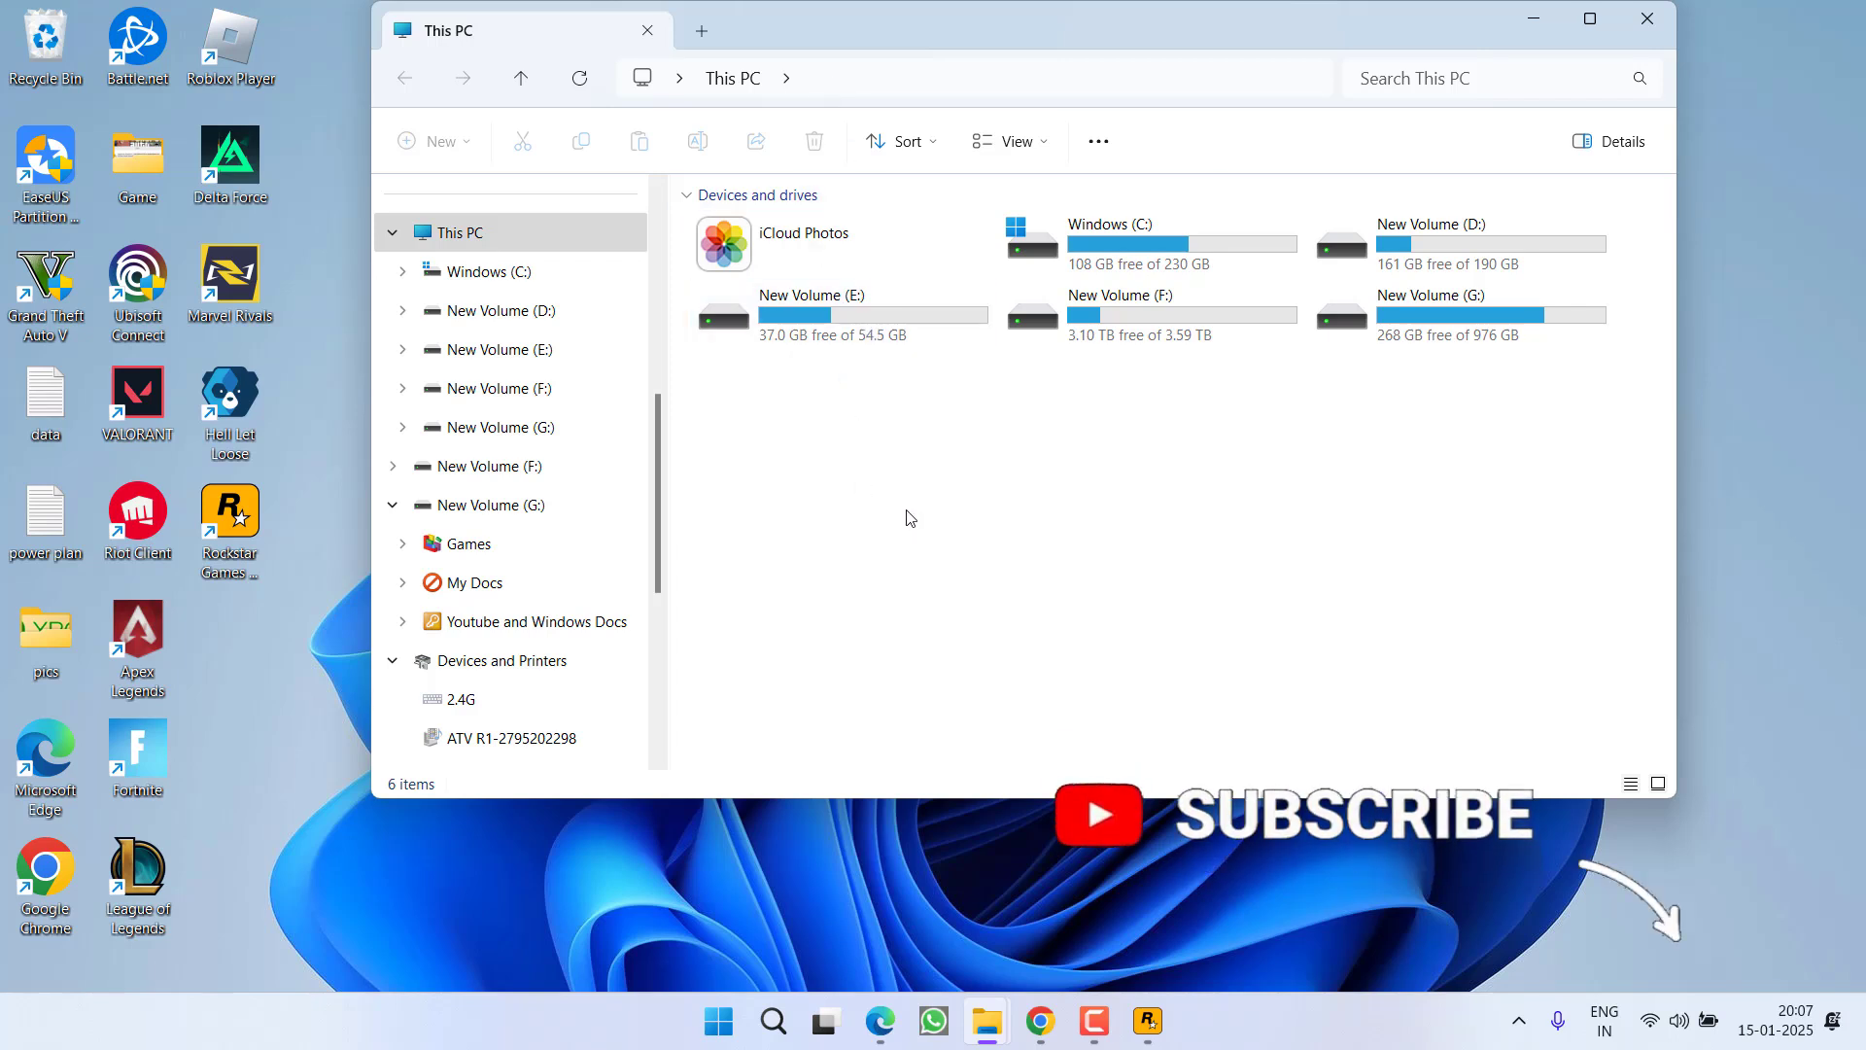
Browse to F:\Rockstar Games\Grand Theft Auto V and select the PlayGTAV application
double_click(1132, 327)
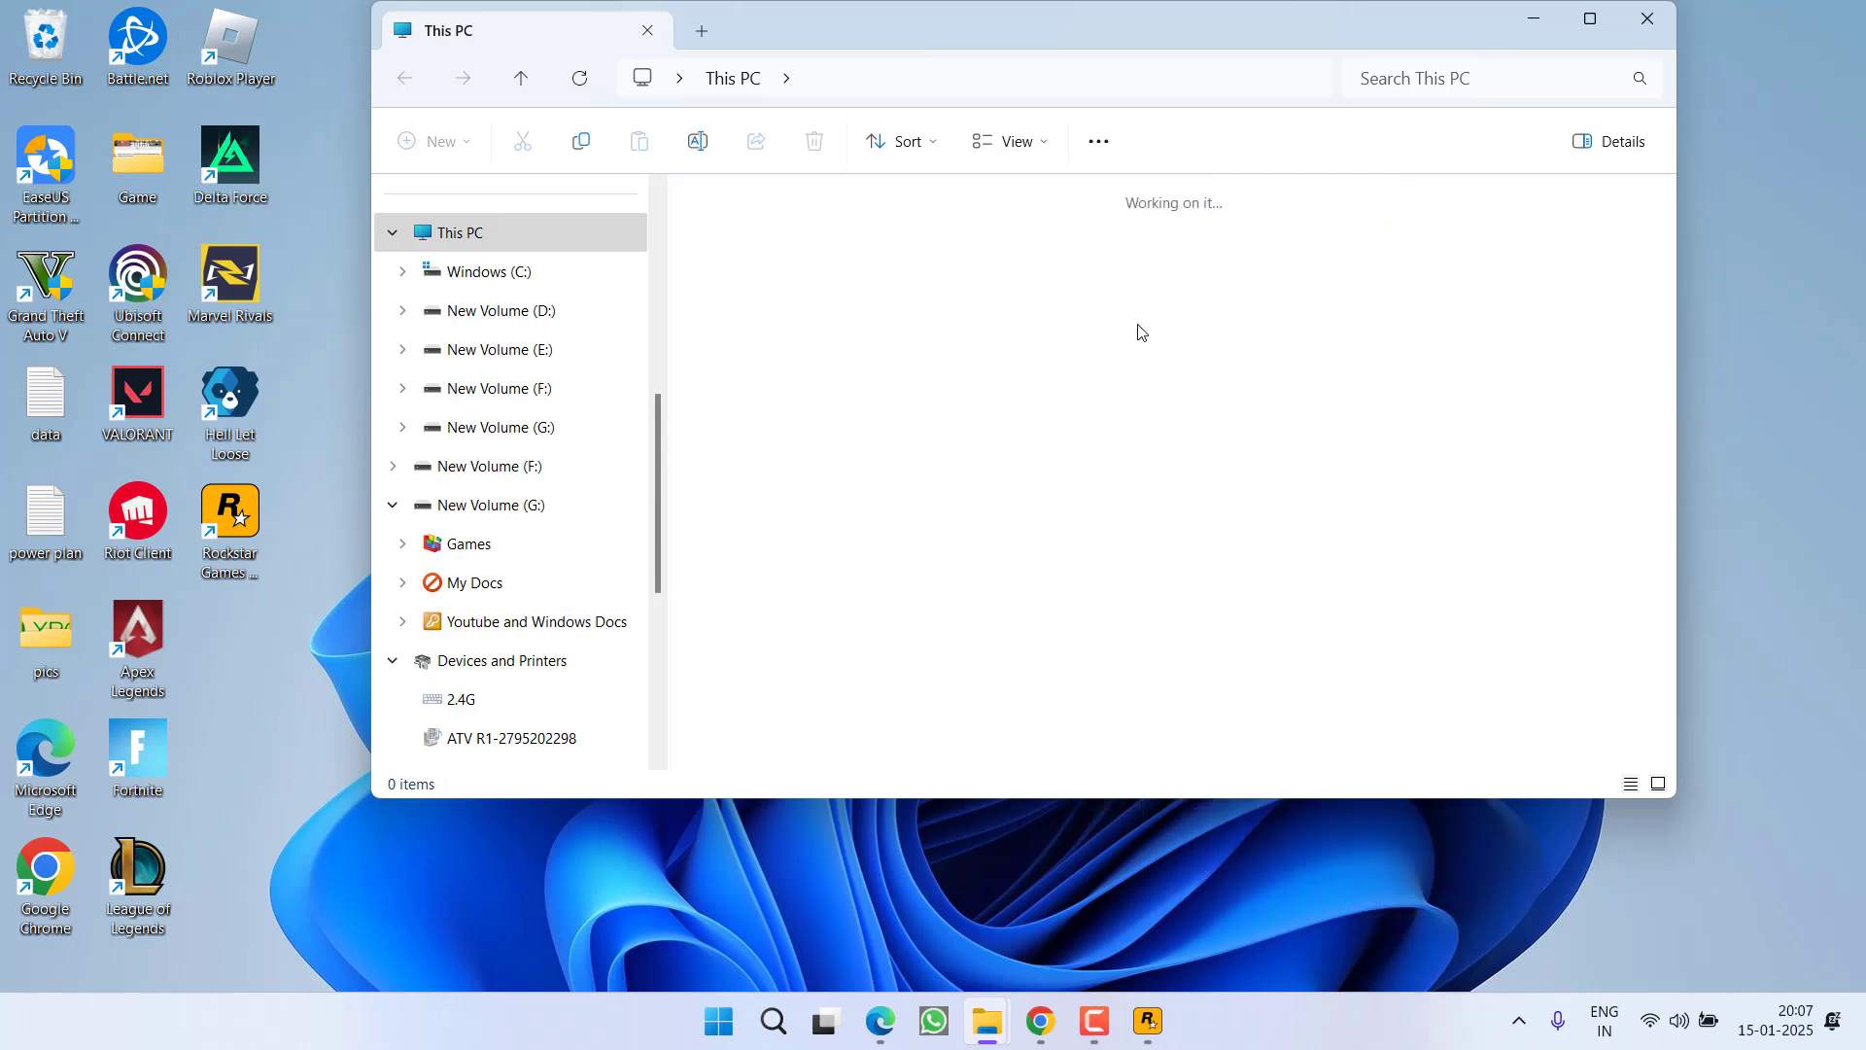
left_click(1210, 260)
double_click(1210, 261)
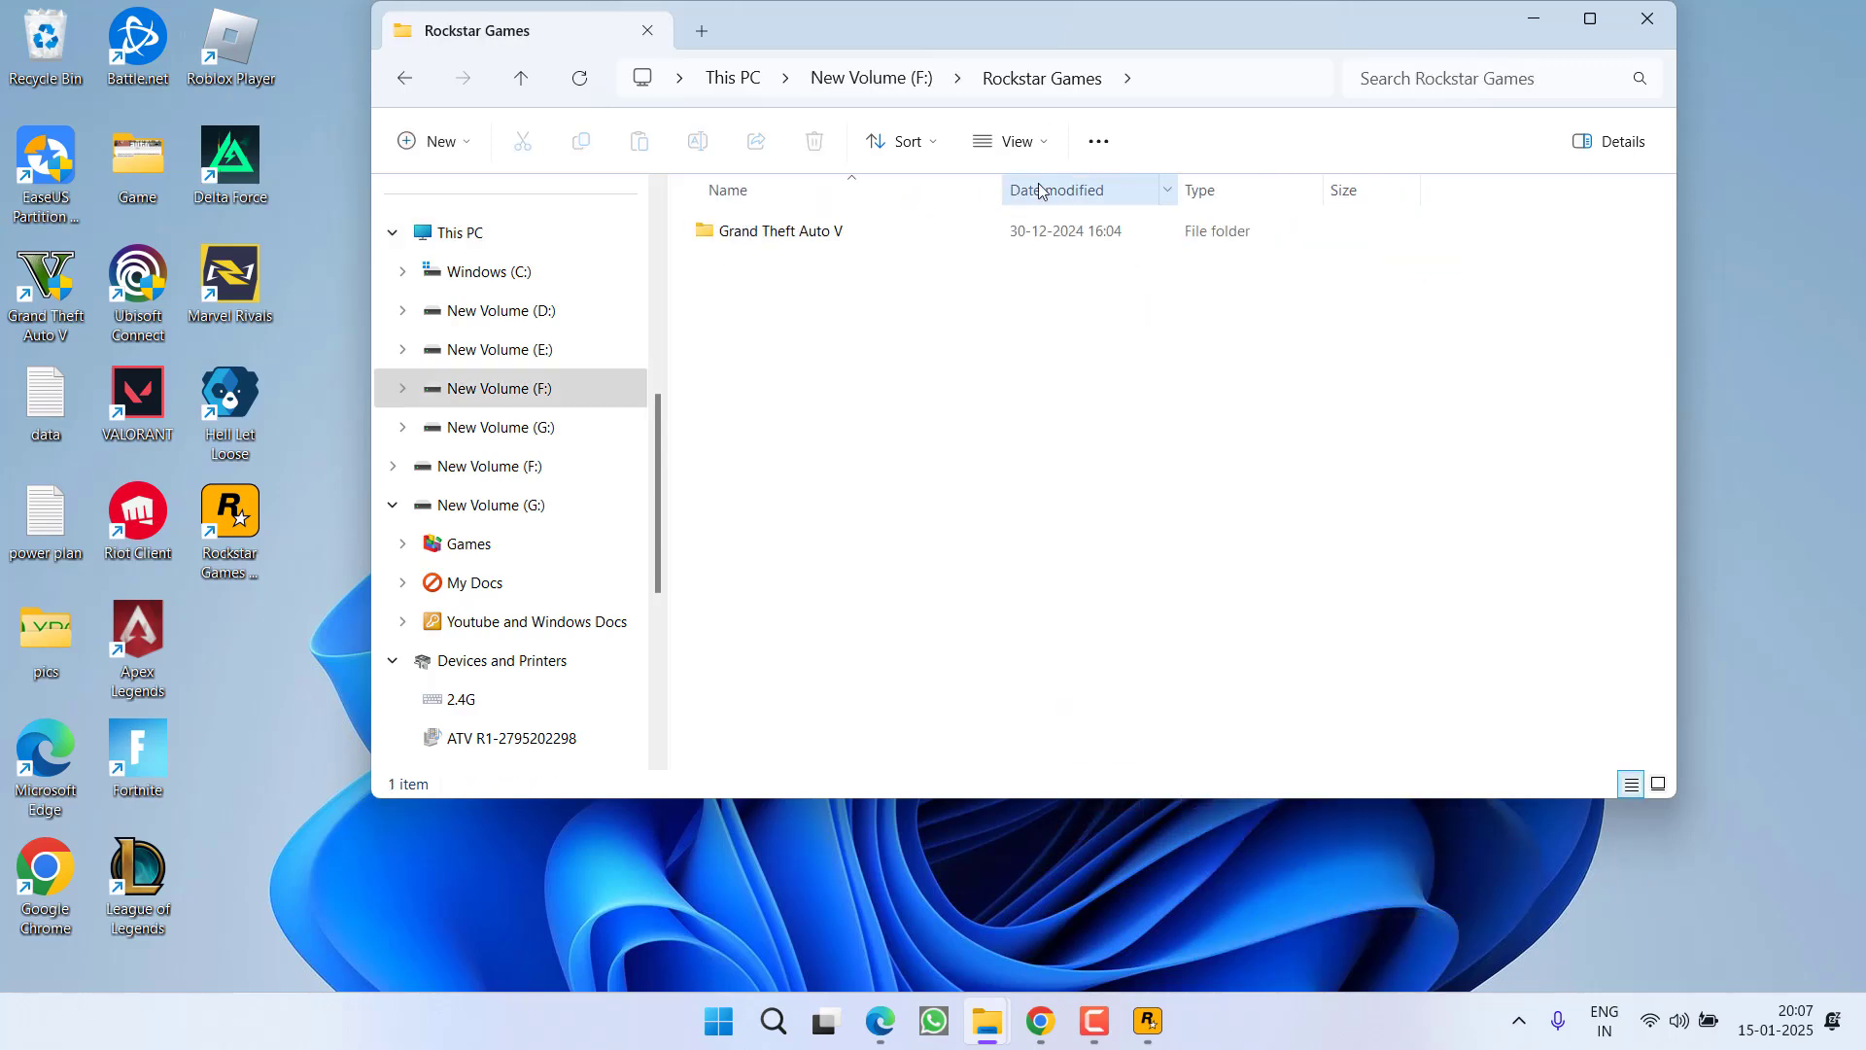
double_click(778, 232)
scroll(816, 573, "down", 12)
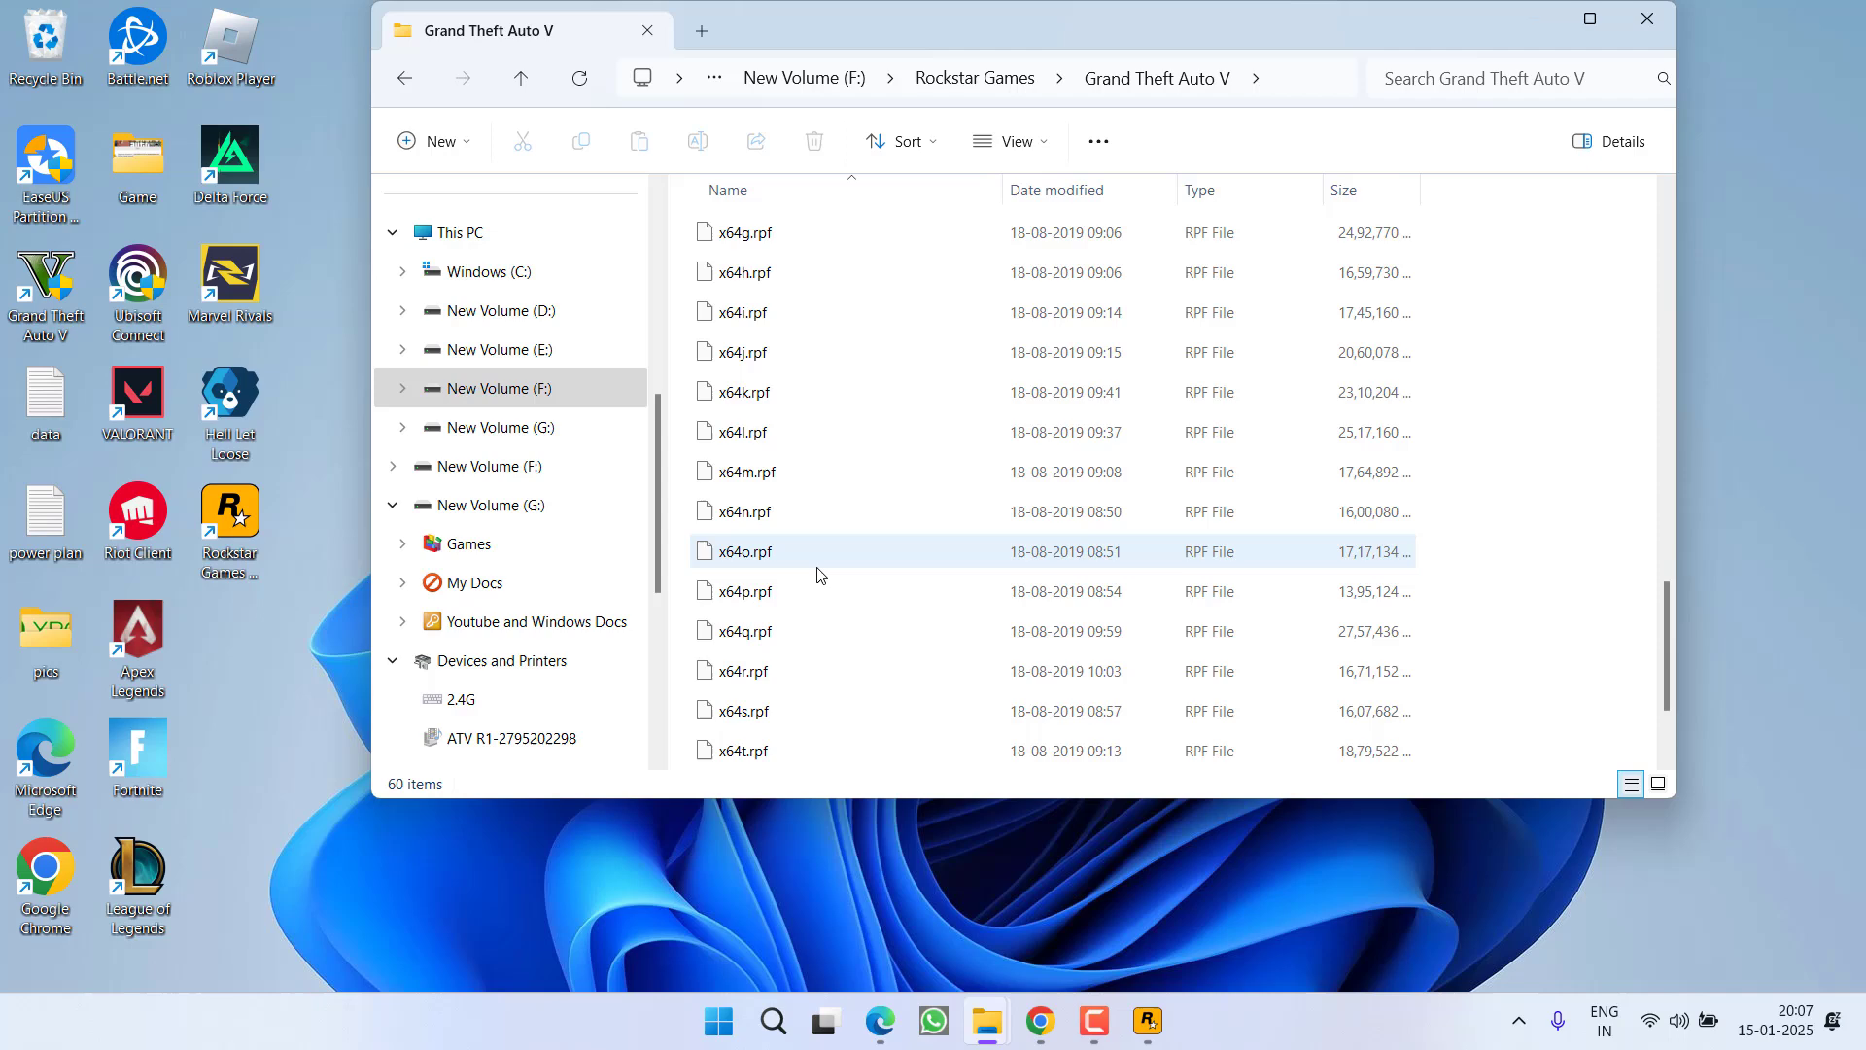
scroll(817, 588, "up", 7)
left_click(880, 568)
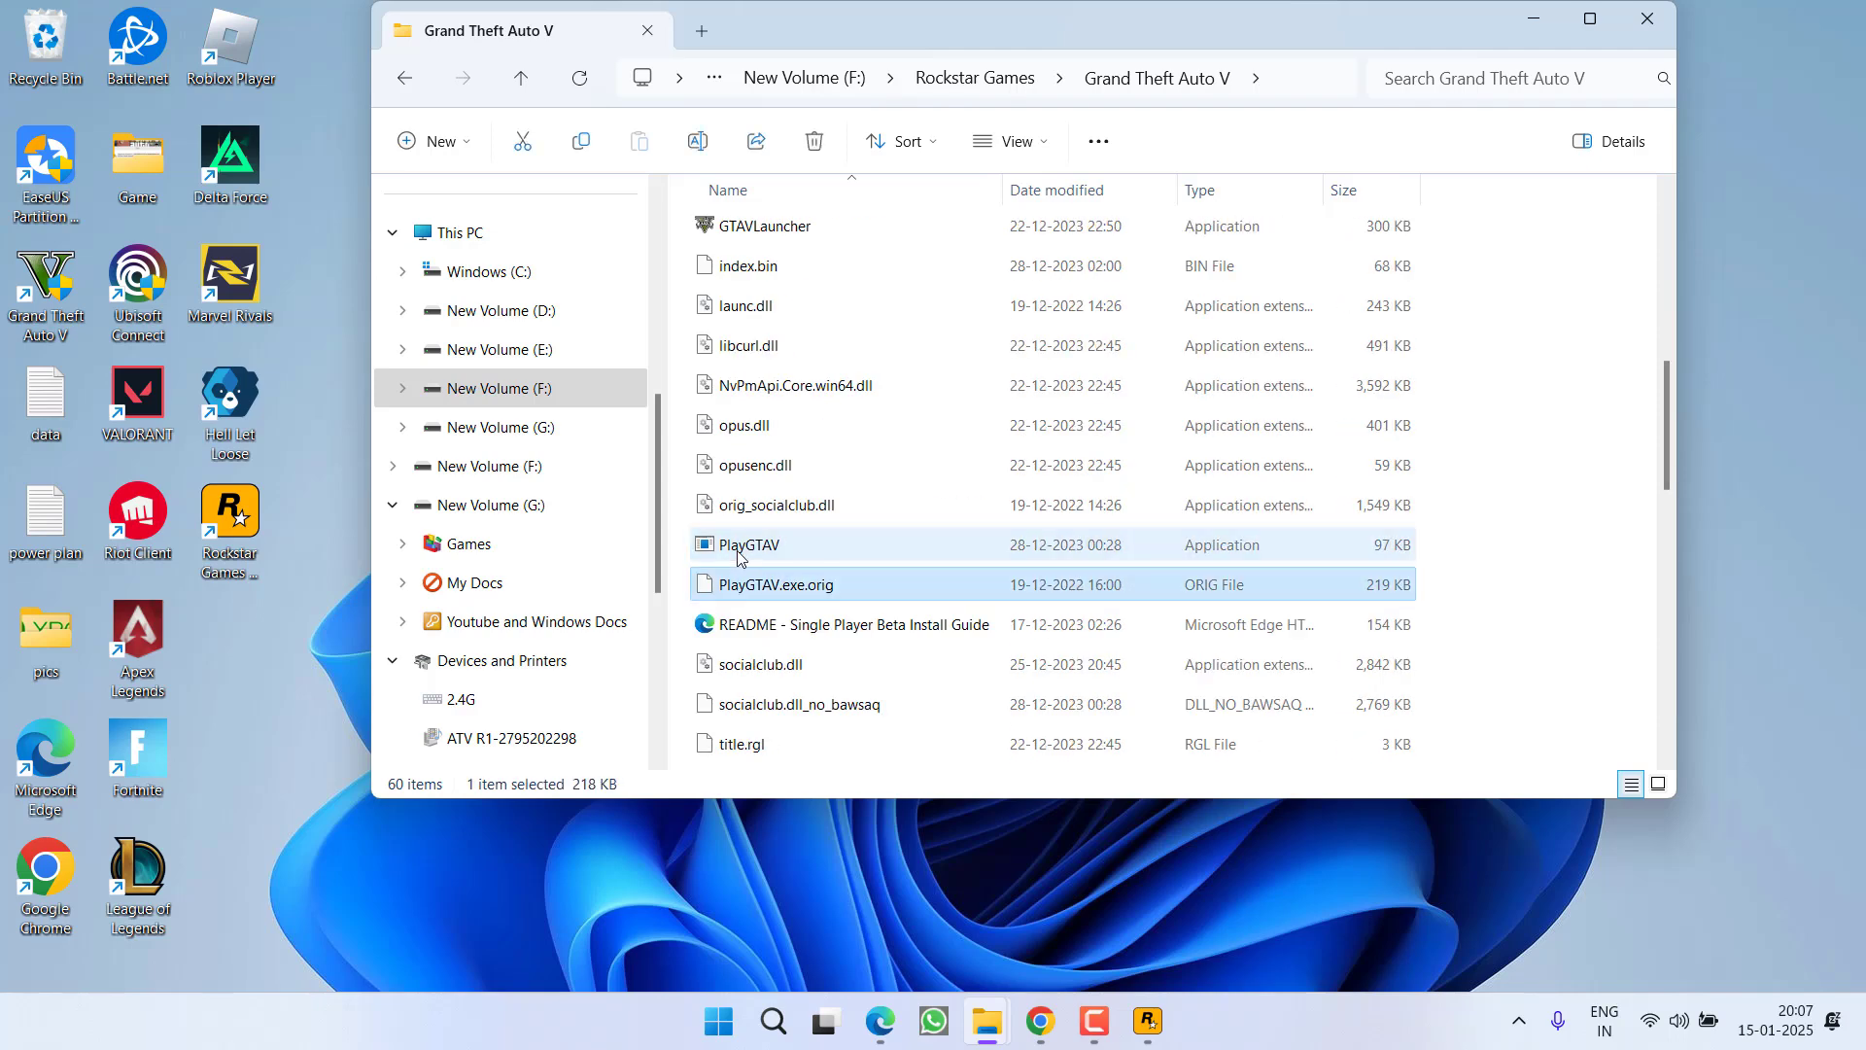
left_click(716, 554)
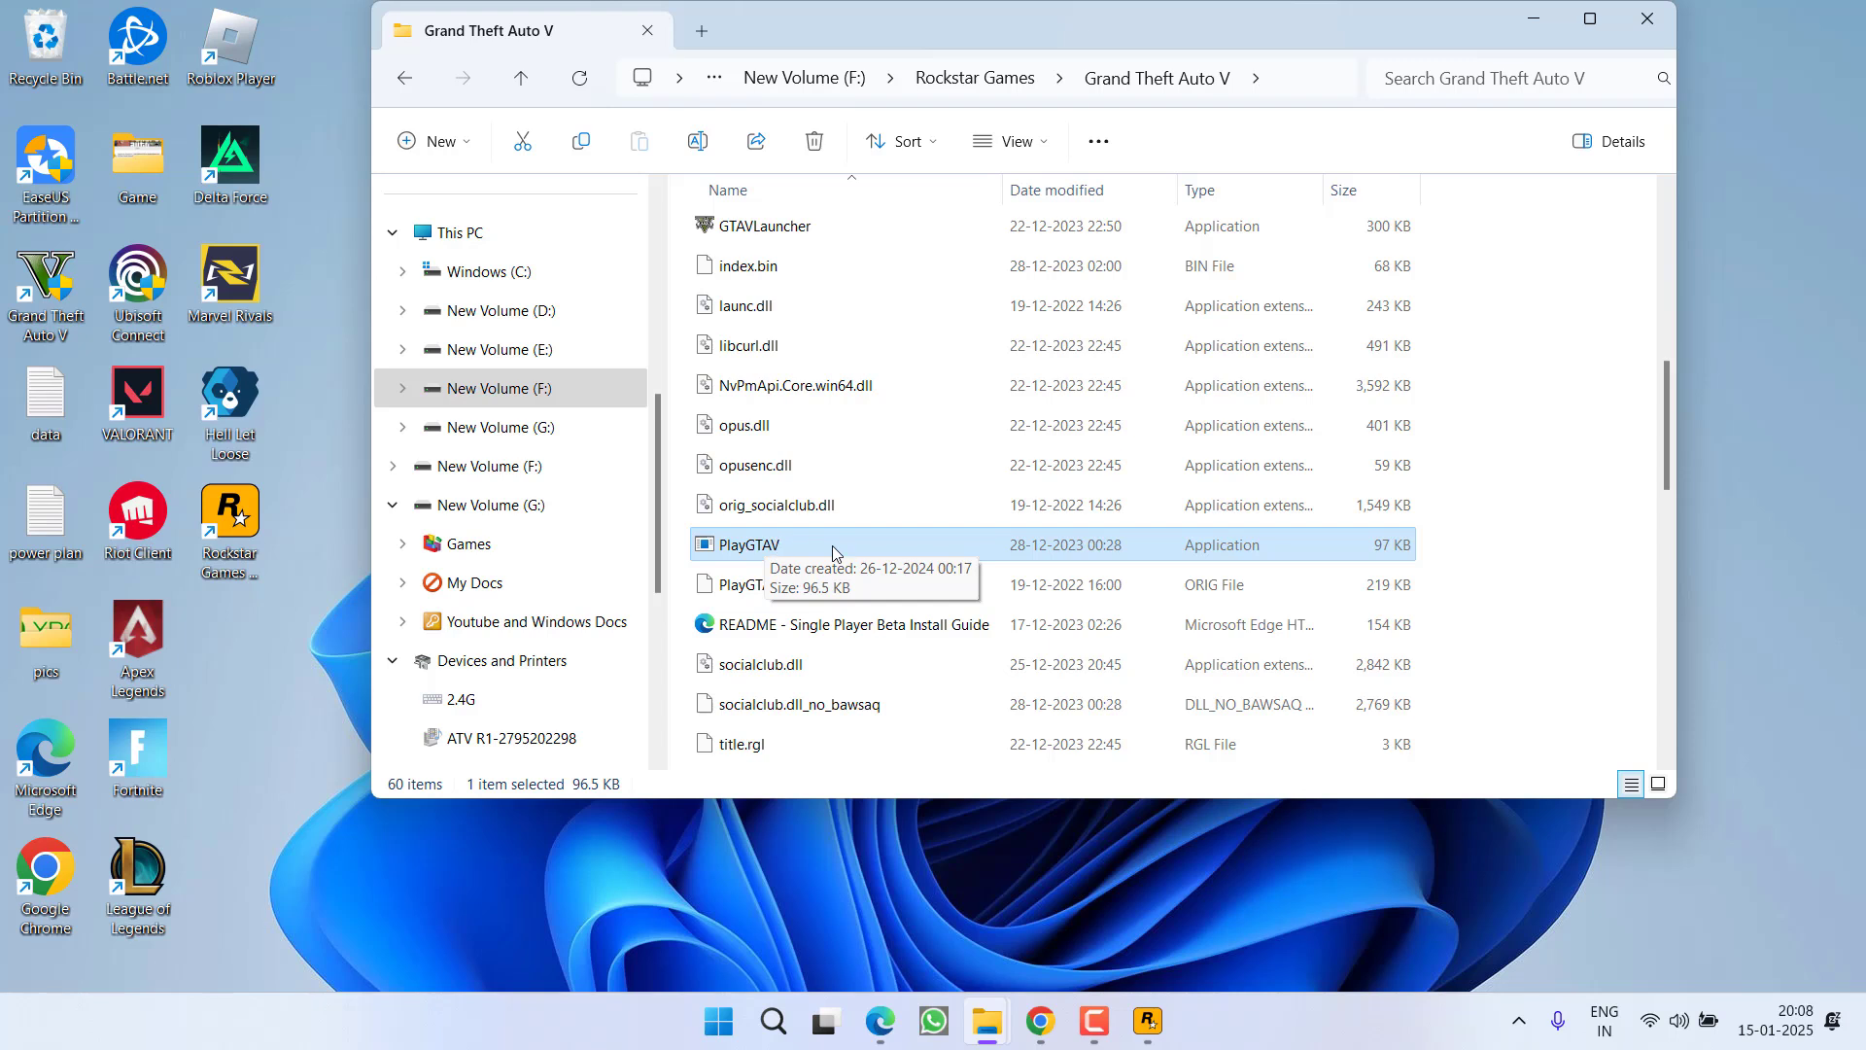
mouse_move(1146, 1032)
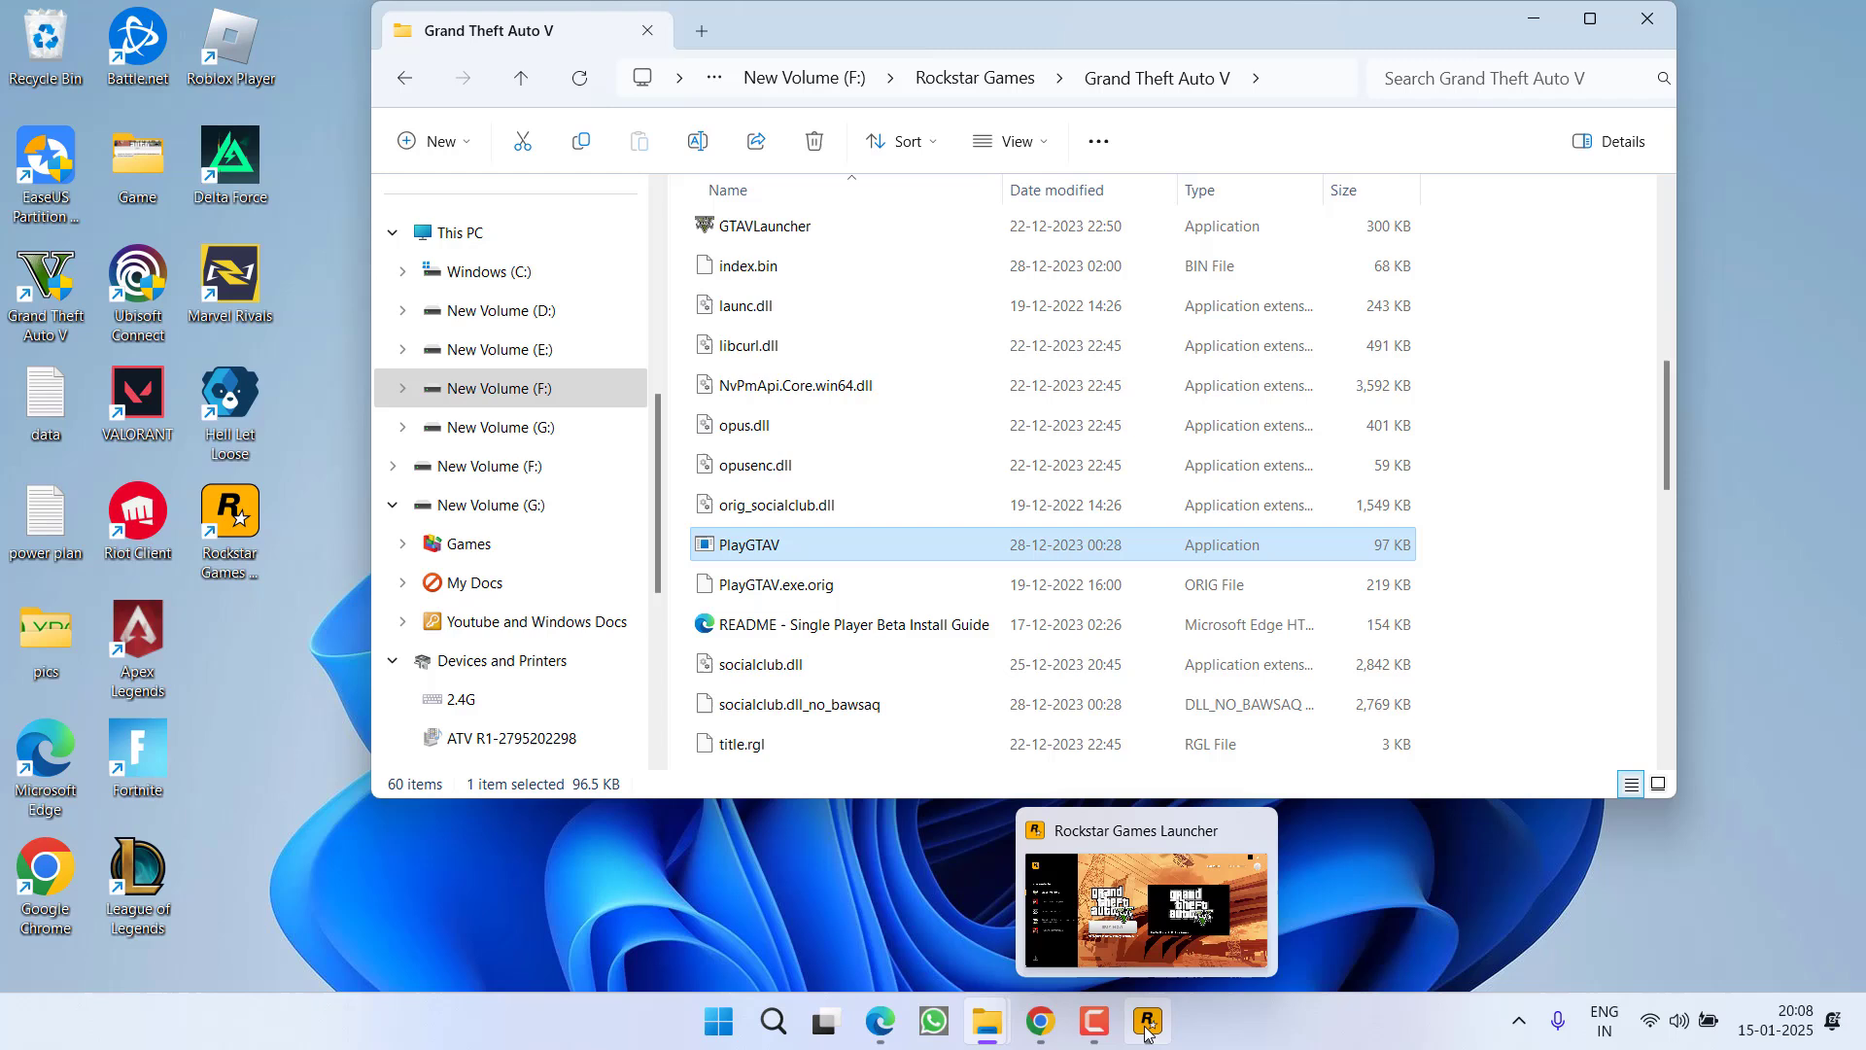
Run PlayGTAV as administrator and close the Grand Theft Auto V folder window
right_click(741, 552)
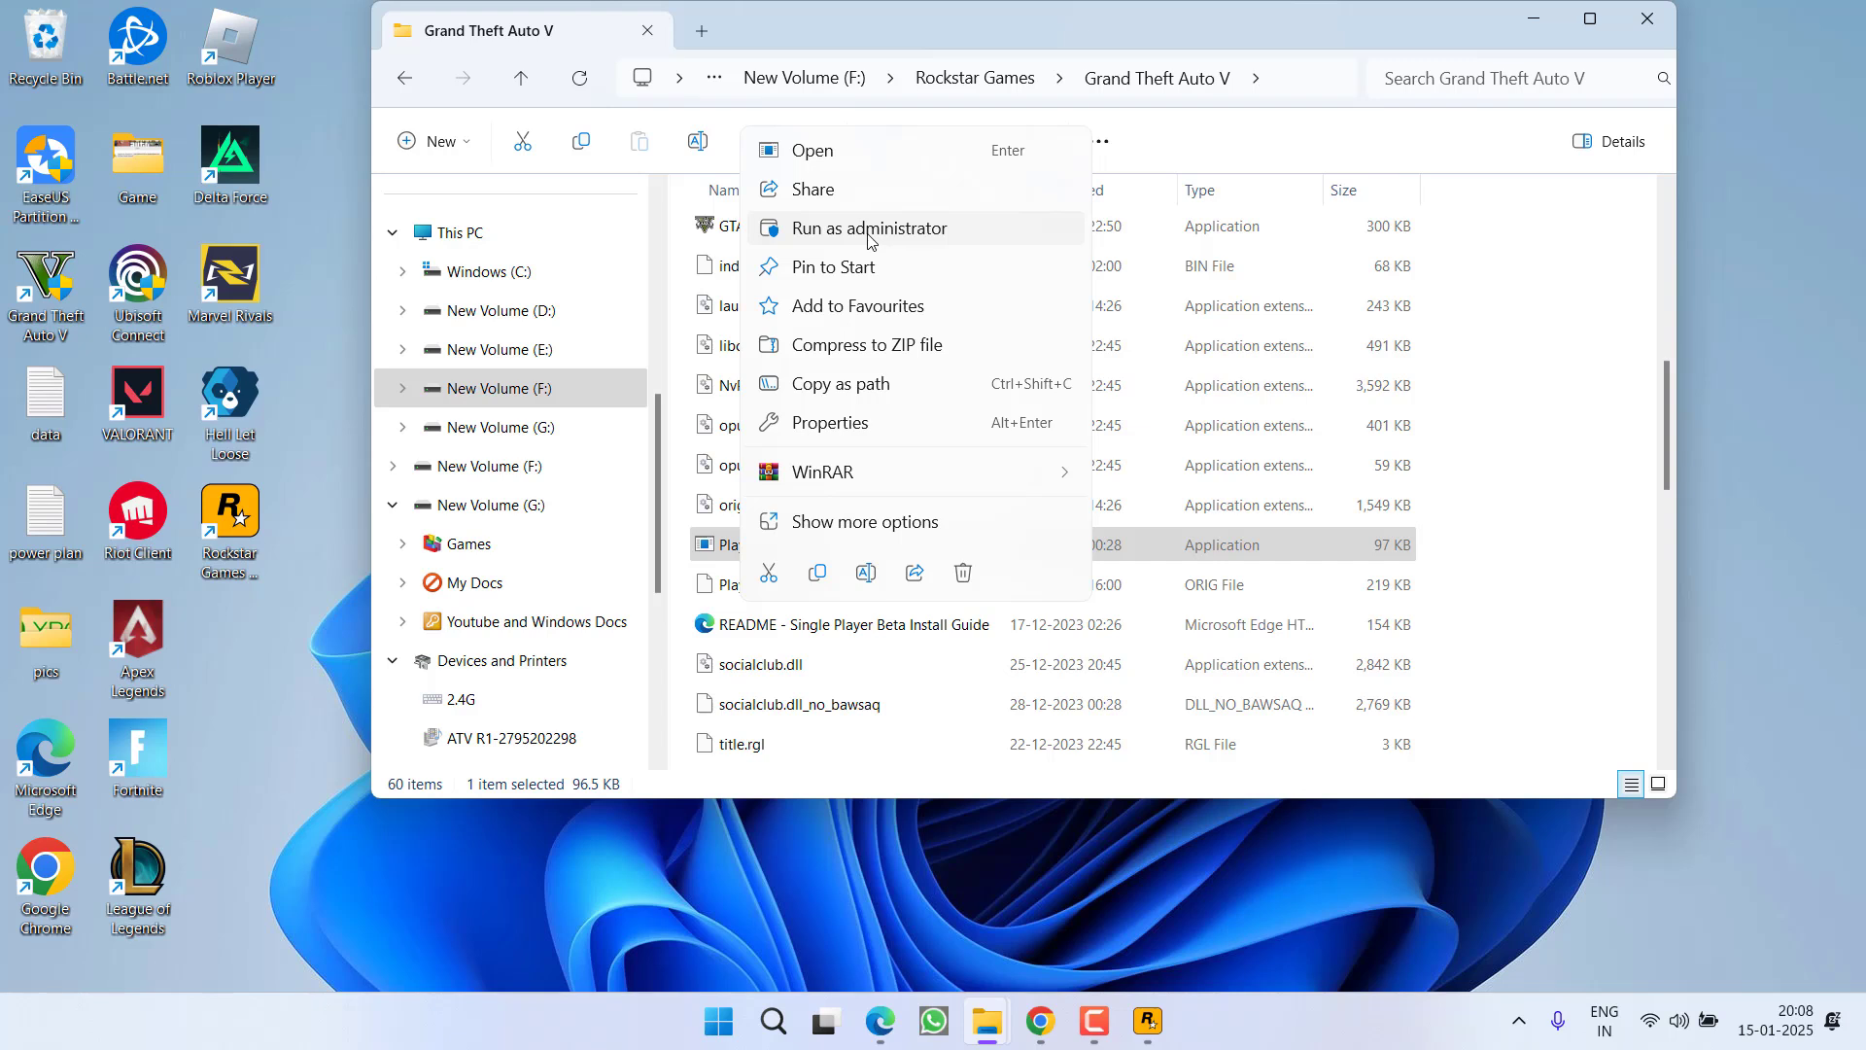
left_click(1640, 21)
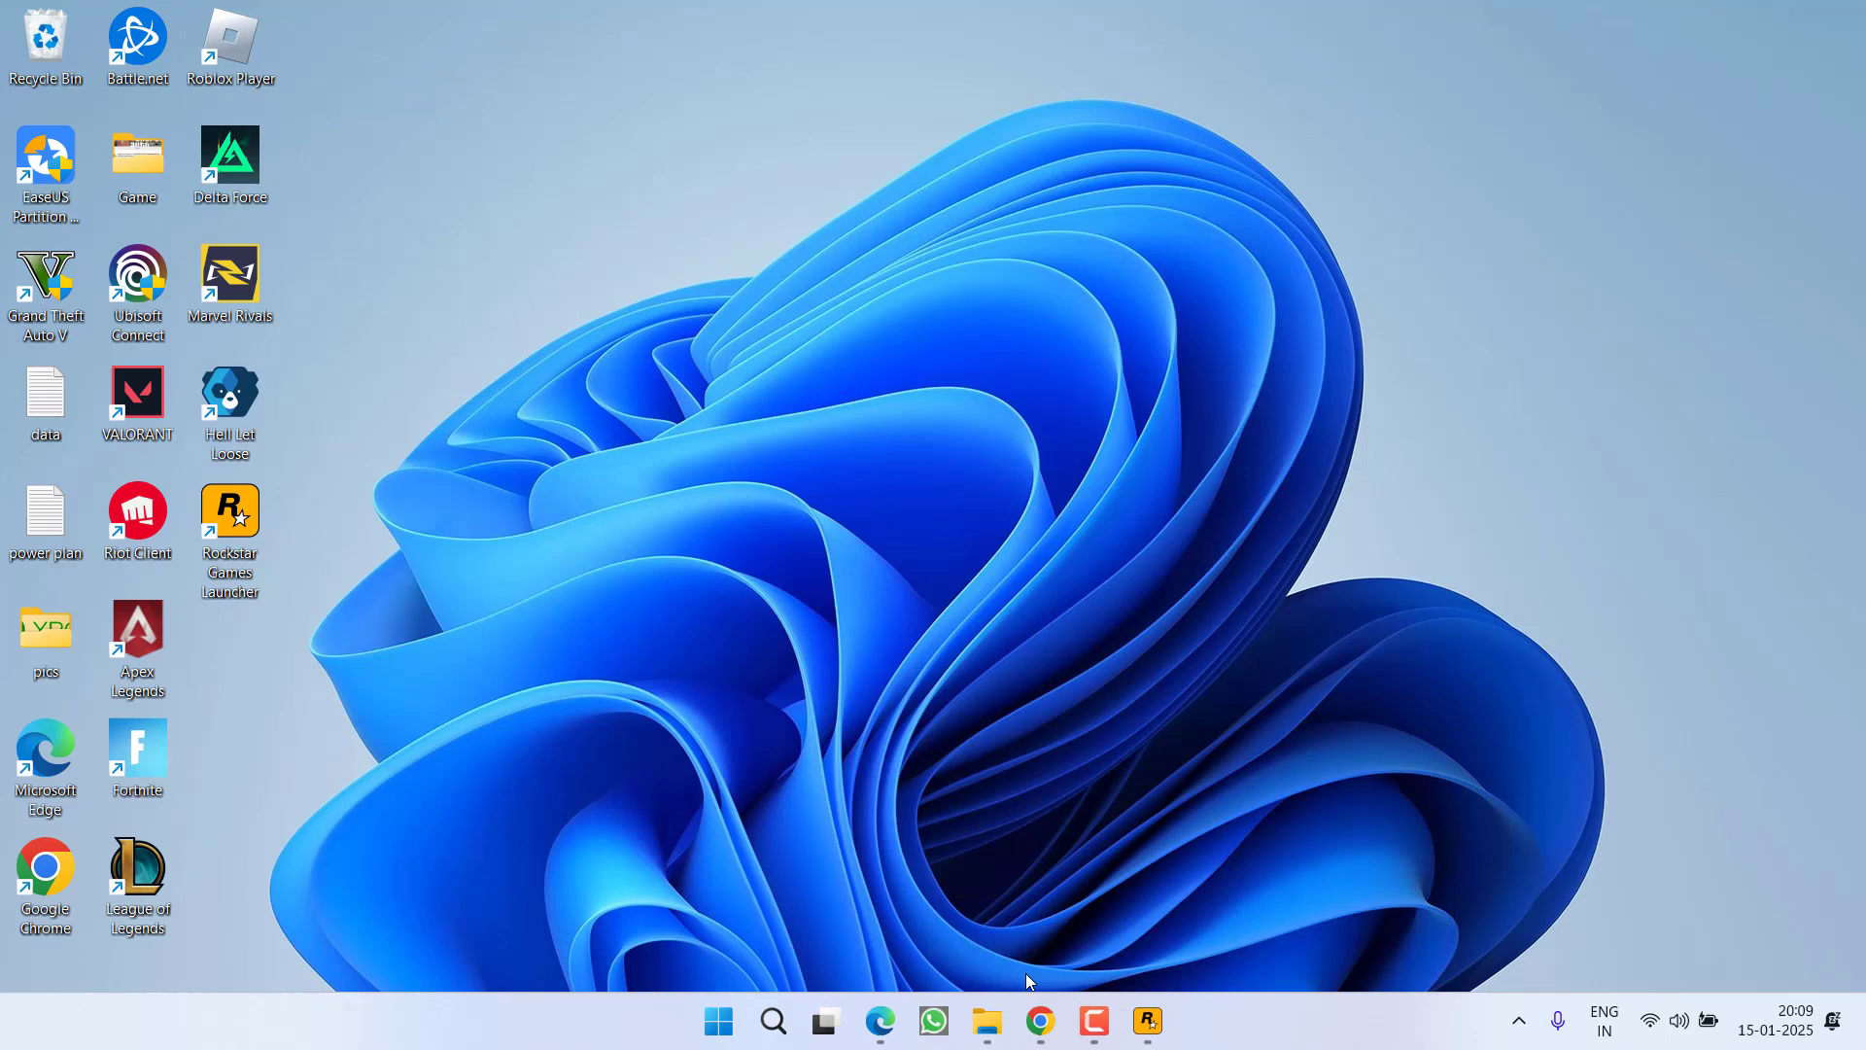
left_click(1040, 1020)
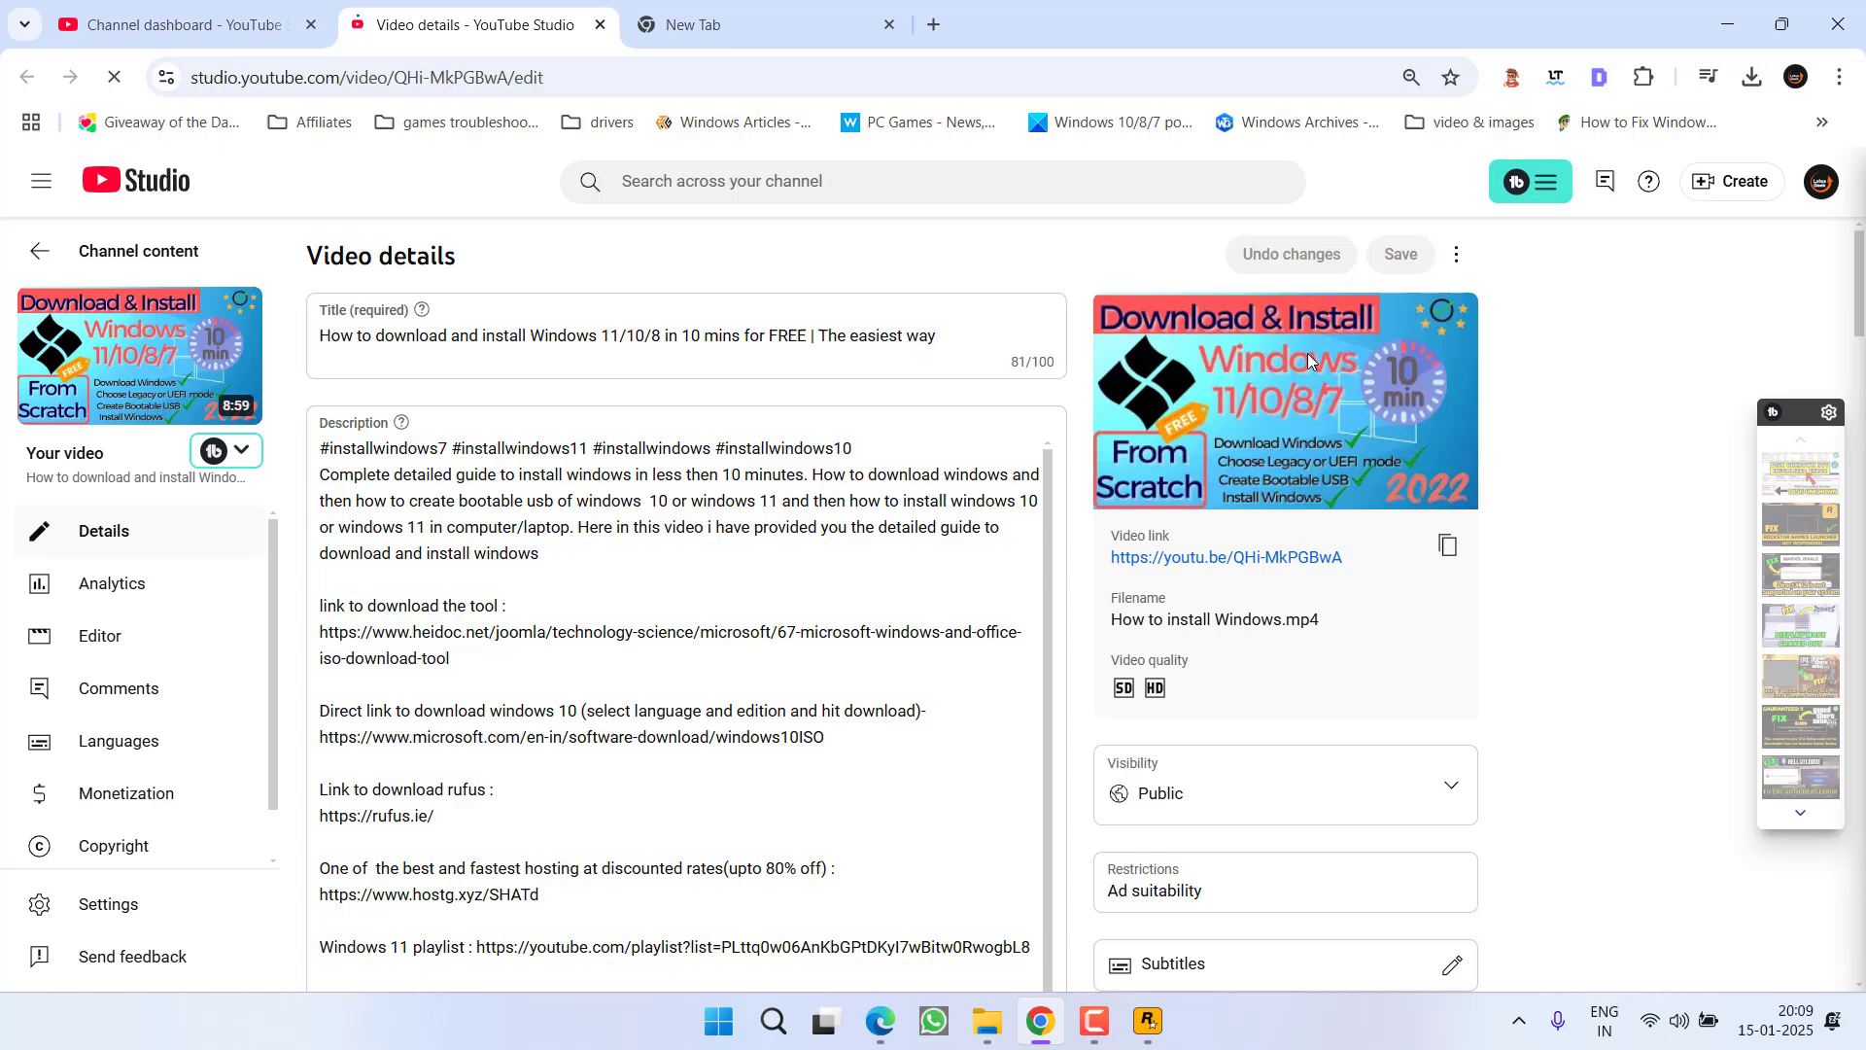
left_click(1727, 24)
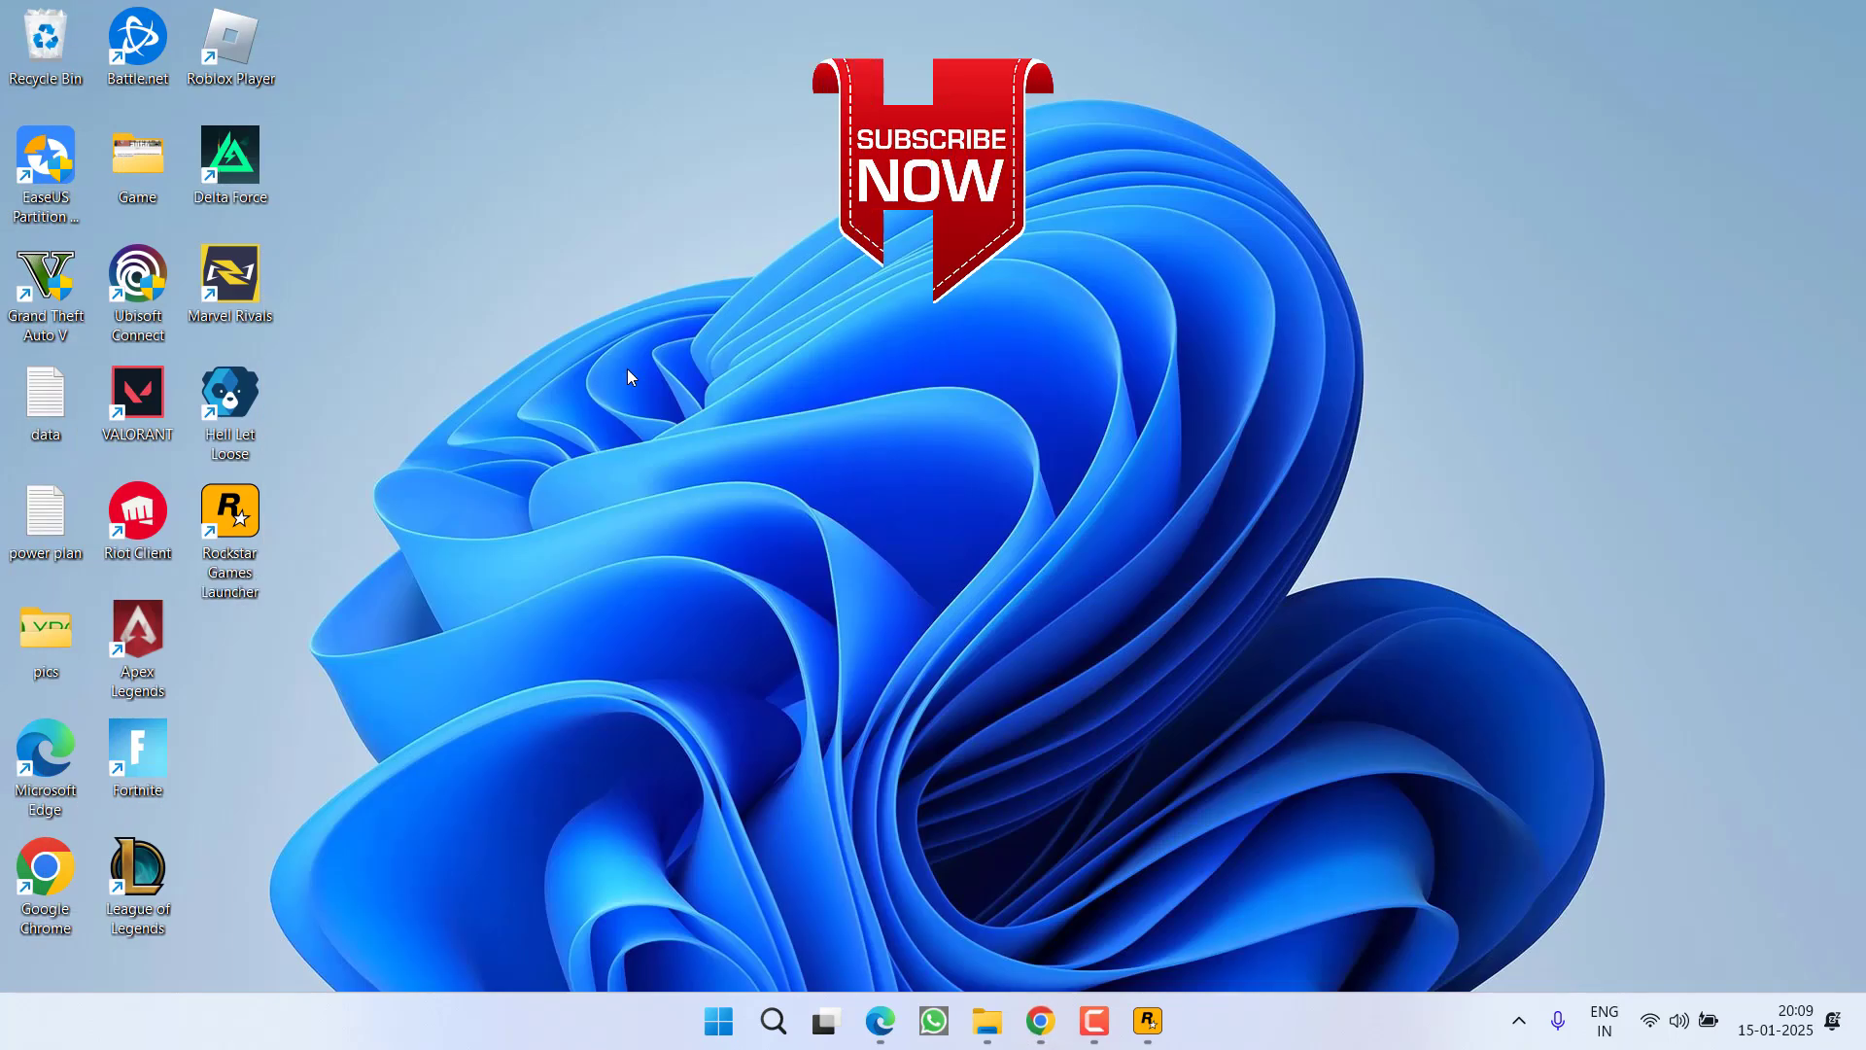